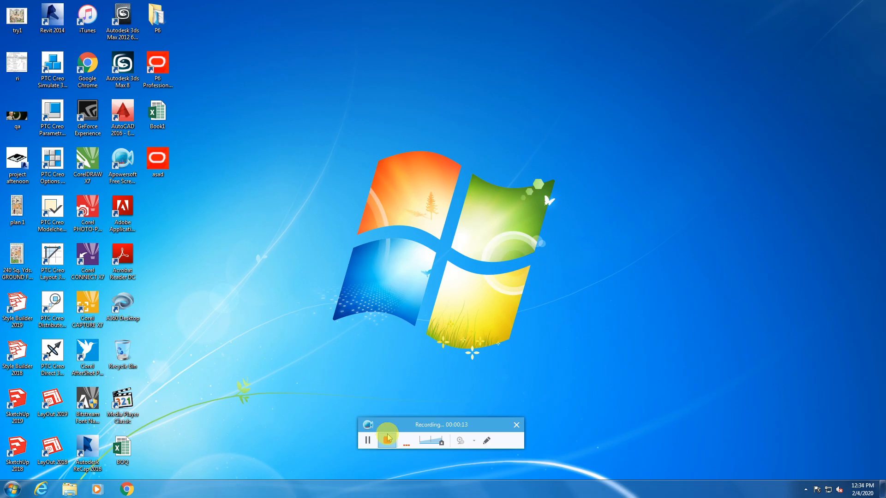
Start Primavera P6 Professional 17 from its Windows desktop shortcut to reach the login dialog.
drag(387, 425, 371, 493)
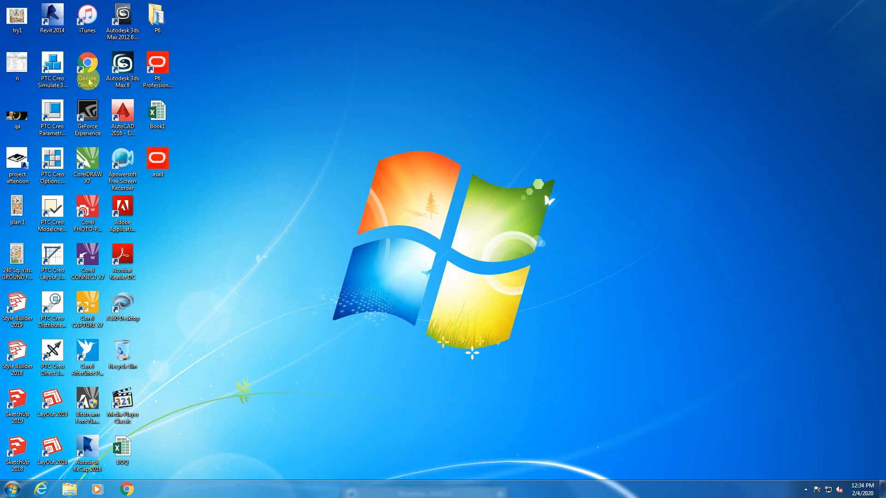
click(158, 80)
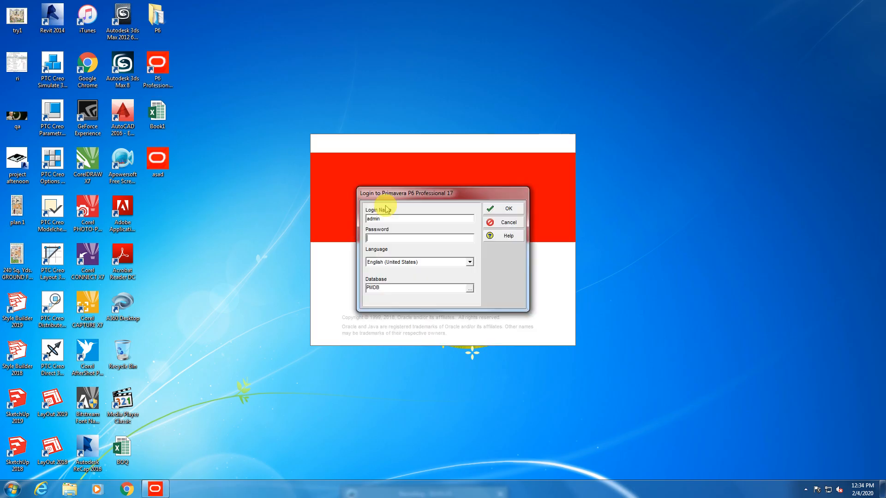
Enter the account password and submit the login to the PMDB database.
text(admin)
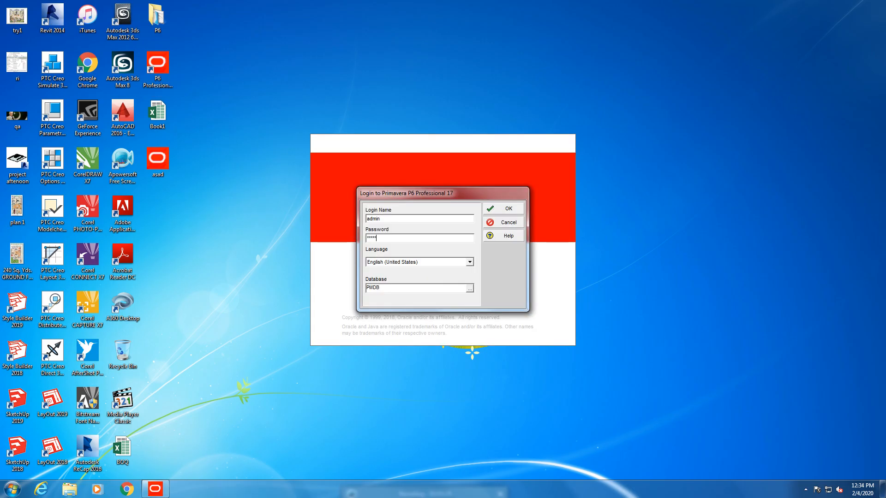
key(Return)
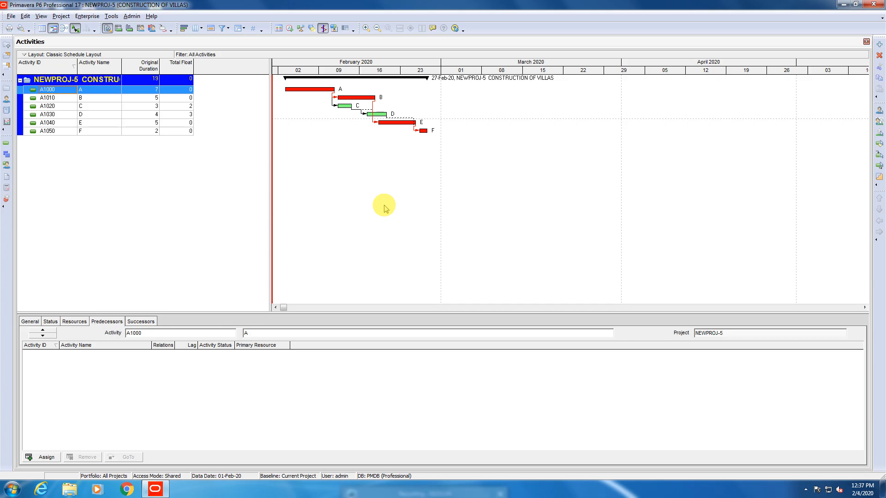
click(87, 18)
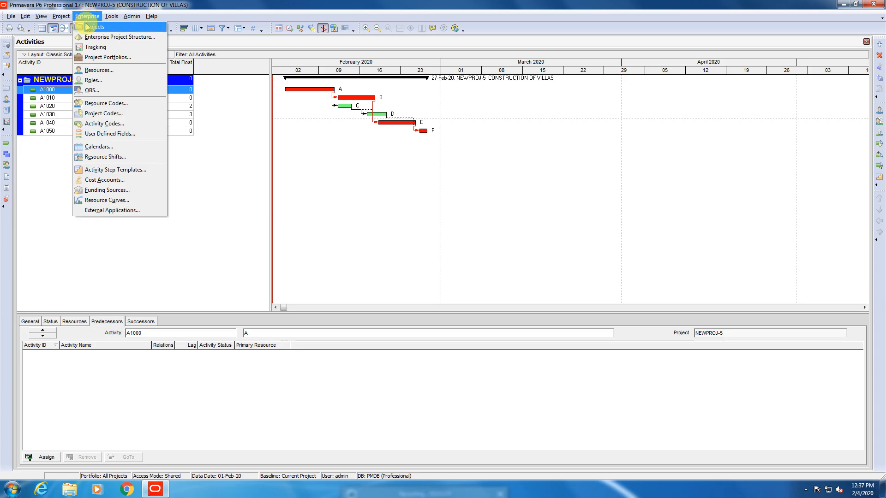
click(97, 151)
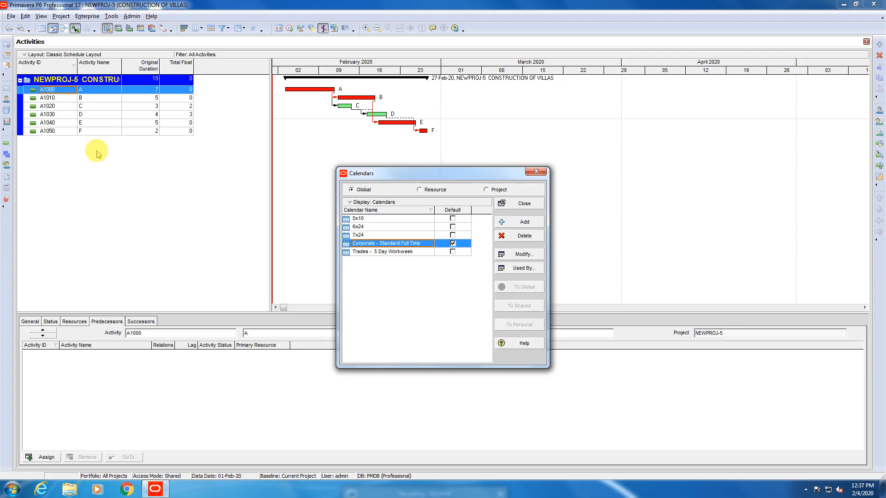
click(536, 172)
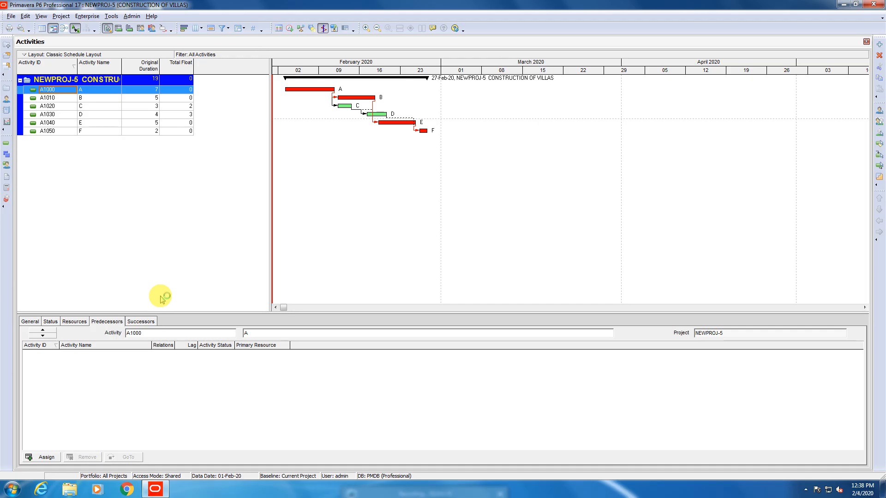
click(78, 17)
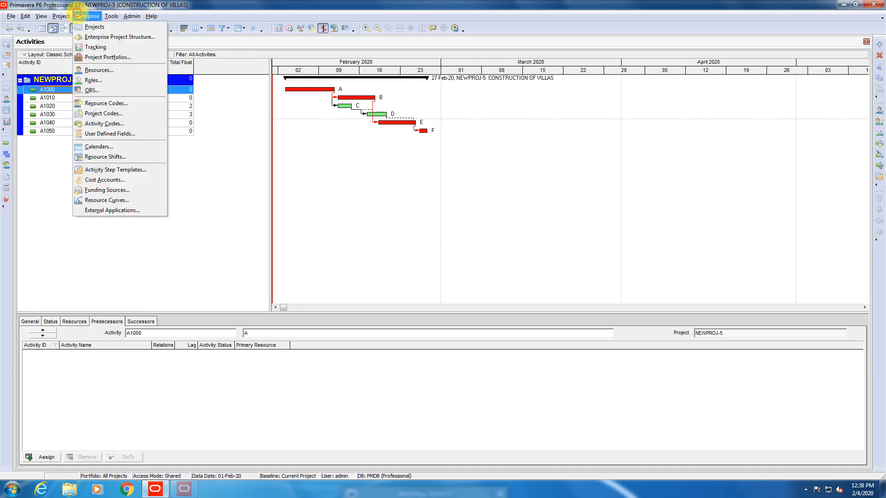
click(99, 146)
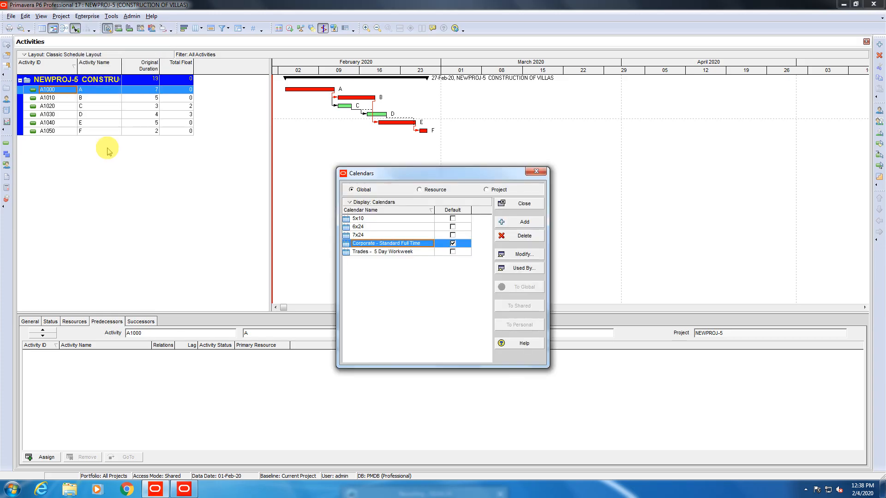
click(536, 172)
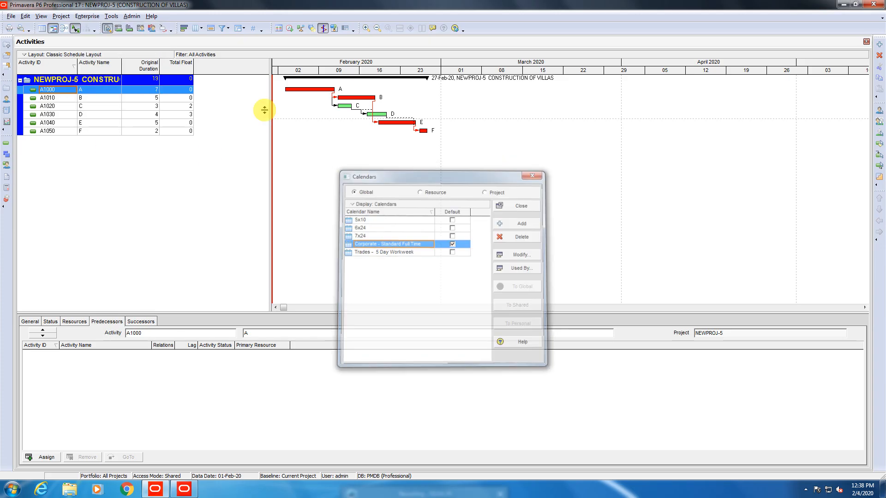
Hide and restore the Gantt chart, then open Enterprise > Calendars.
click(46, 31)
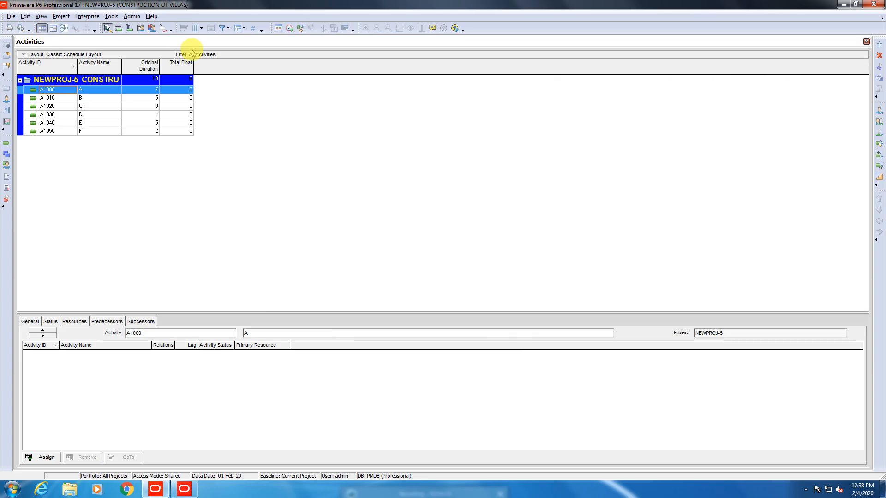
click(53, 29)
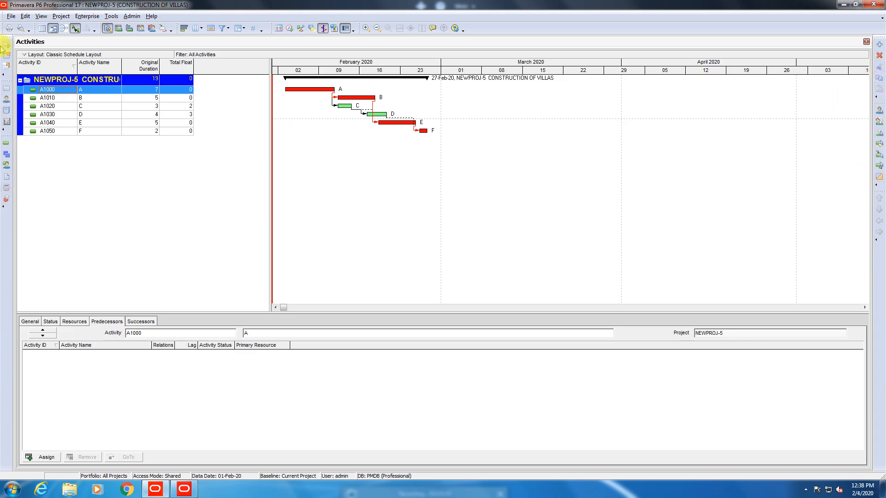
click(97, 17)
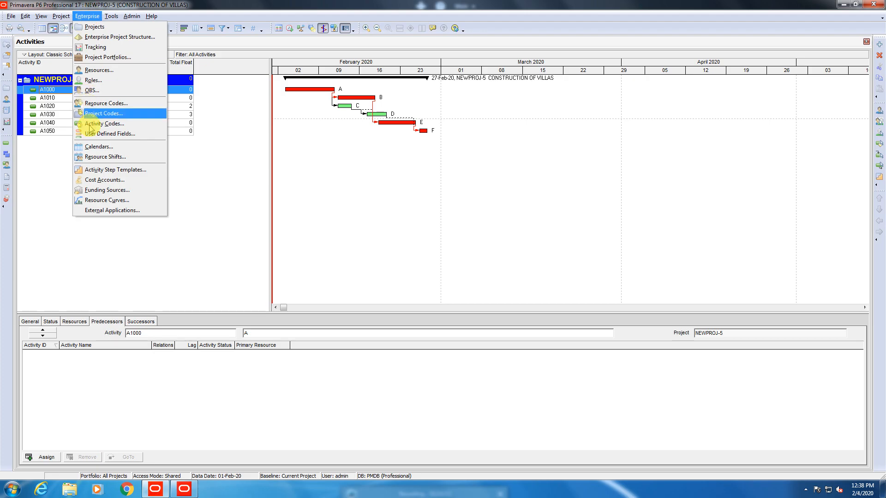
click(100, 146)
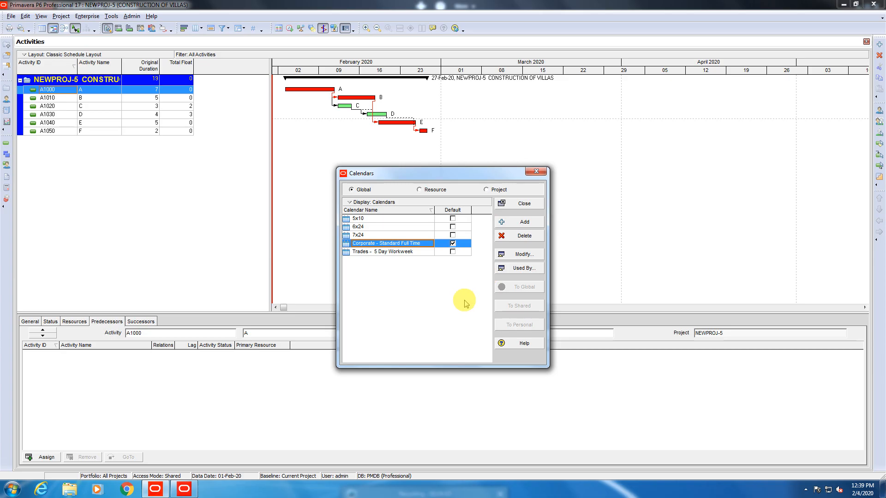
Browse the global calendars, selecting 6x24, 5x10 and finally Corporate - Standard Full Time.
double_click(368, 246)
click(365, 234)
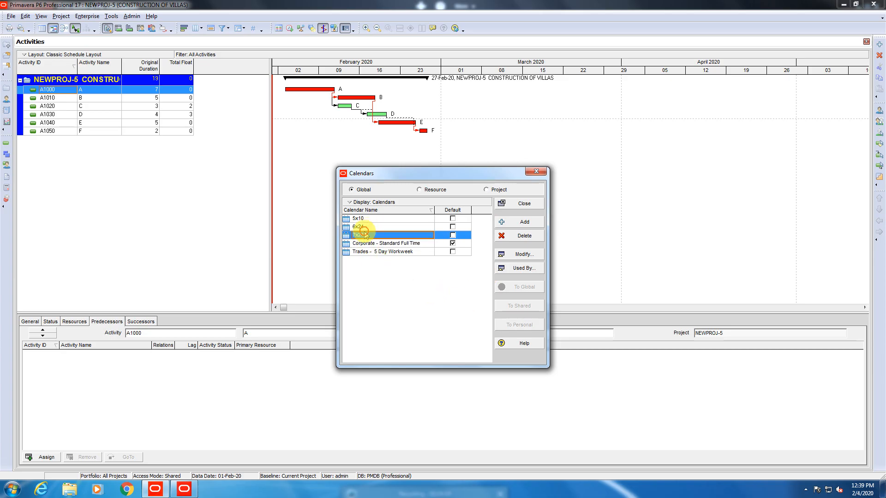
click(368, 226)
click(367, 220)
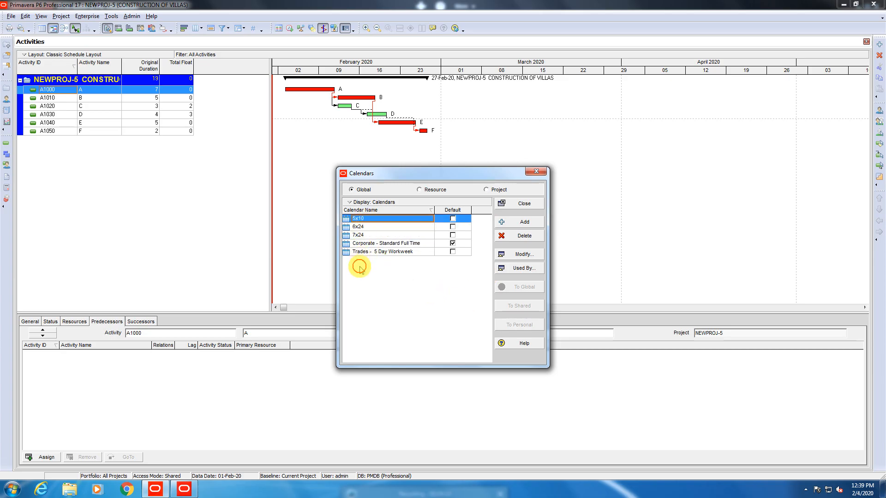
click(383, 244)
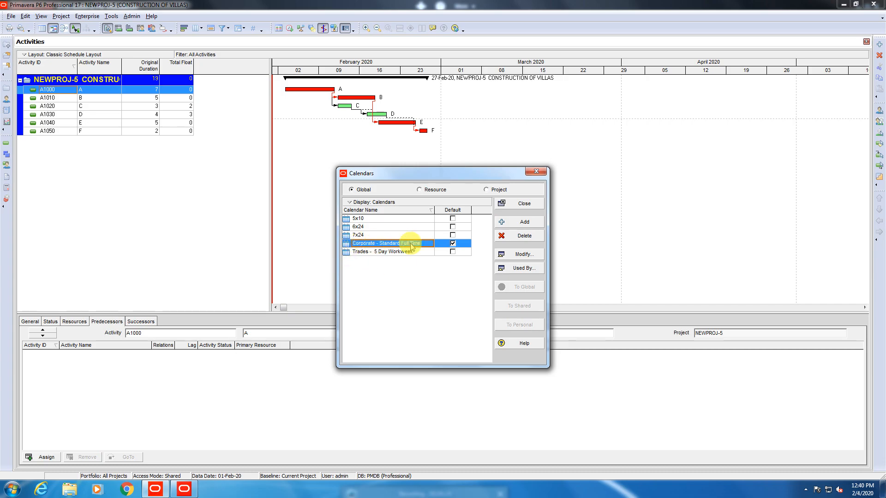
Add a new global calendar using Corporate - Standard Full Time, not Trades - 5 Day Workweek, as source.
click(517, 223)
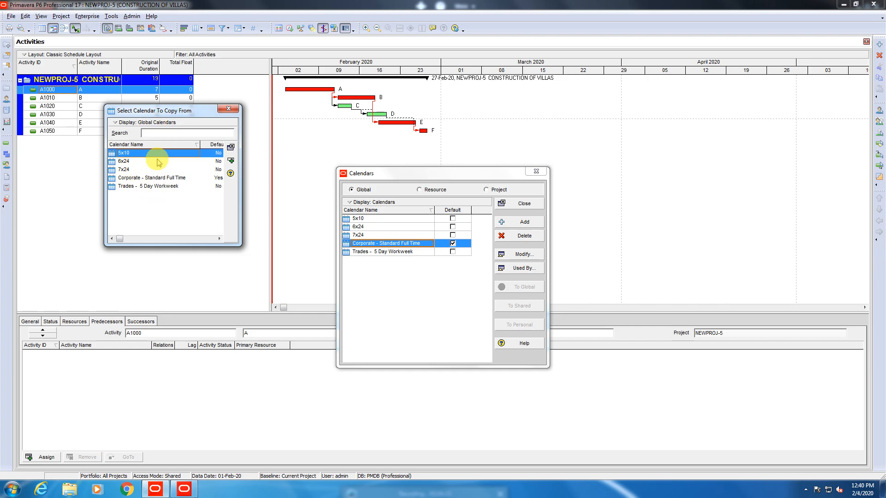
click(152, 187)
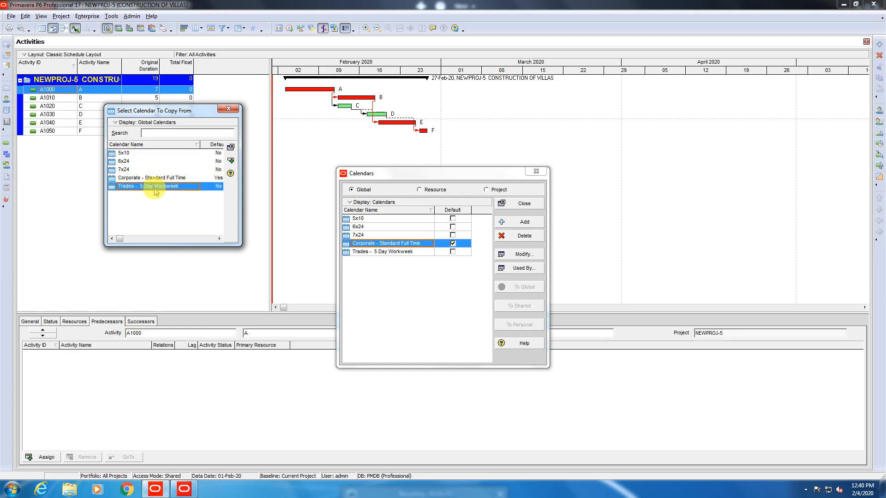
click(169, 178)
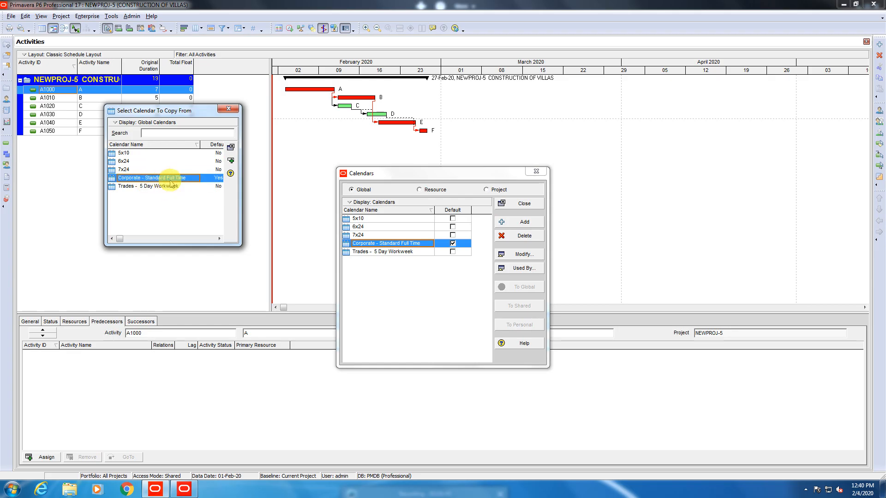
click(231, 162)
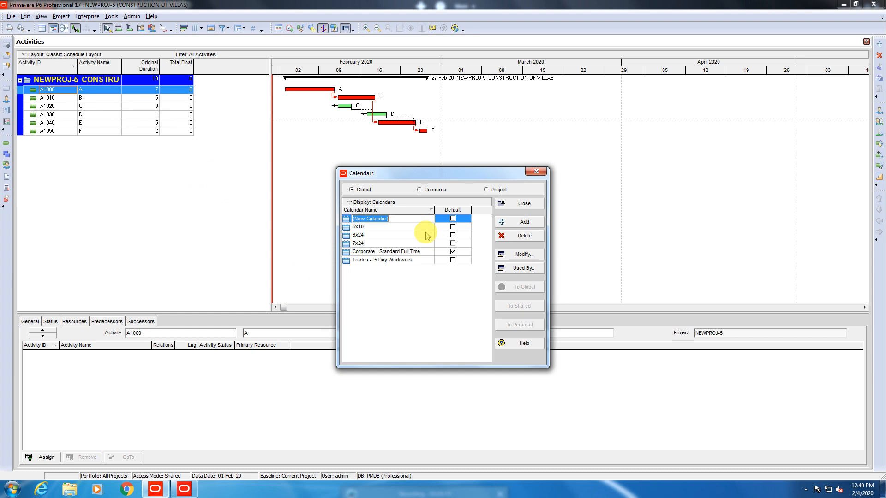
Rename the new calendar from 'BTK' to 'BEHRIA TOWN'.
text(BTK)
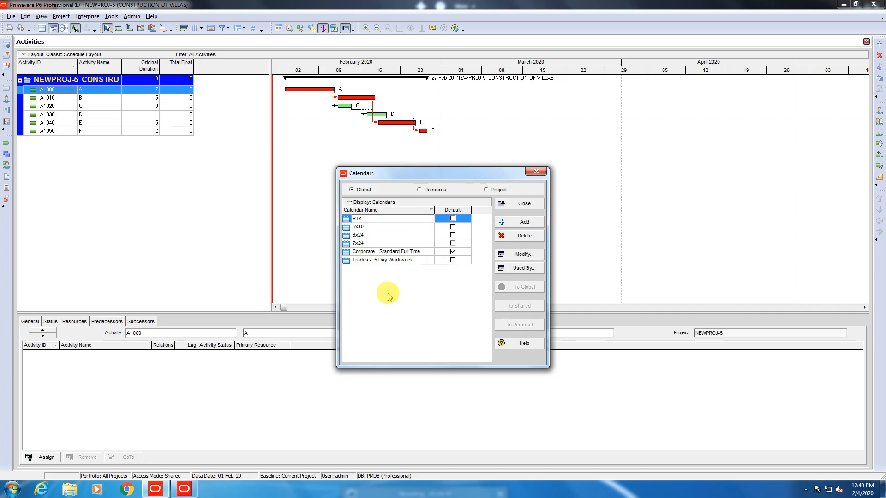
click(388, 310)
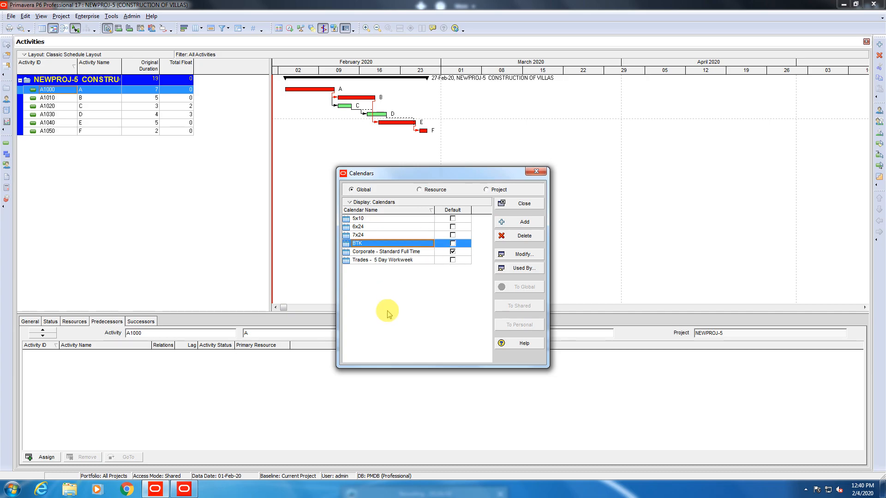
click(383, 245)
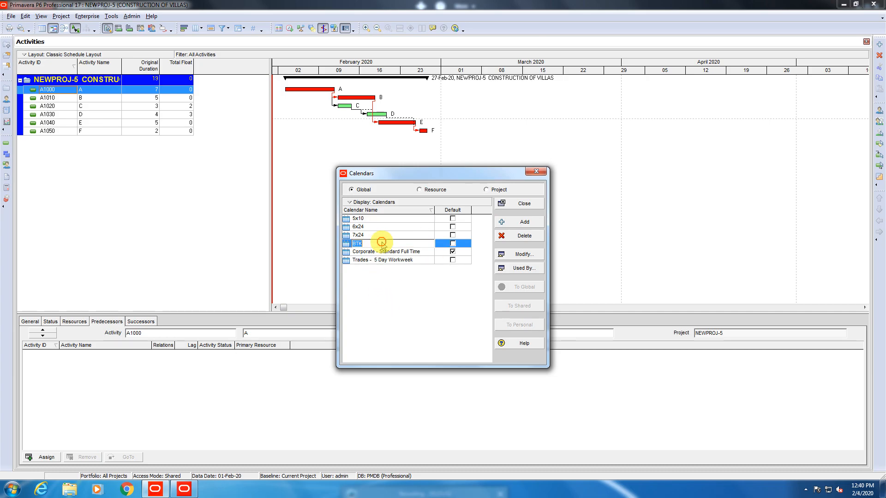
key(BackSpace)
key(BackSpace)
text(EH)
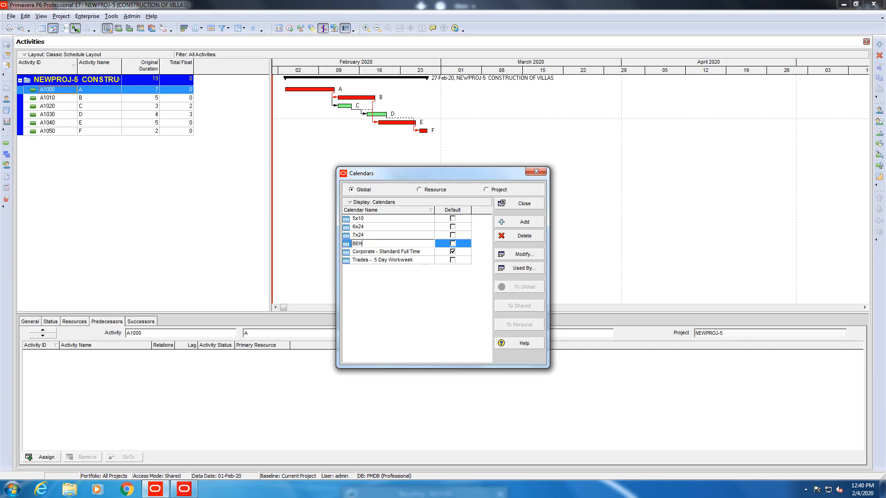
text(RIA TOWN)
click(426, 323)
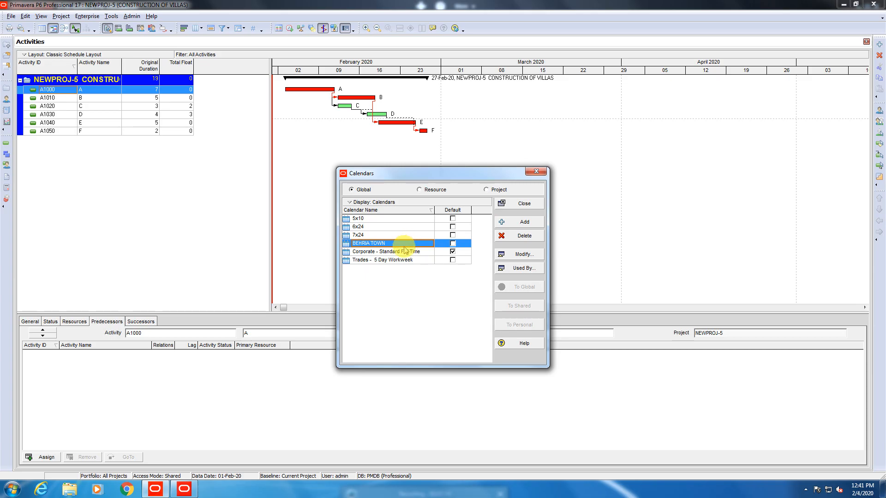
click(526, 256)
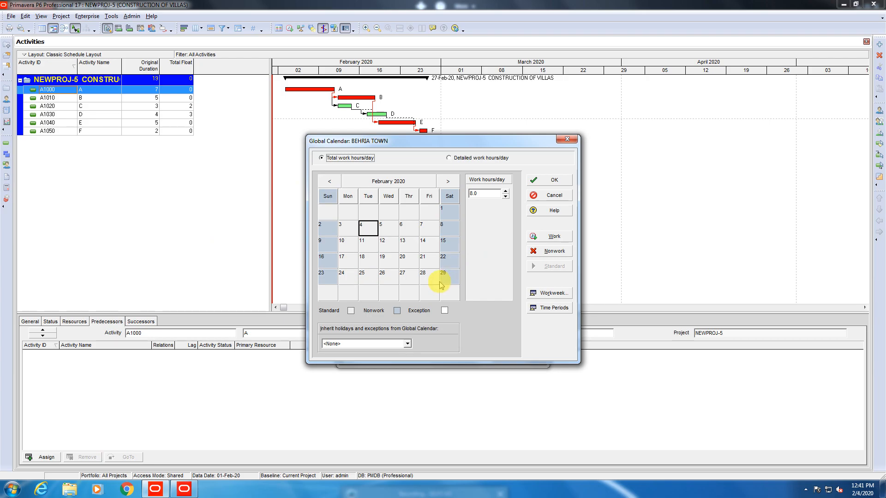
click(450, 213)
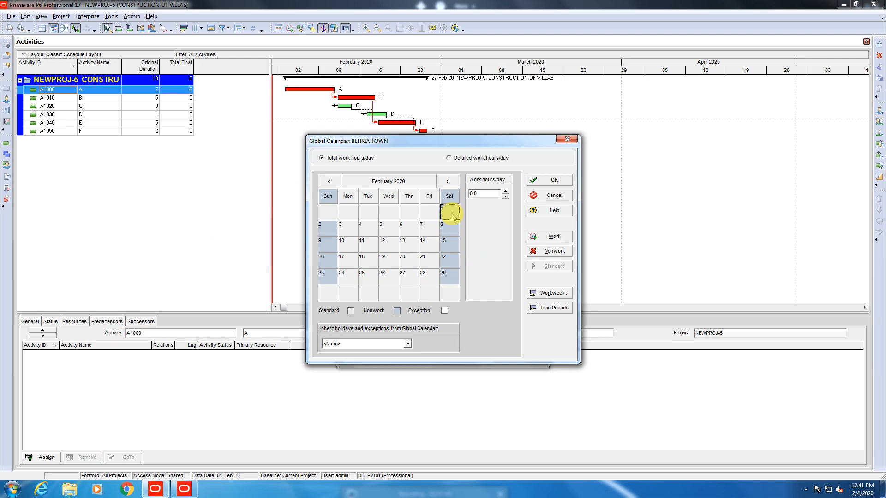
click(452, 230)
click(449, 247)
click(449, 262)
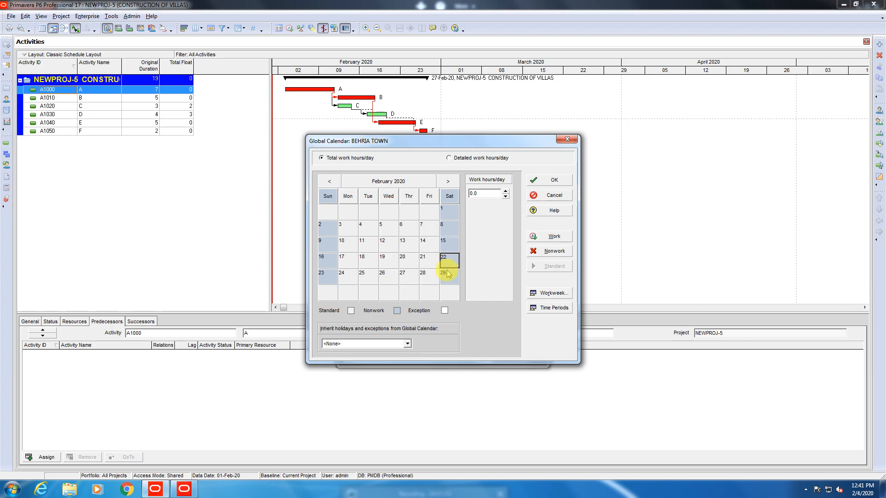
click(446, 276)
click(322, 276)
click(326, 259)
click(327, 245)
click(325, 229)
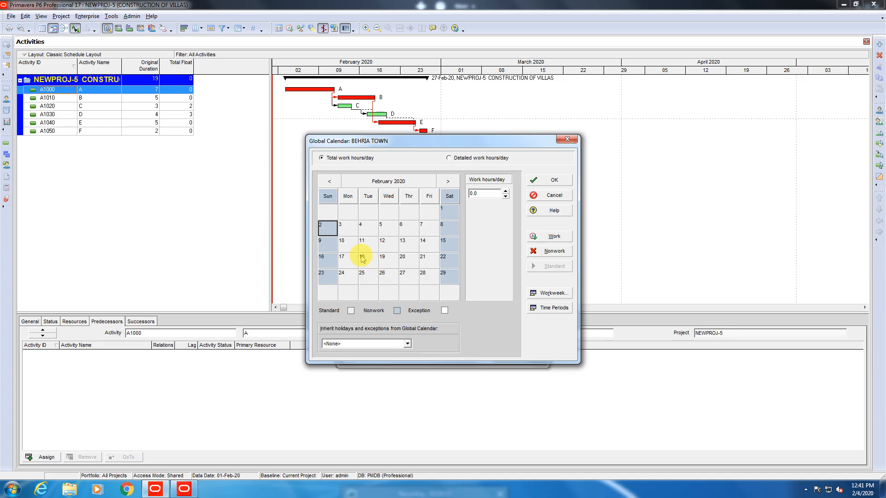
click(367, 227)
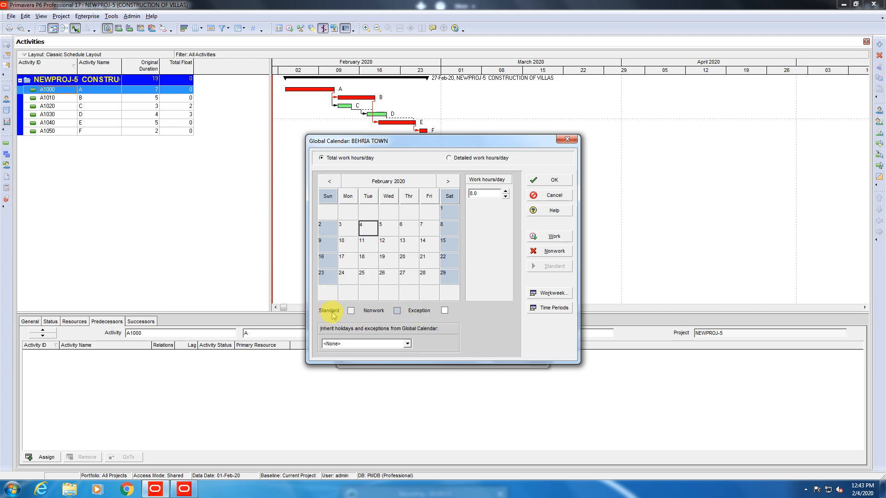
click(347, 276)
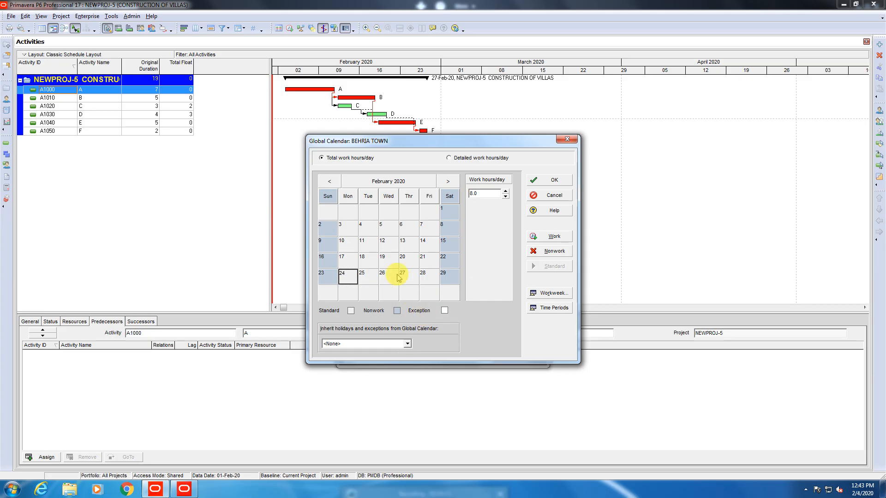
click(404, 261)
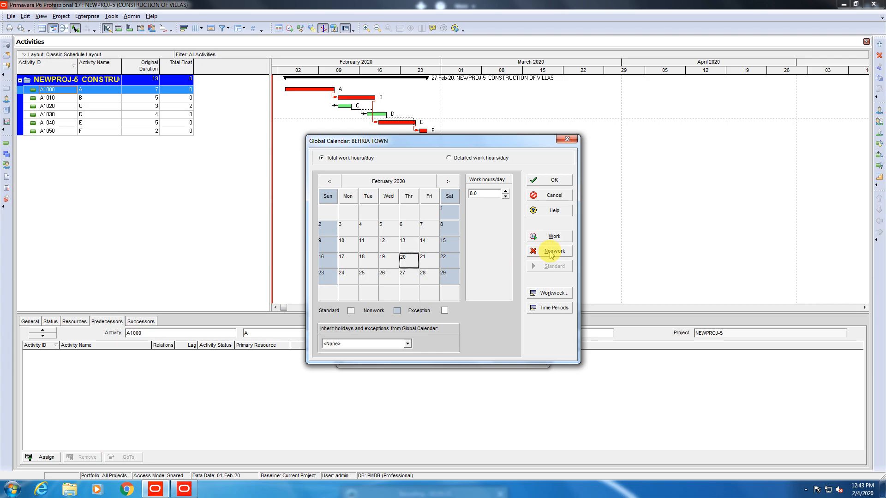
click(550, 254)
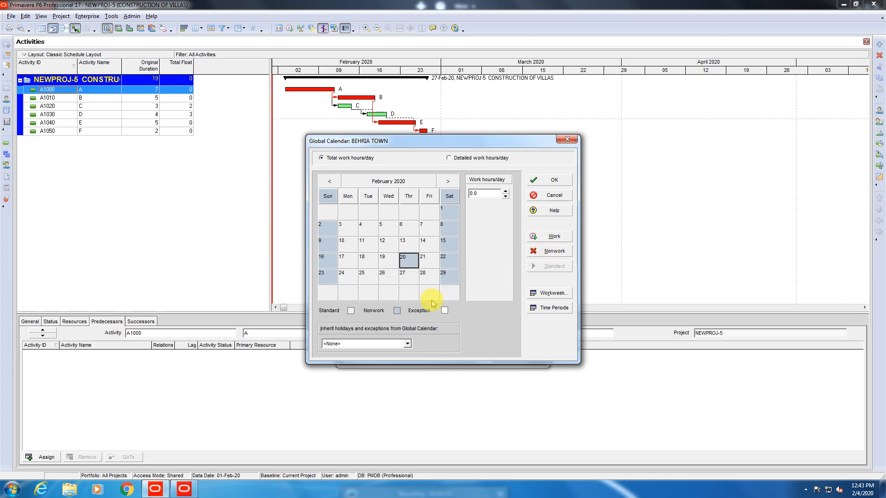
click(546, 236)
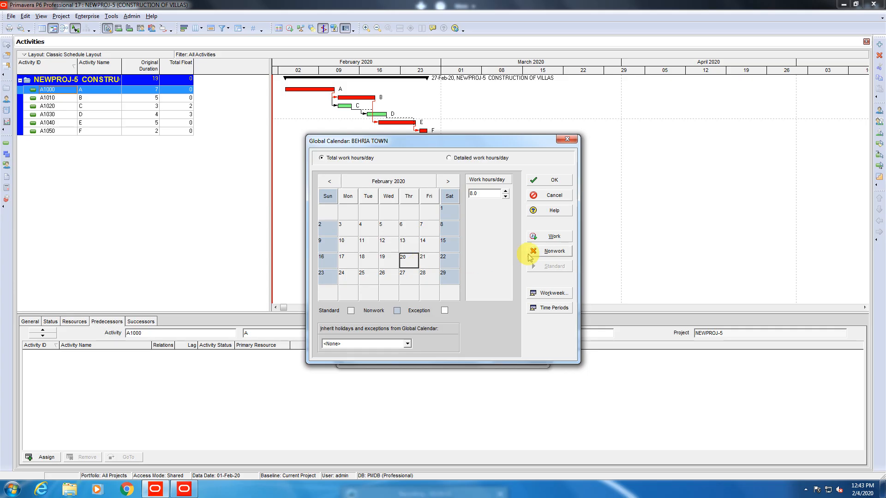
click(536, 252)
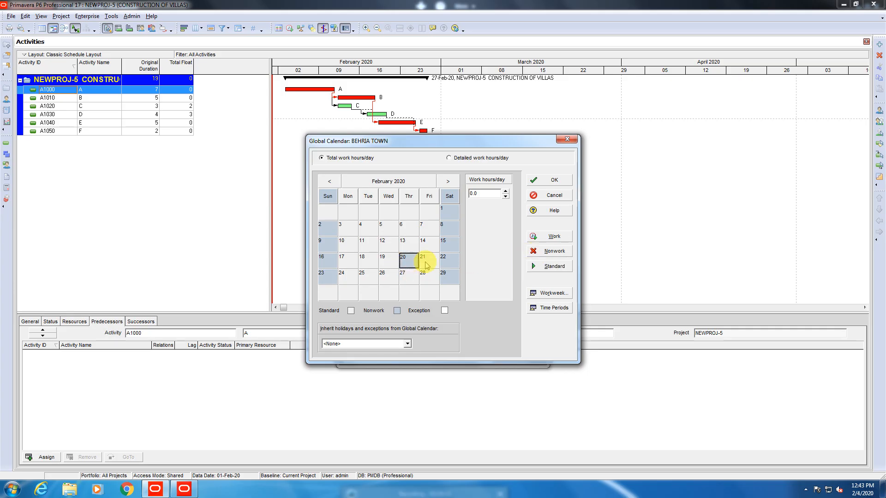
click(538, 251)
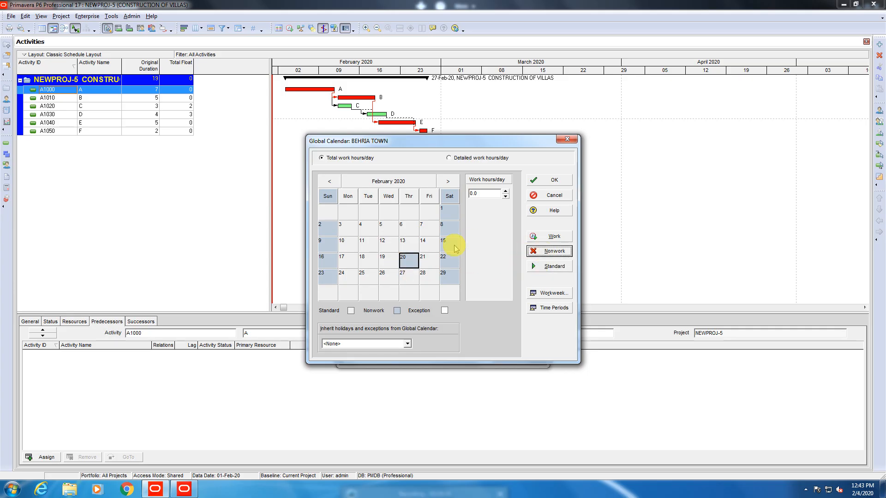
click(551, 266)
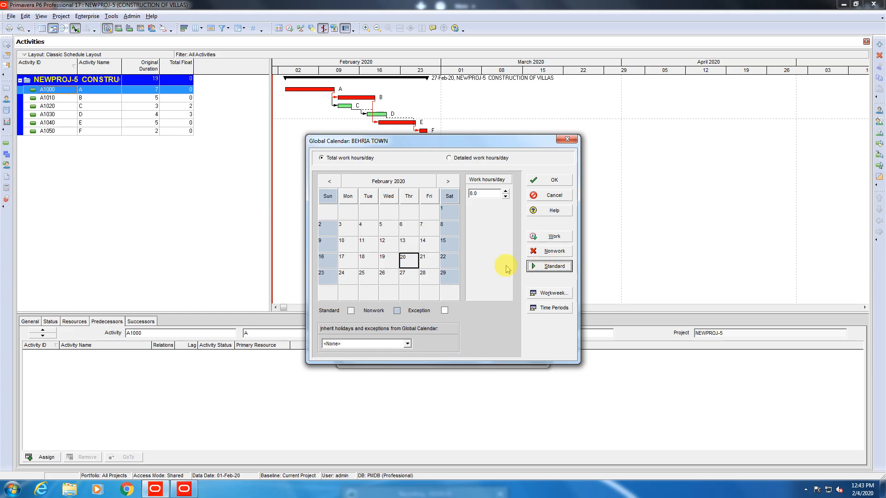
click(540, 238)
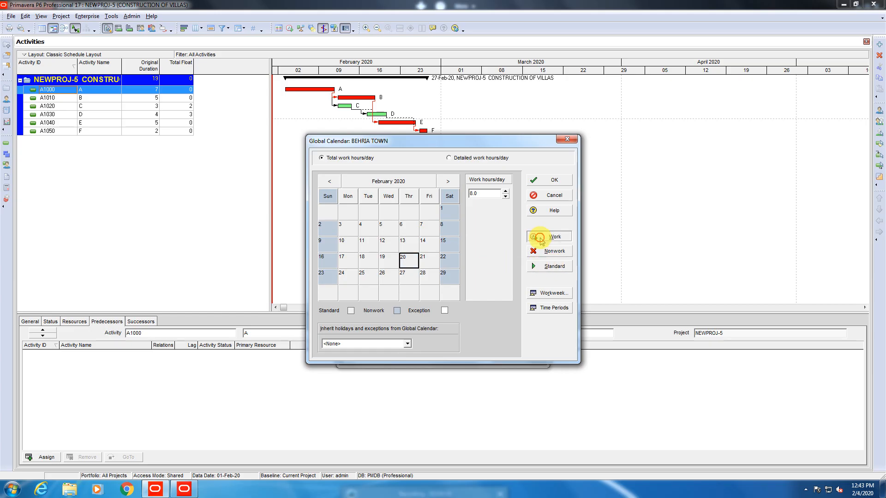
click(427, 276)
click(450, 245)
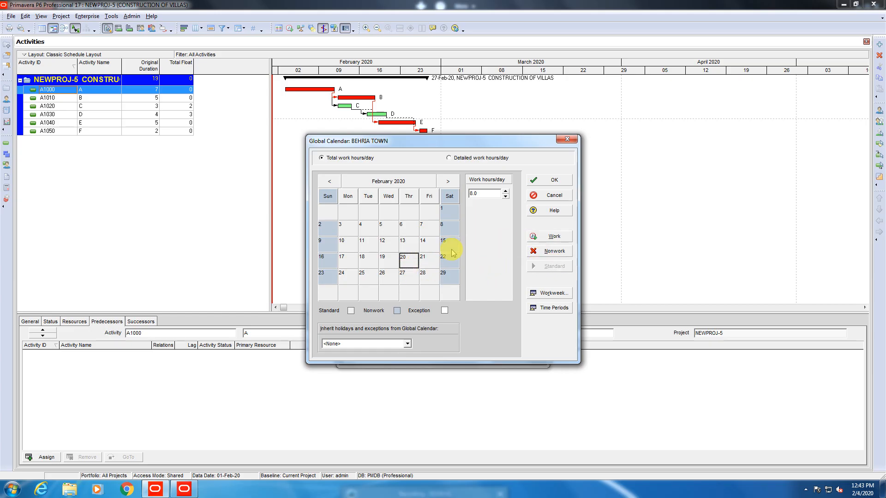
click(549, 236)
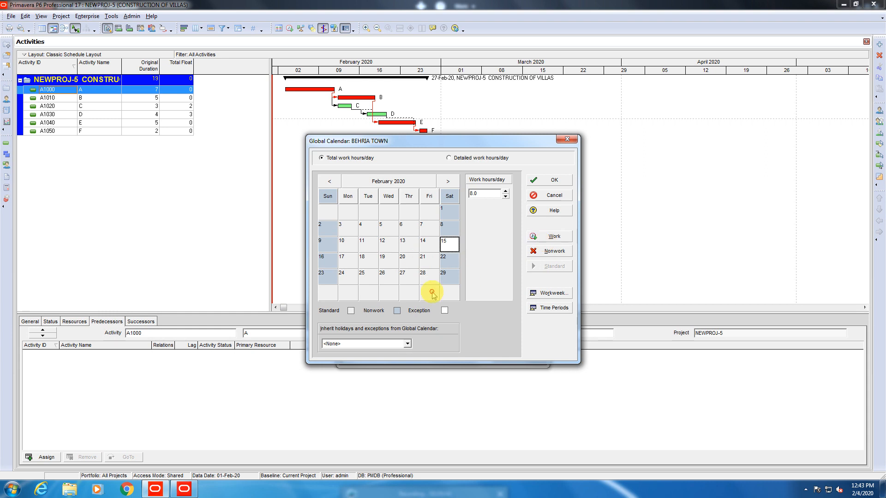
click(383, 275)
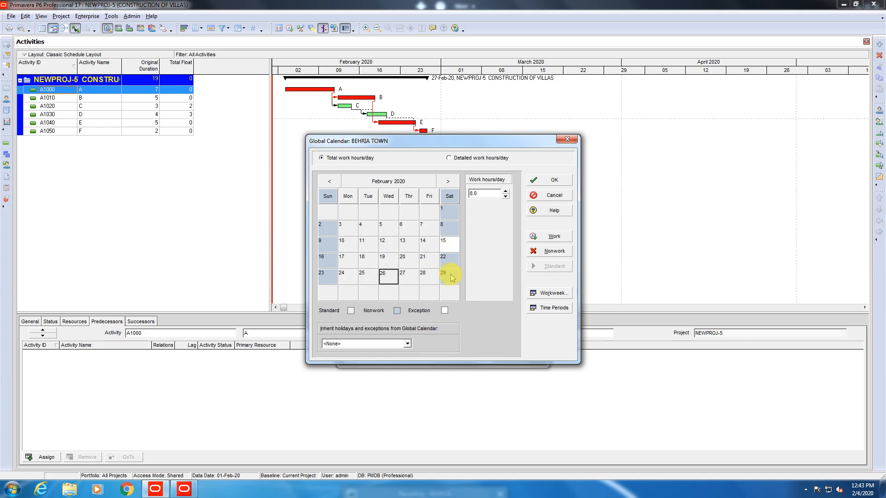
click(447, 246)
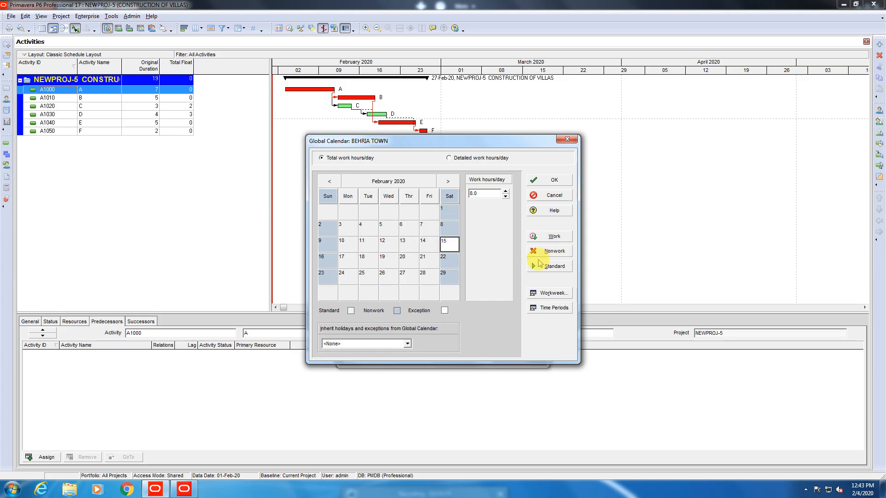
click(544, 267)
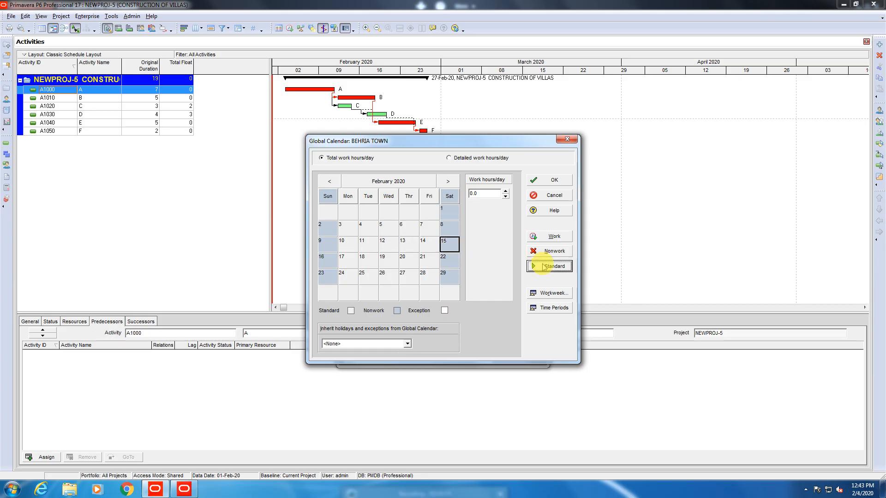
click(401, 265)
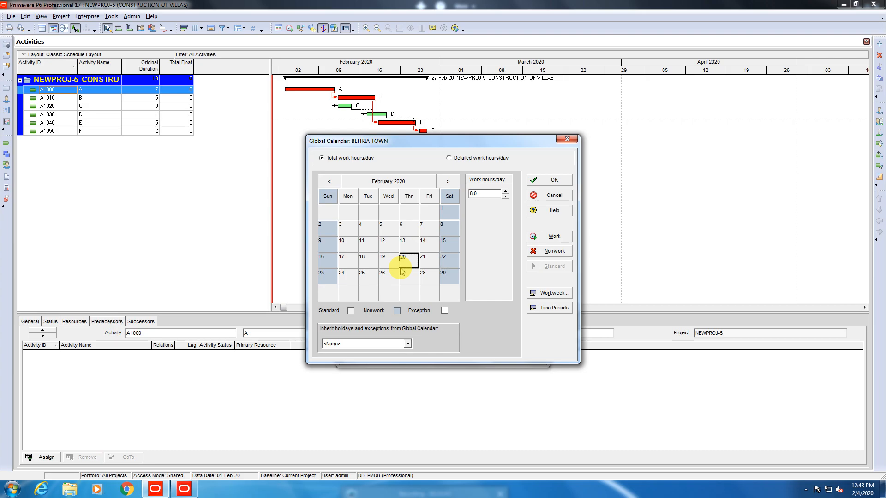
Keep Time Periods at 8.0 hours/day and 40.0 hours/week, then bring up Workweek hours.
click(554, 309)
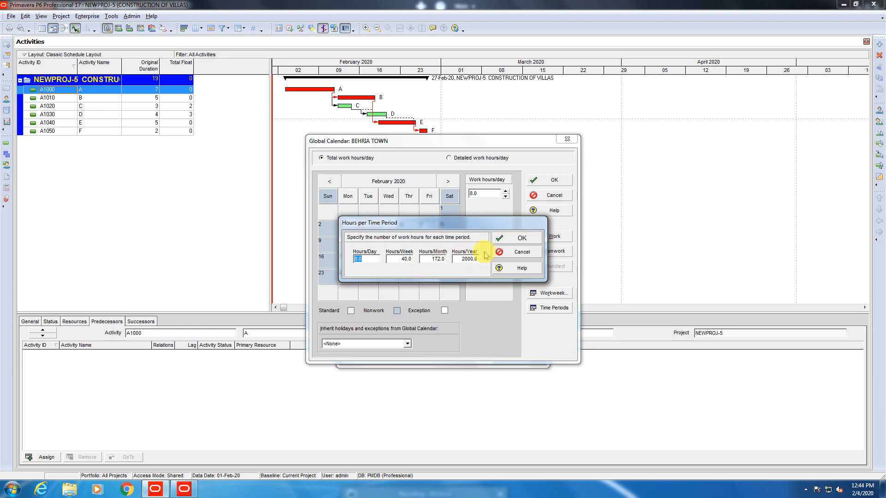
click(522, 240)
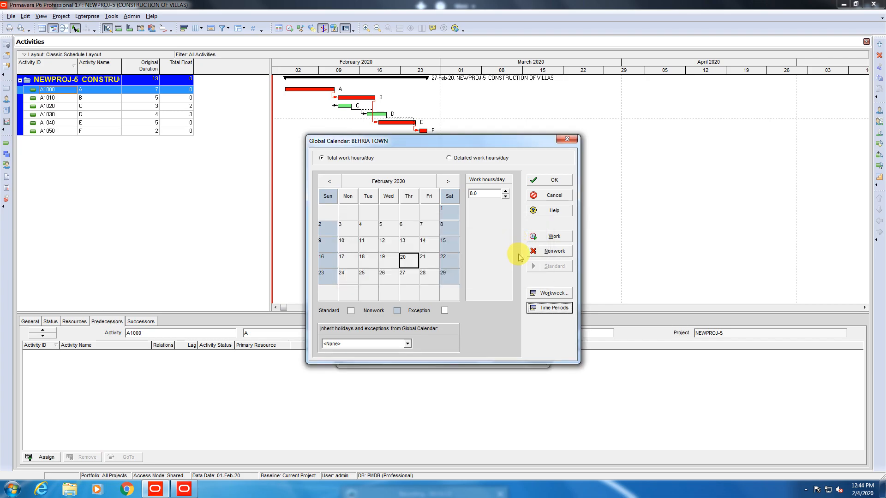
click(549, 293)
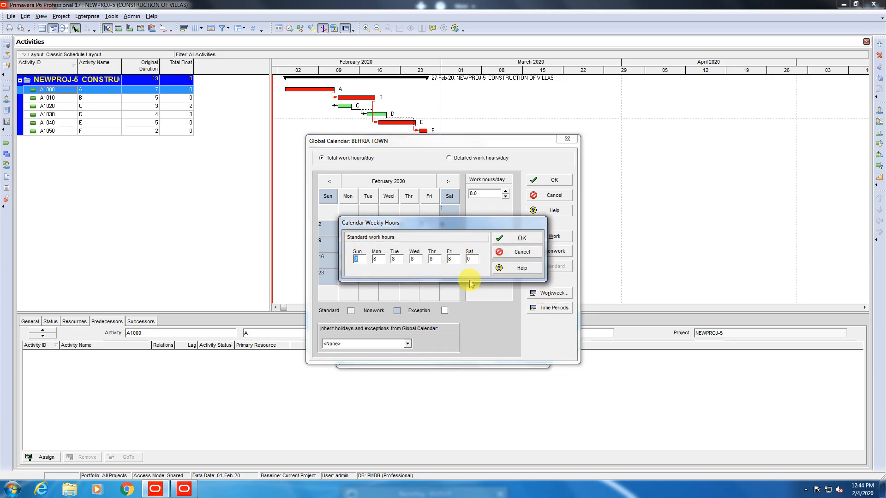
Set Friday's standard weekly work hours to 4 in Calendar Weekly Hours.
double_click(451, 258)
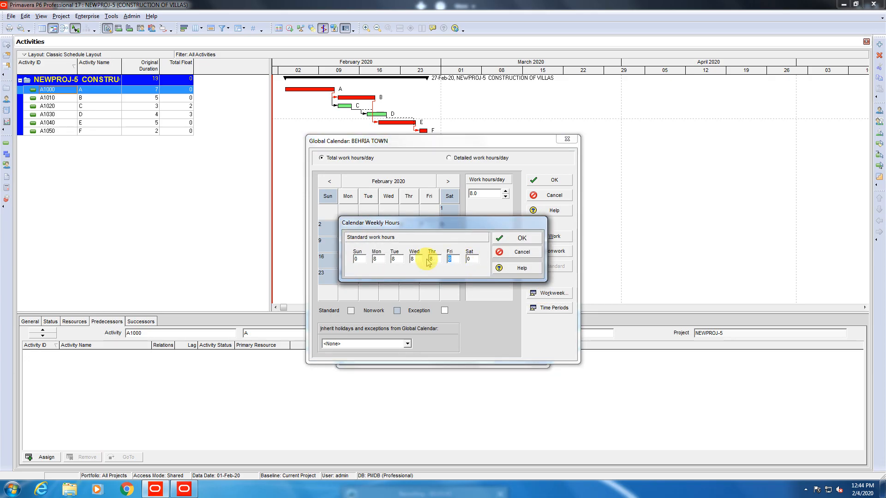
text(4)
key(Tab)
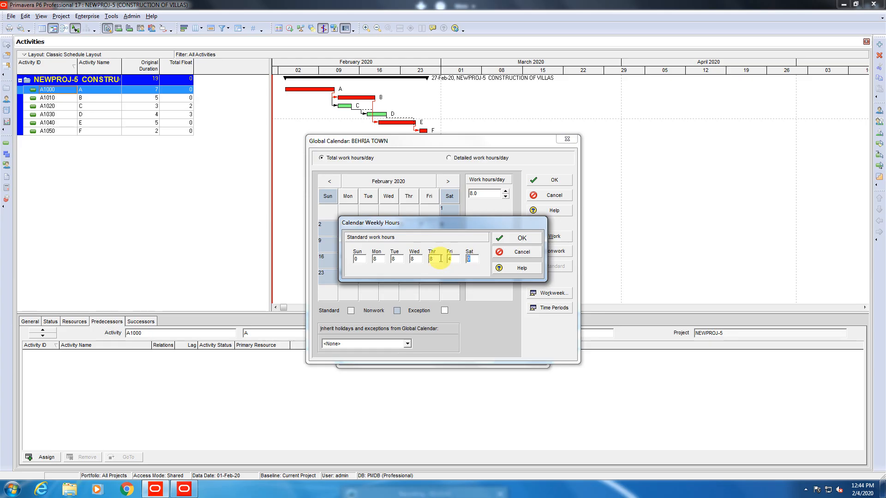
key(Return)
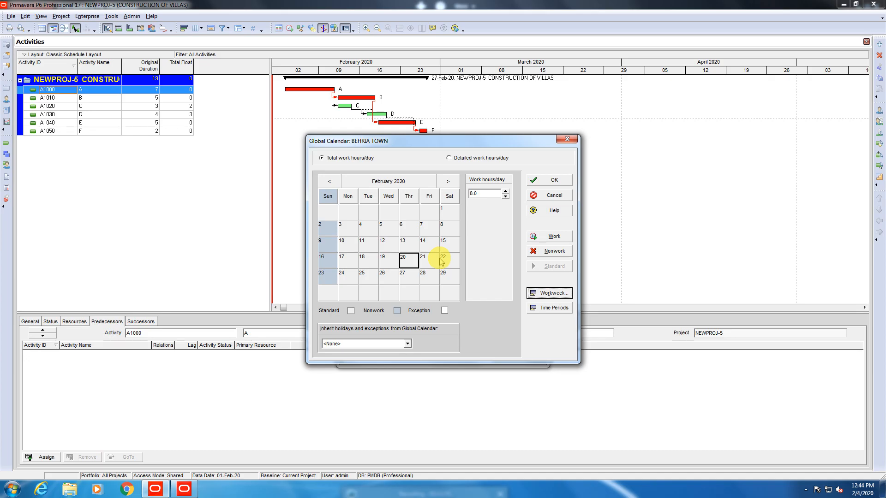
click(406, 277)
Check February days, confirming Friday the 7th has 4 hours, and make 5 February nonwork.
click(362, 238)
click(349, 243)
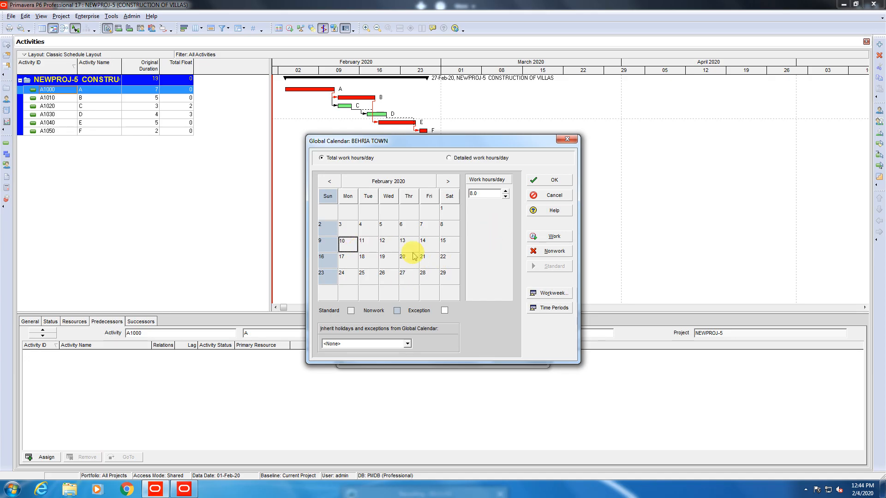
click(408, 247)
click(423, 228)
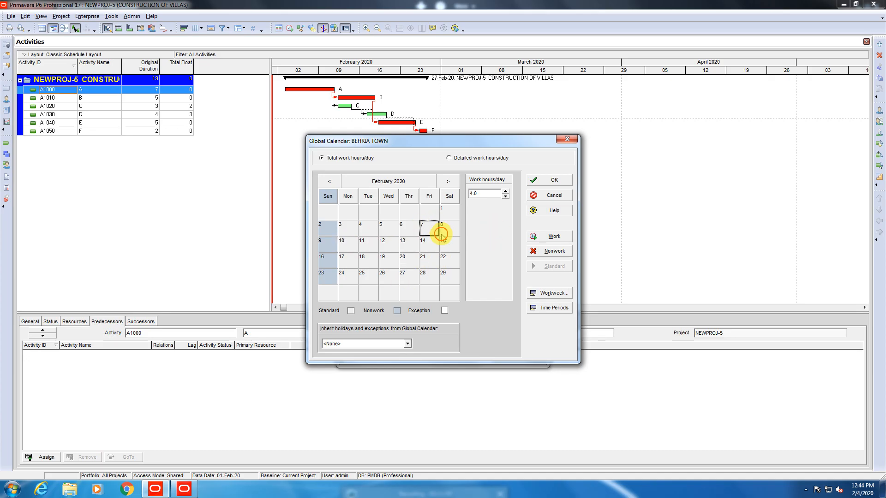
click(404, 247)
click(386, 226)
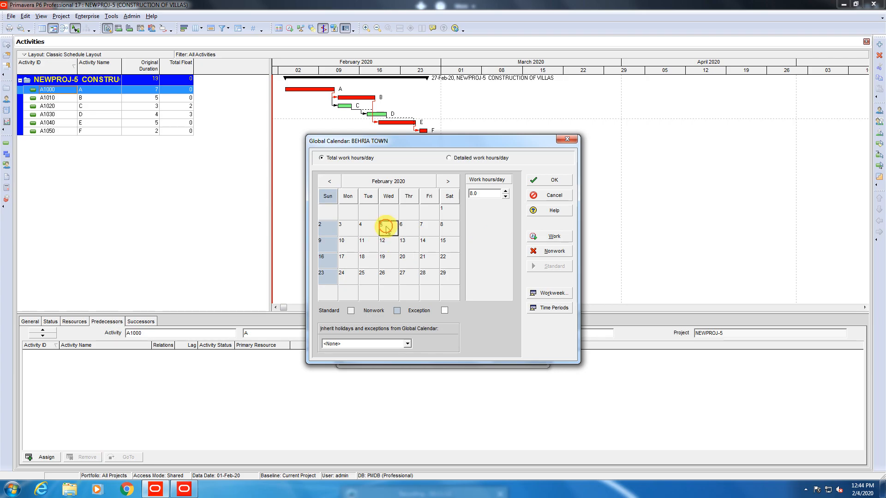
click(554, 251)
Recheck Time Periods and keep workday hours at 8.0 after briefly trying 8.5.
click(409, 261)
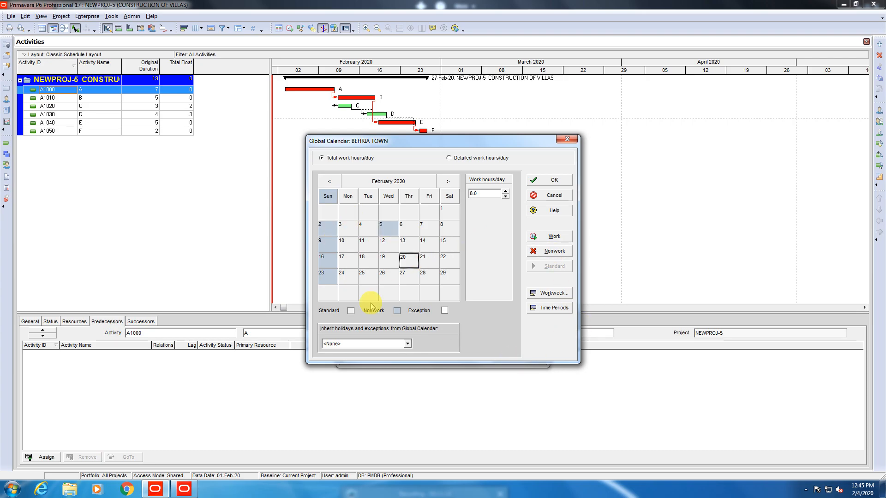
click(554, 308)
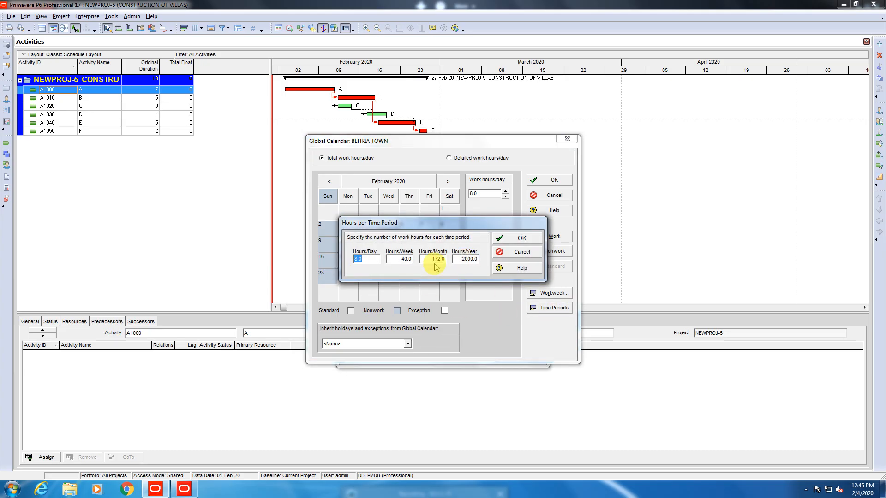
click(511, 239)
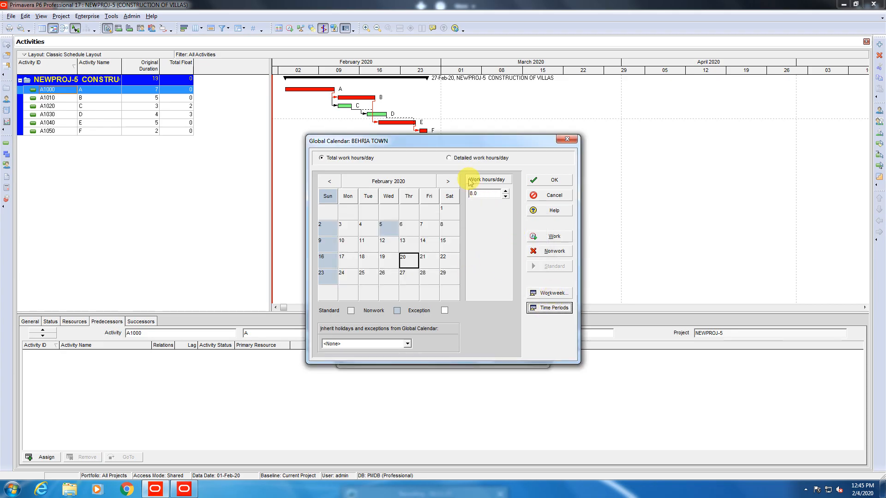
click(506, 191)
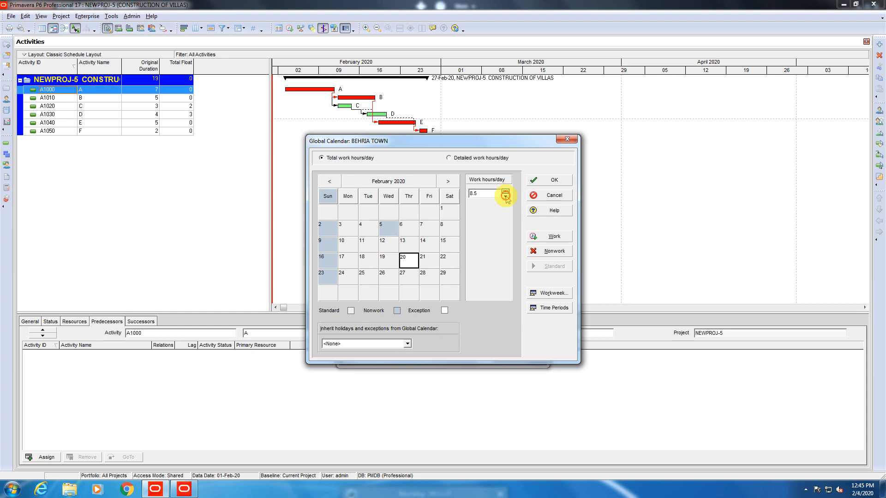
click(505, 197)
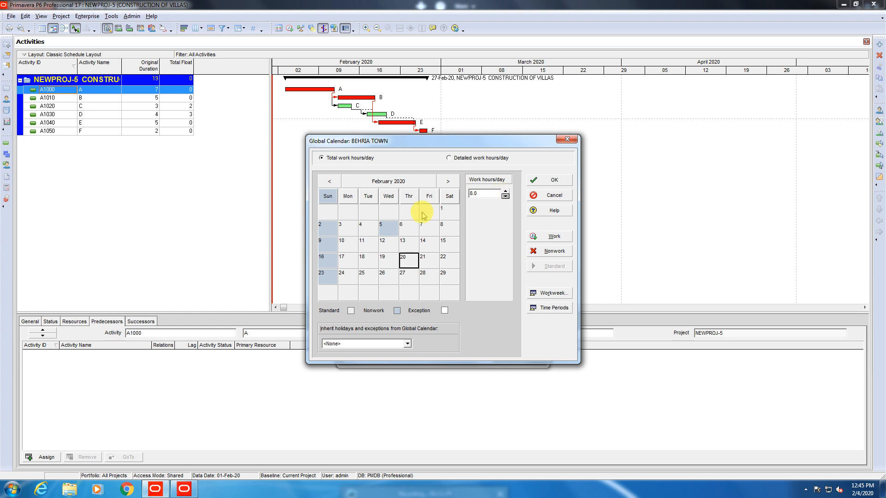
click(390, 231)
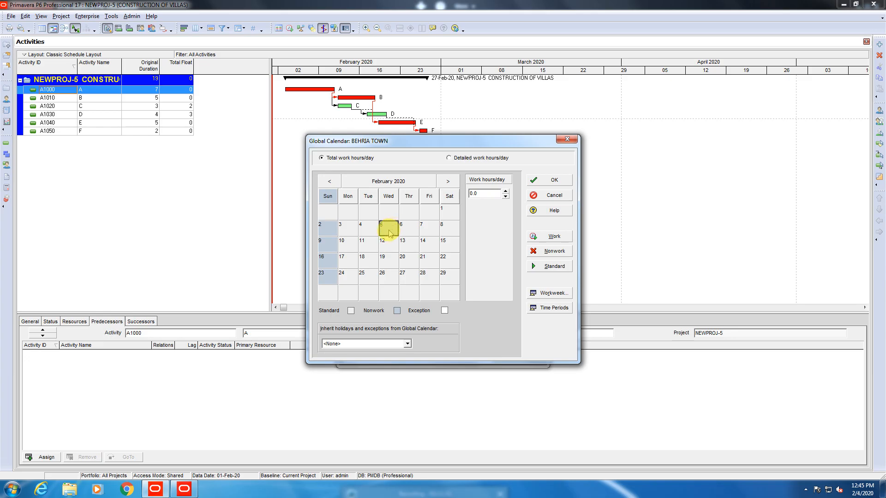
click(462, 158)
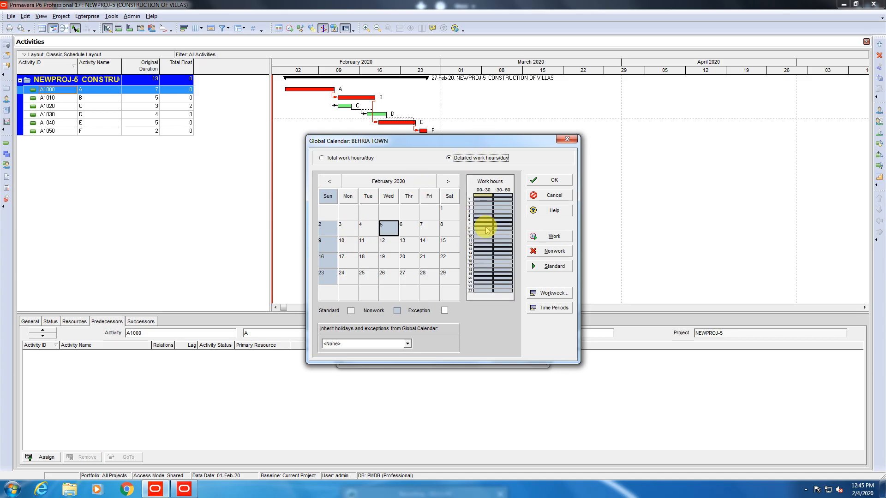
Inspect hourly schedules for several February days, including nonwork 5 February and weekends.
click(386, 277)
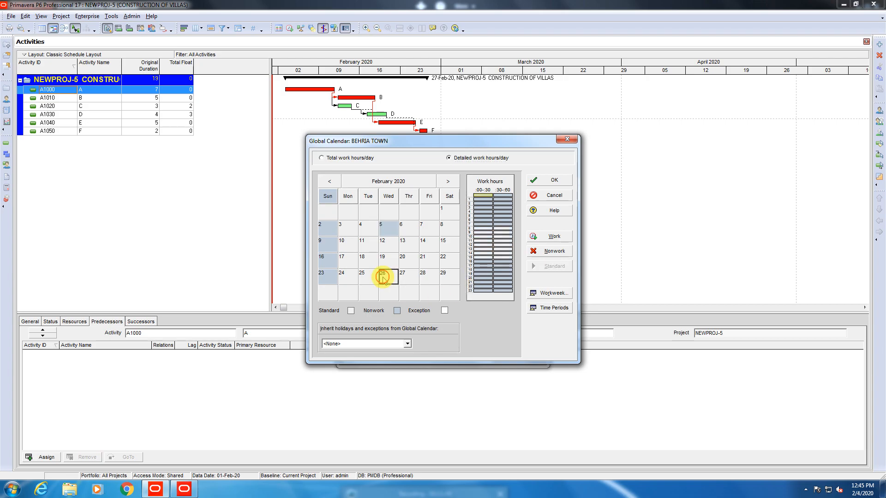
click(415, 233)
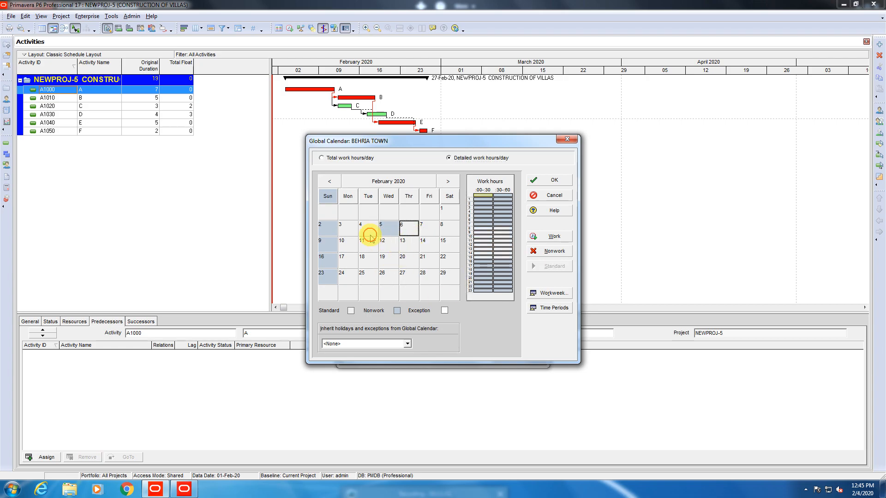
click(370, 234)
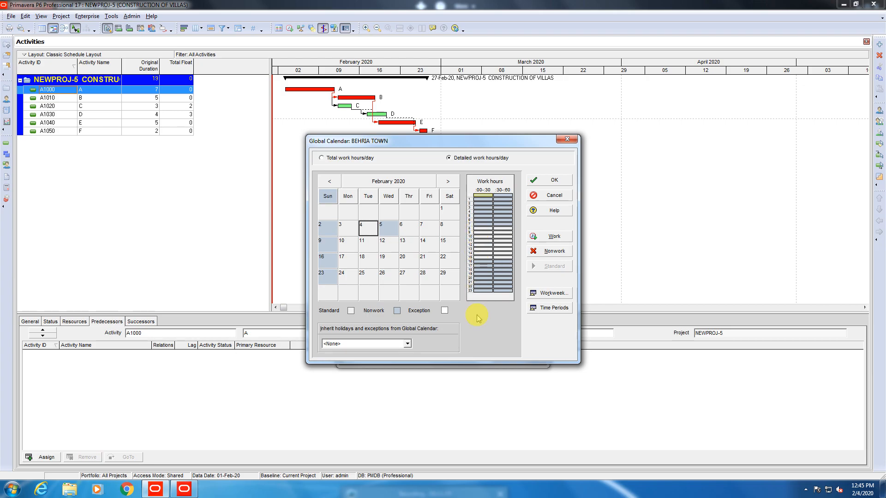
click(390, 229)
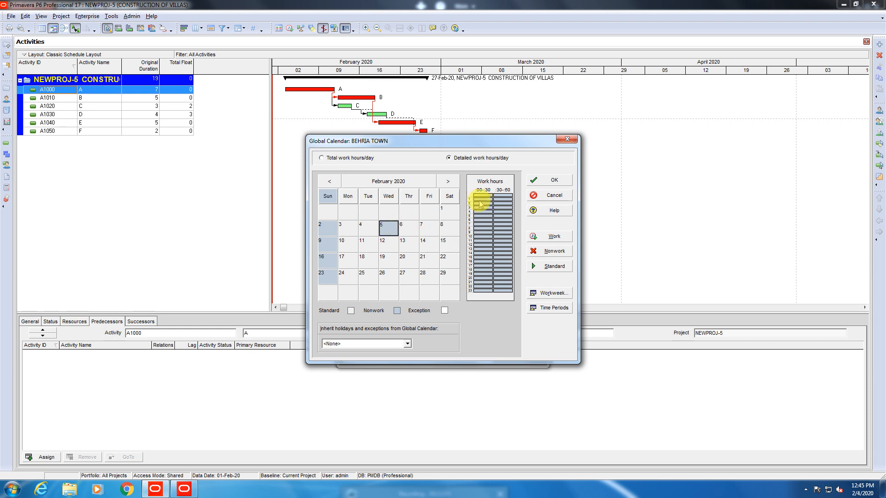
click(408, 227)
click(455, 228)
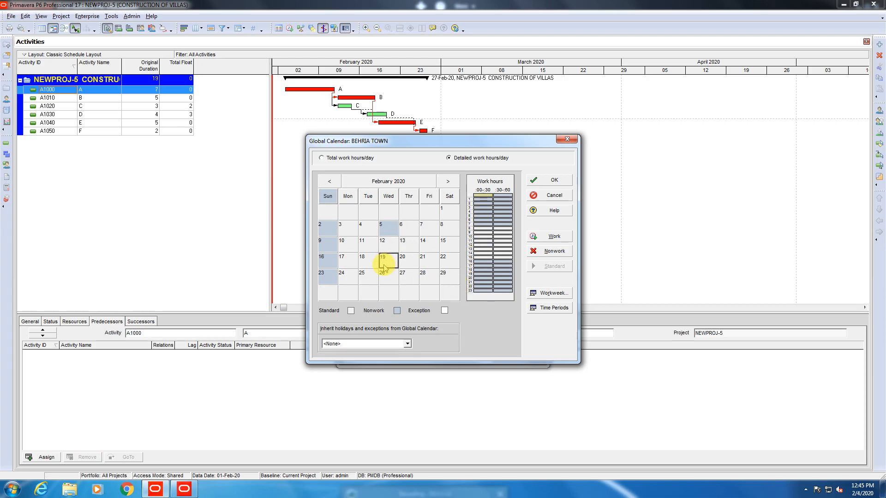
click(336, 276)
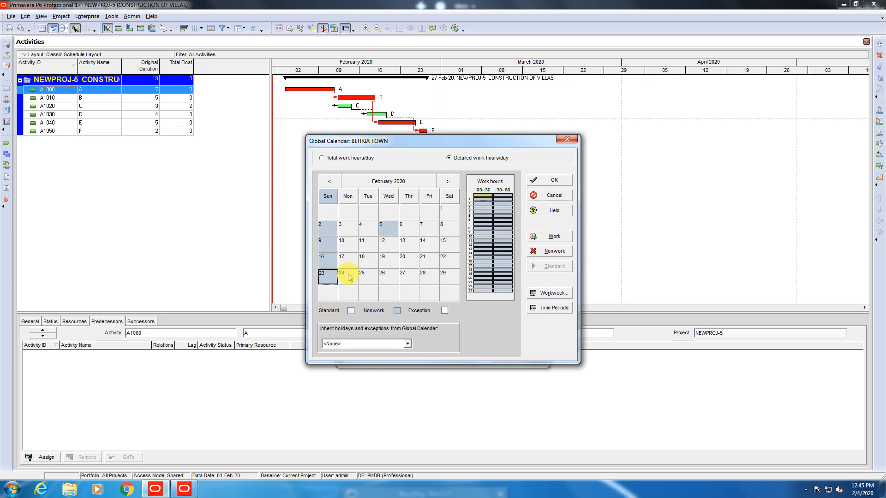
click(329, 245)
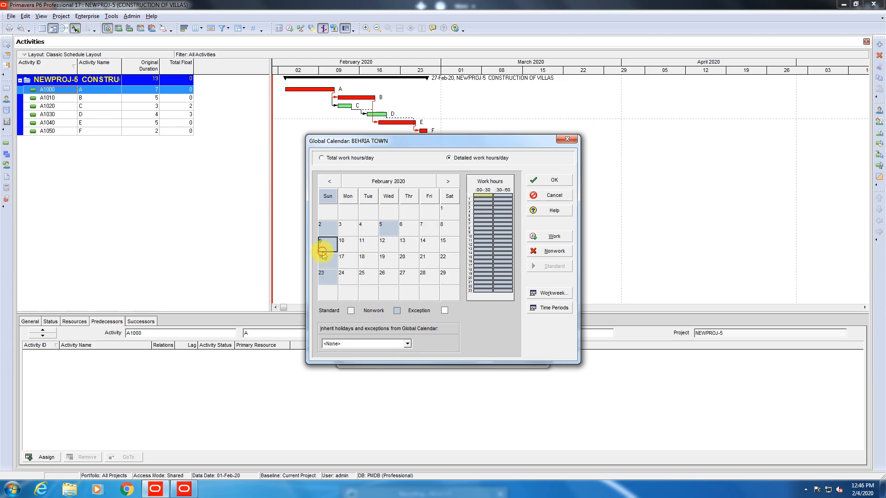
In total-hours view, confirm 14 February has 4.0 hours, then save BEHRIA TOWN with OK.
click(328, 158)
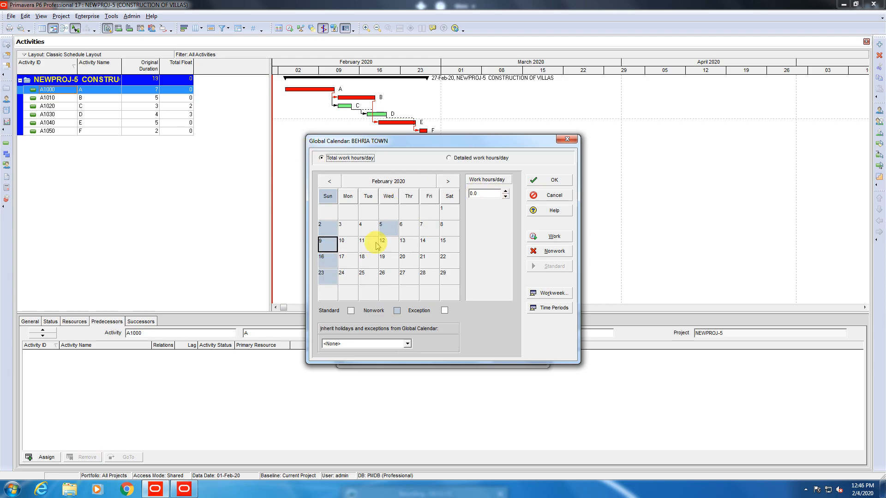
click(389, 229)
click(349, 228)
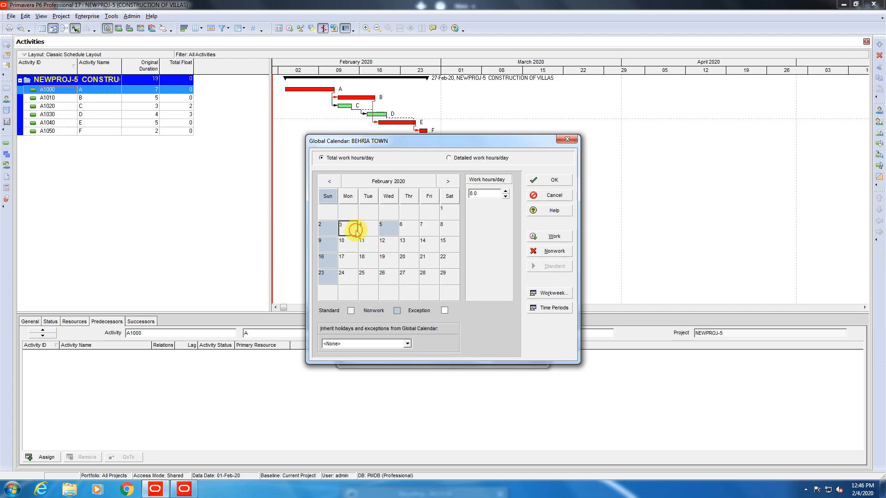
click(428, 244)
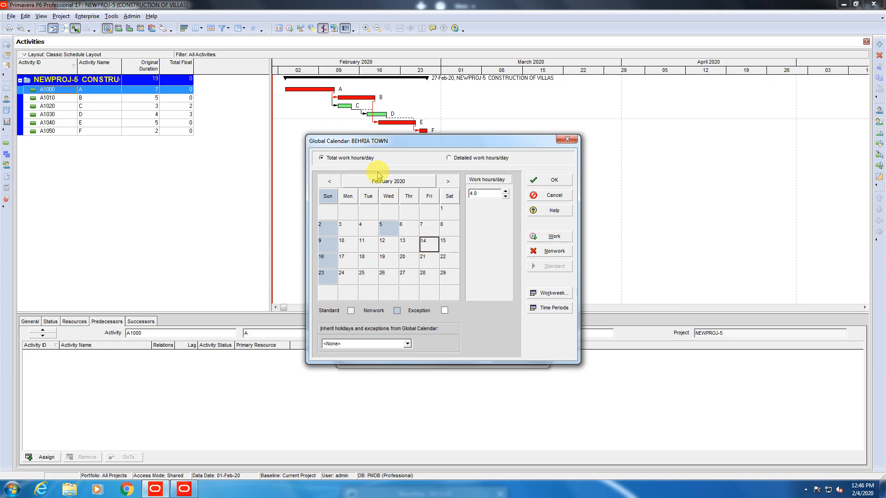
click(488, 158)
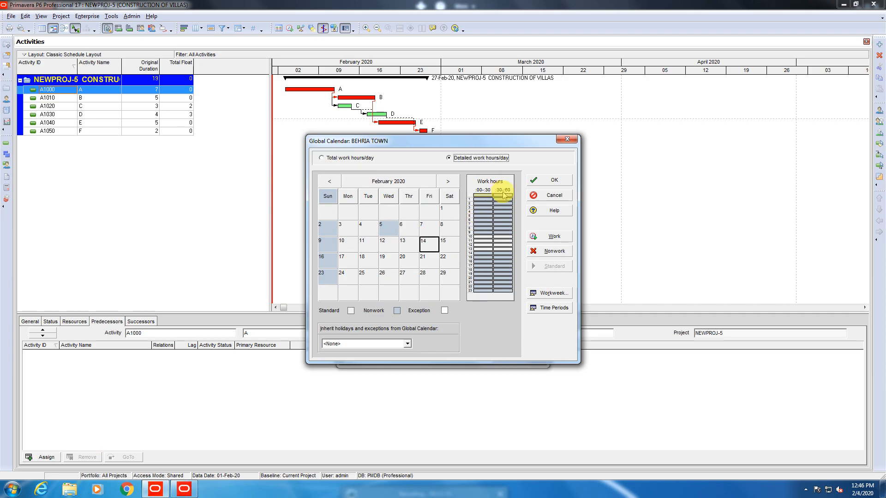
click(347, 159)
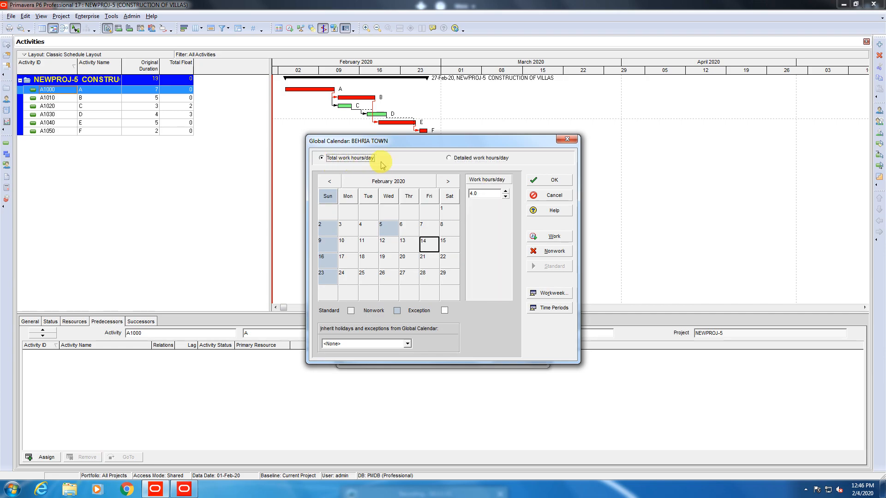
click(555, 180)
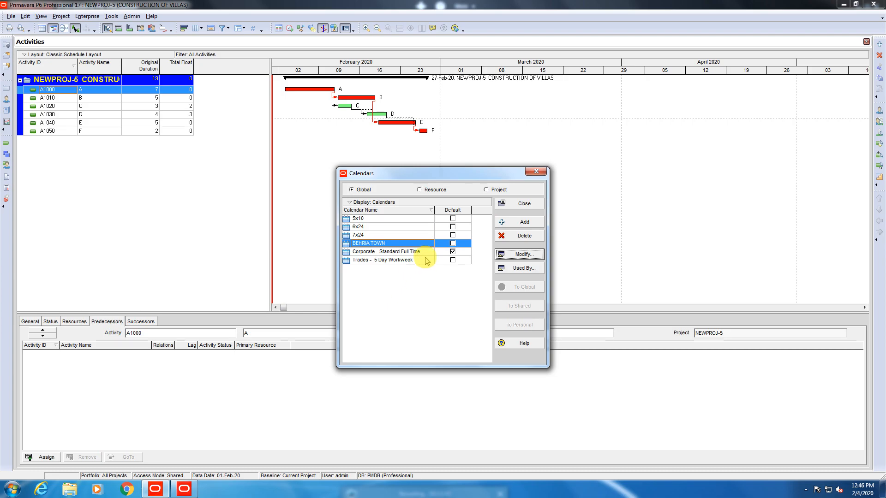
Tick Default for the BEHRIA TOWN calendar, apply the change, and close the Calendars dialog.
click(454, 247)
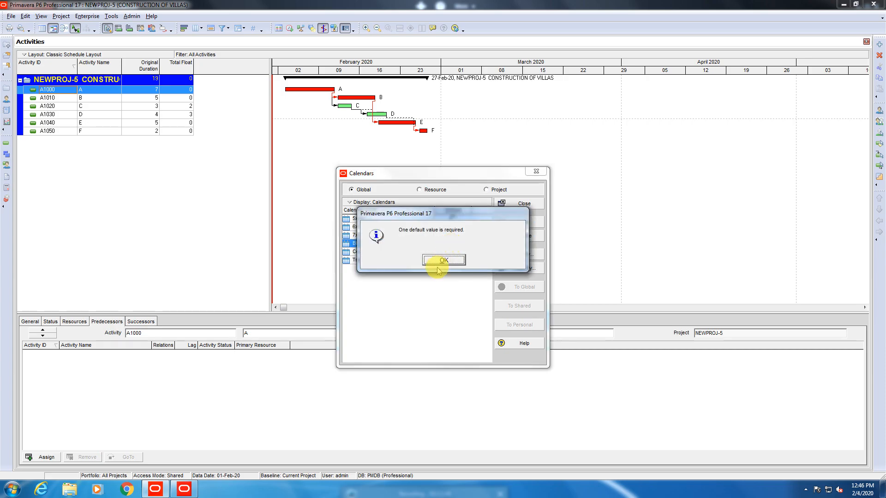
click(442, 261)
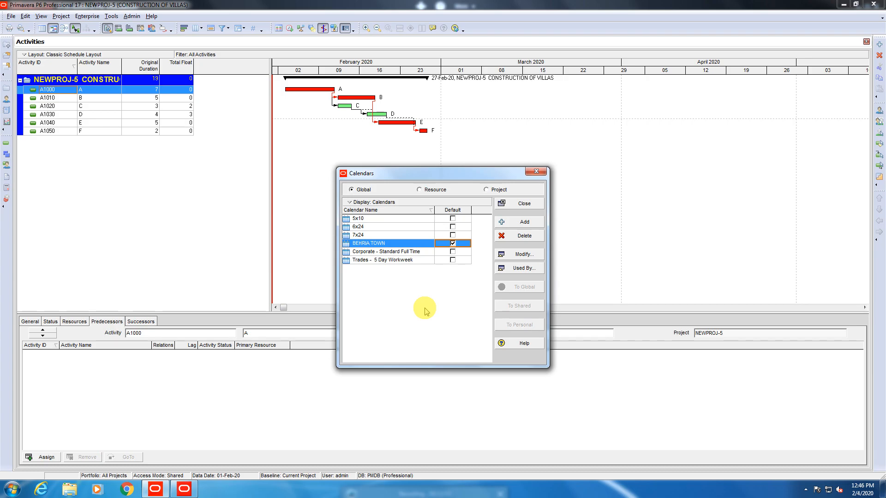
click(351, 203)
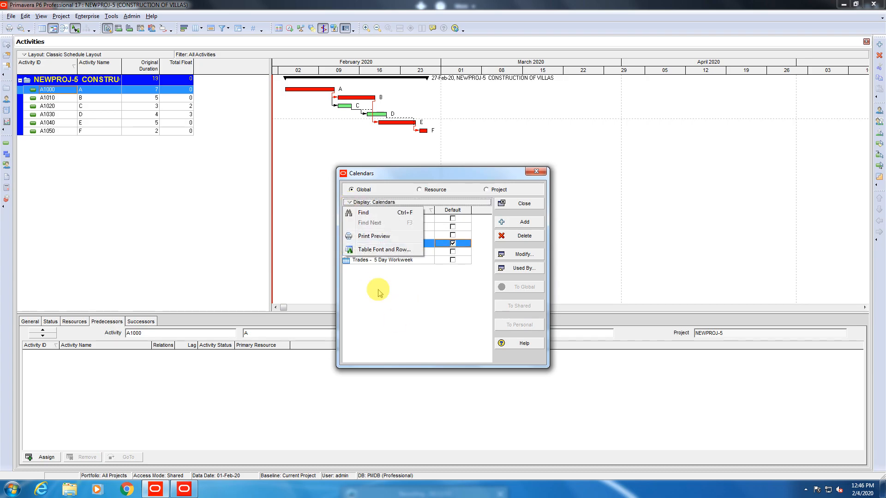
click(404, 308)
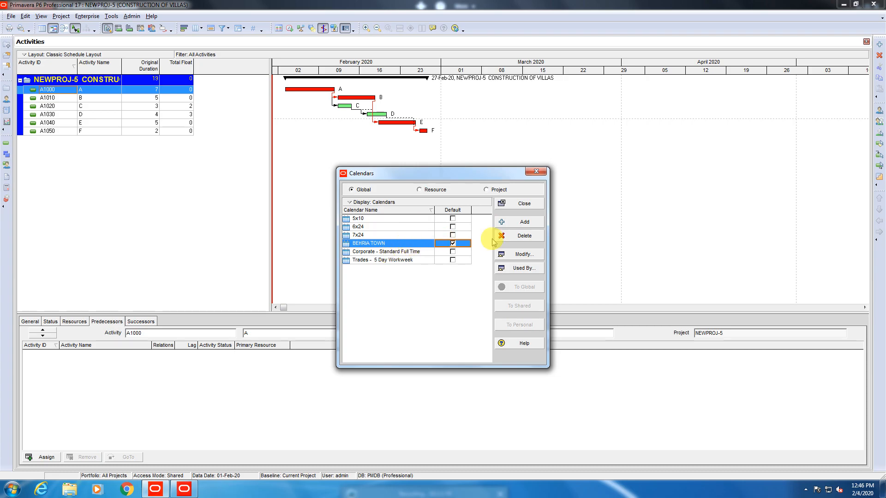
click(523, 254)
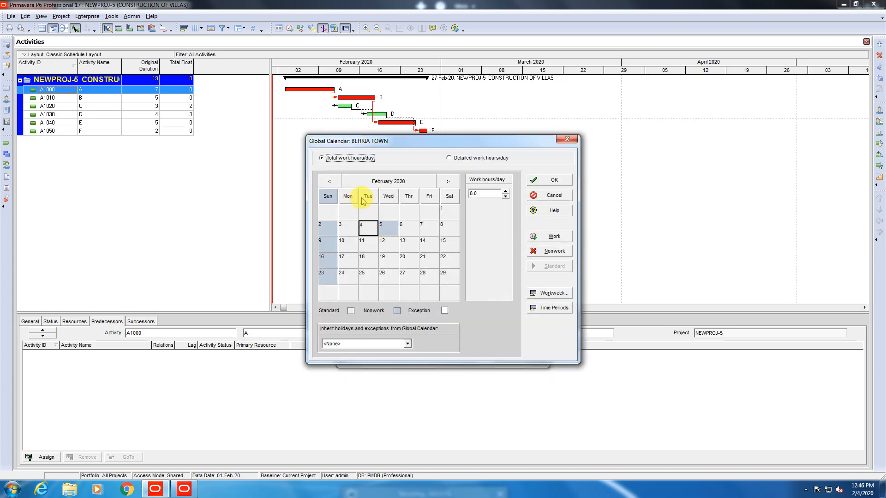
click(398, 346)
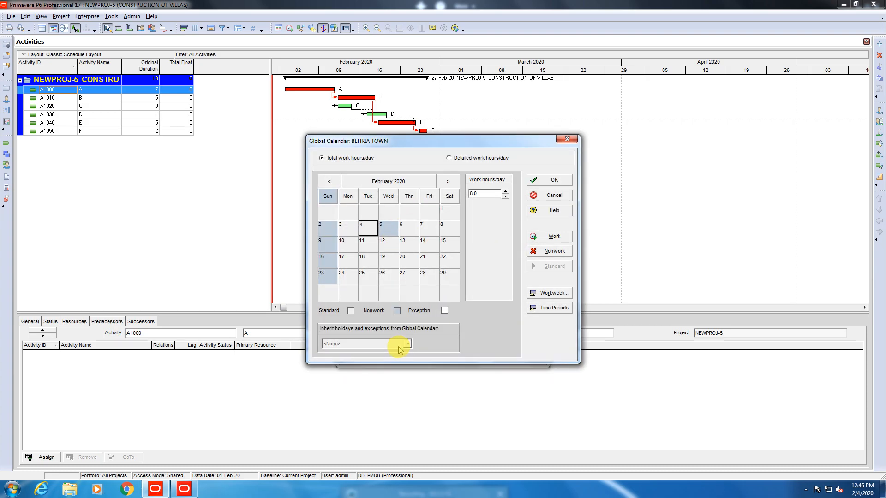
click(558, 180)
click(525, 204)
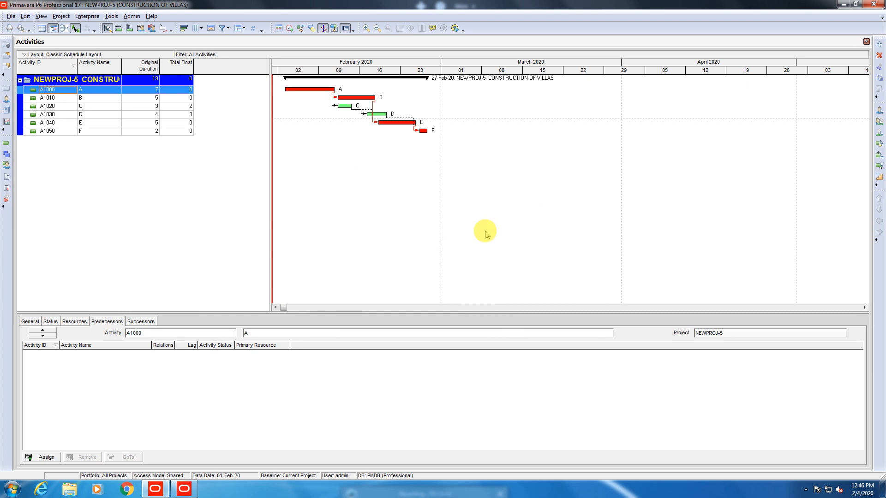
Assign the BEHRIA TOWN calendar to activities A1000 and A1010 on the General tab.
click(32, 322)
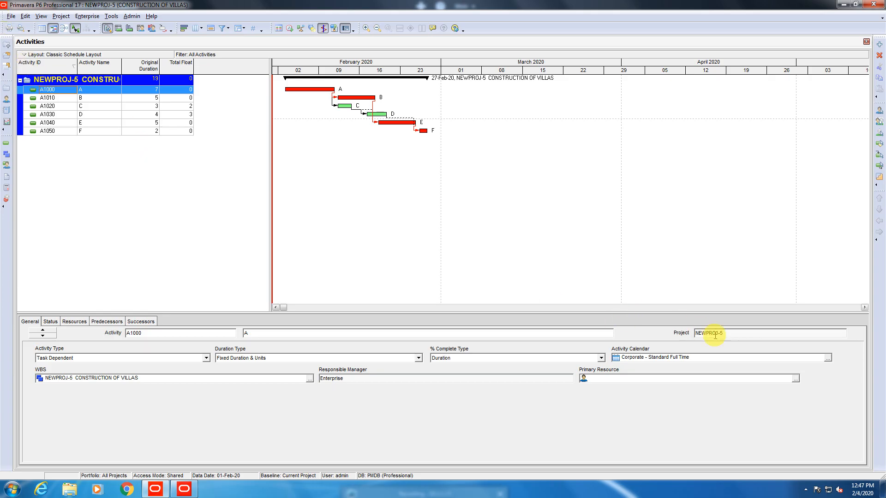
click(828, 358)
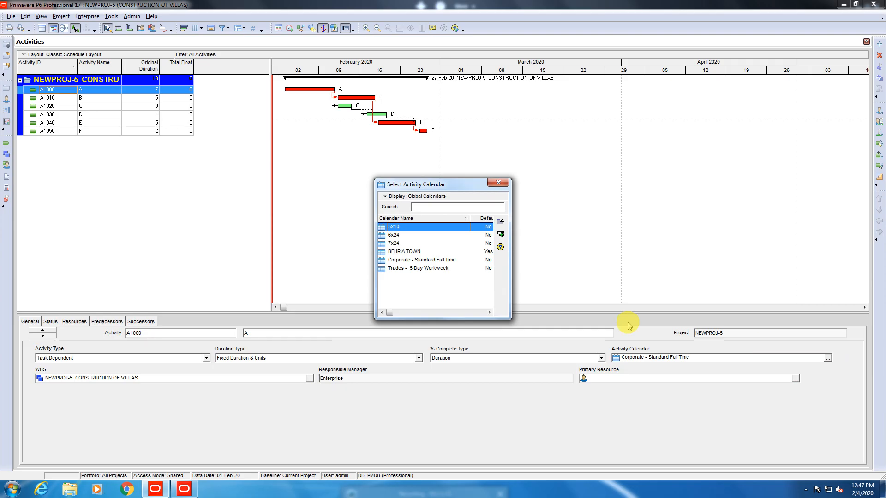
double_click(403, 252)
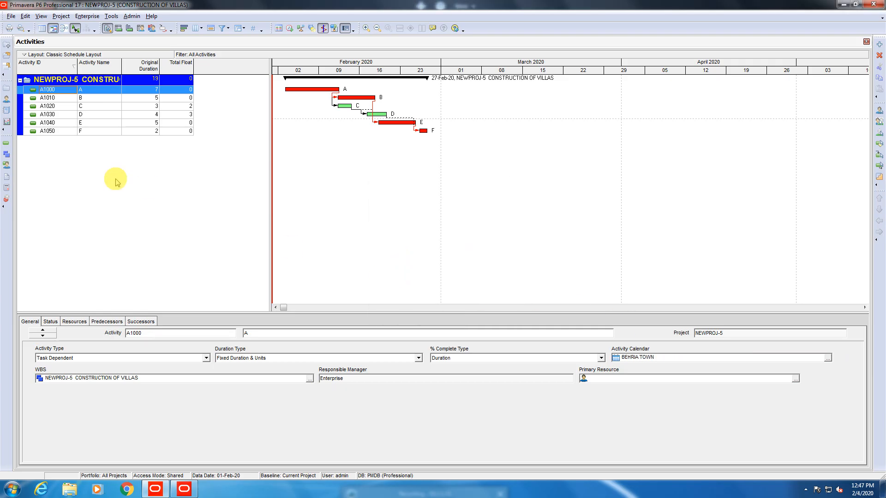
click(47, 98)
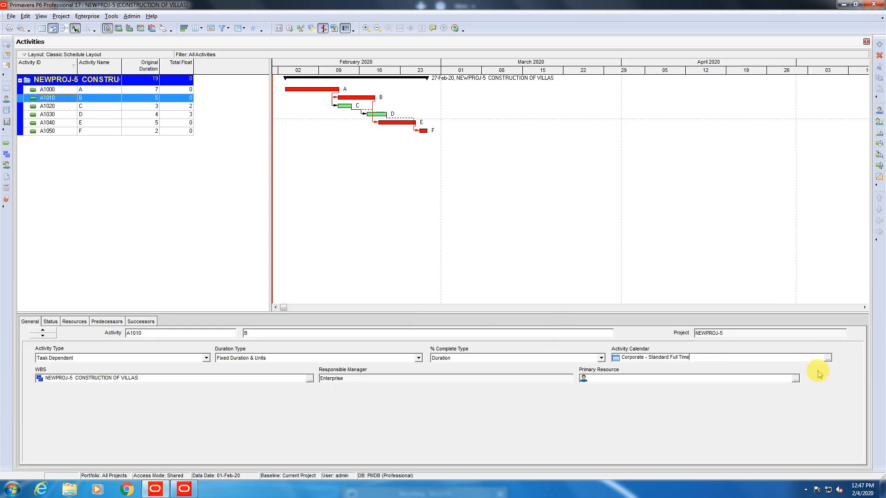
click(827, 358)
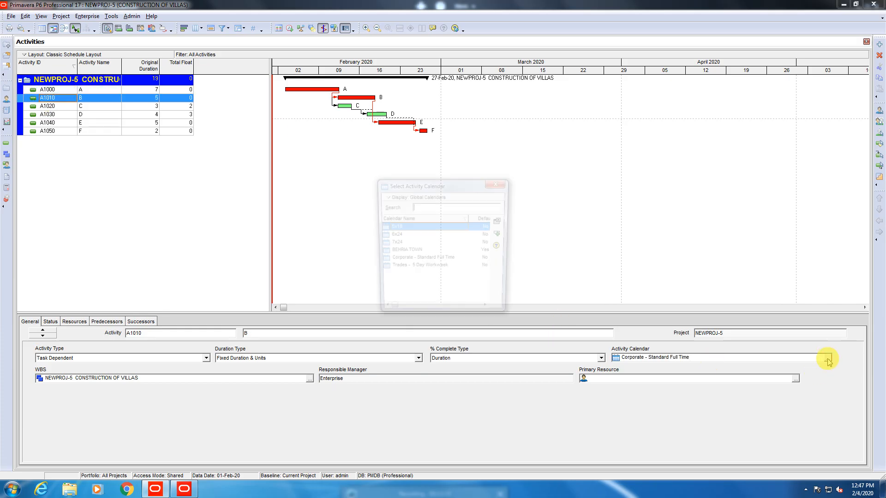
double_click(398, 252)
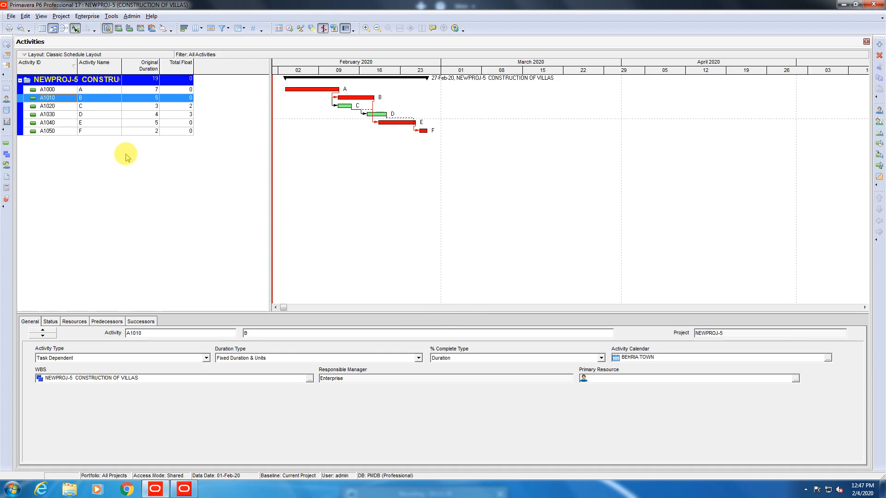
Select activities A1020 through A1050, then narrow the selection to A1050 alone.
click(52, 108)
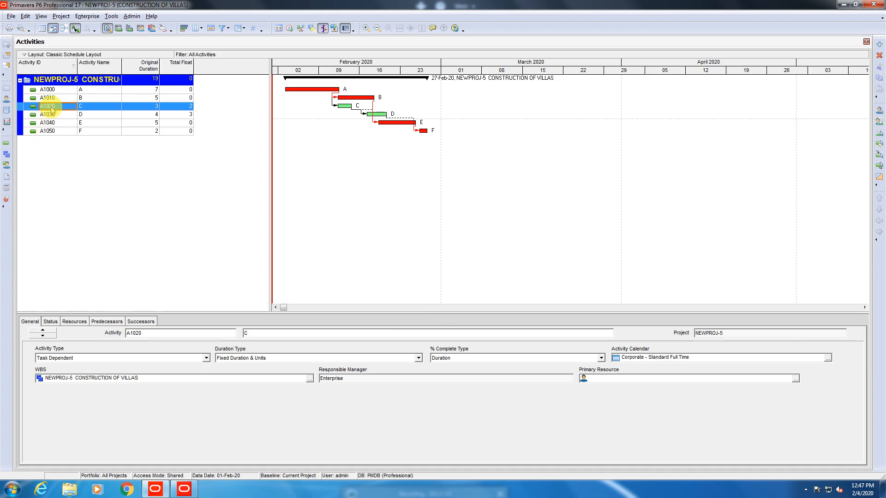
ctrl+click(48, 115)
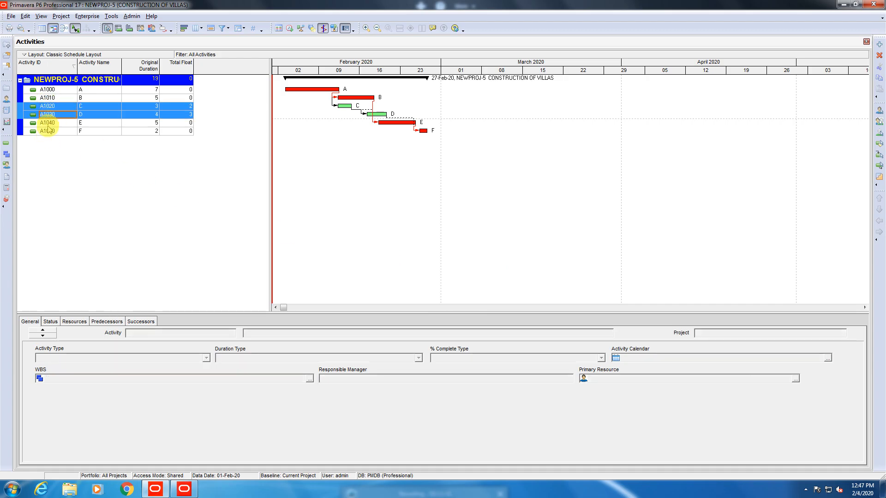
ctrl+click(48, 123)
ctrl+click(48, 131)
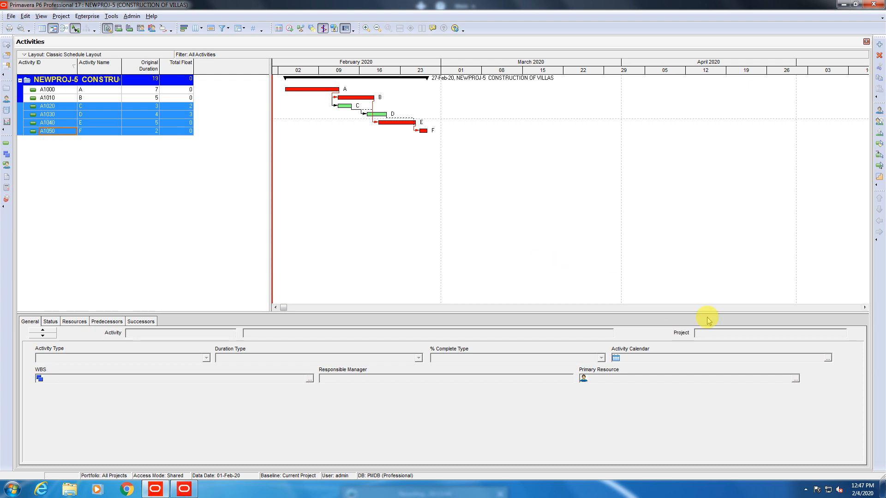
click(827, 358)
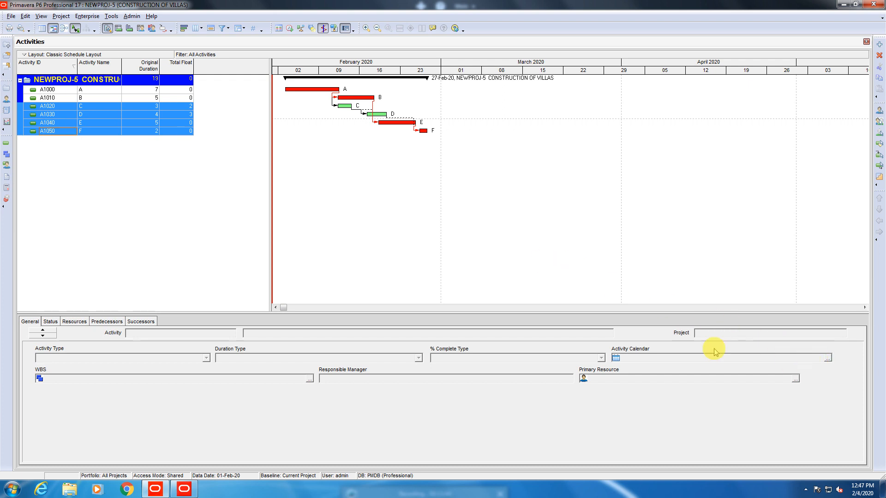
click(67, 156)
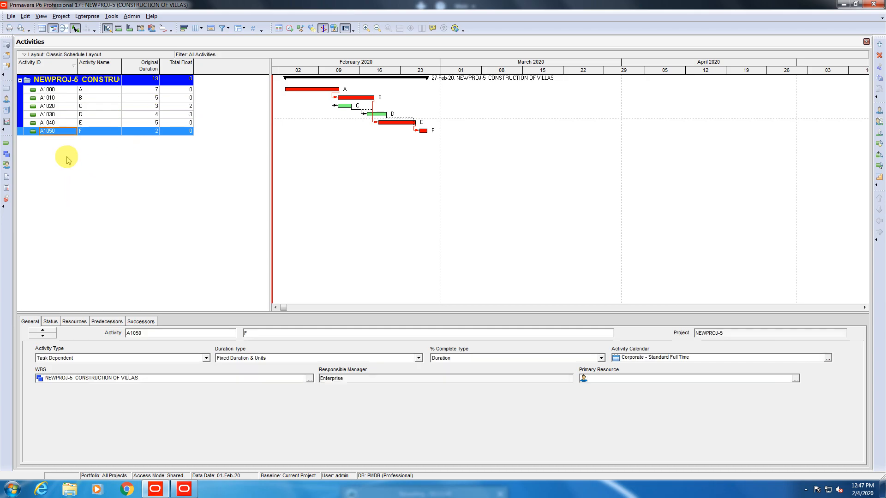
Put activities A1020 and A1030 on the BEHRIA TOWN calendar.
click(63, 107)
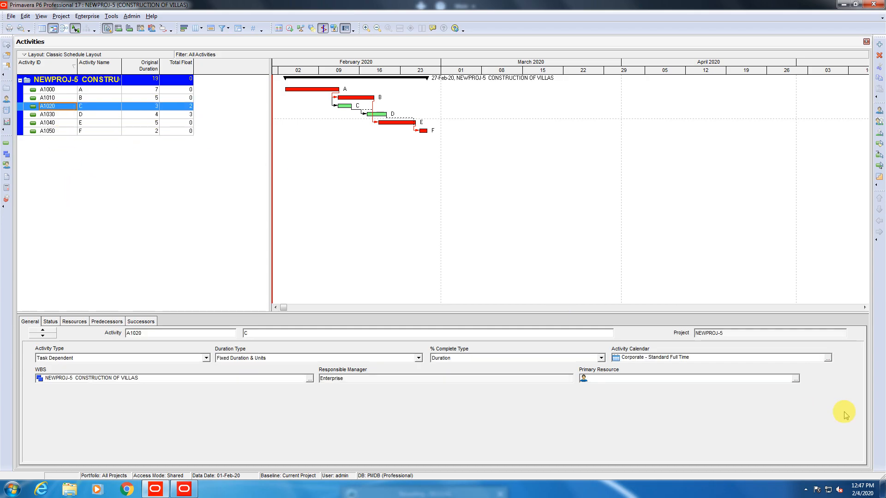
click(828, 358)
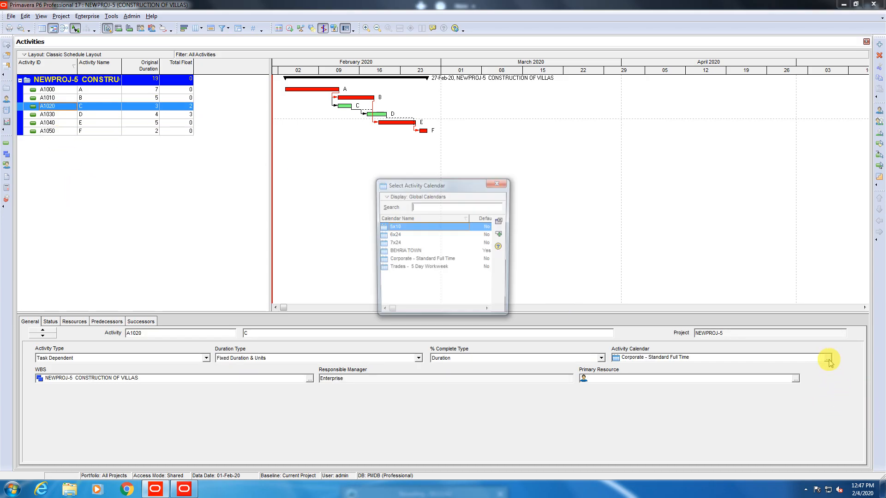
click(391, 252)
click(391, 252)
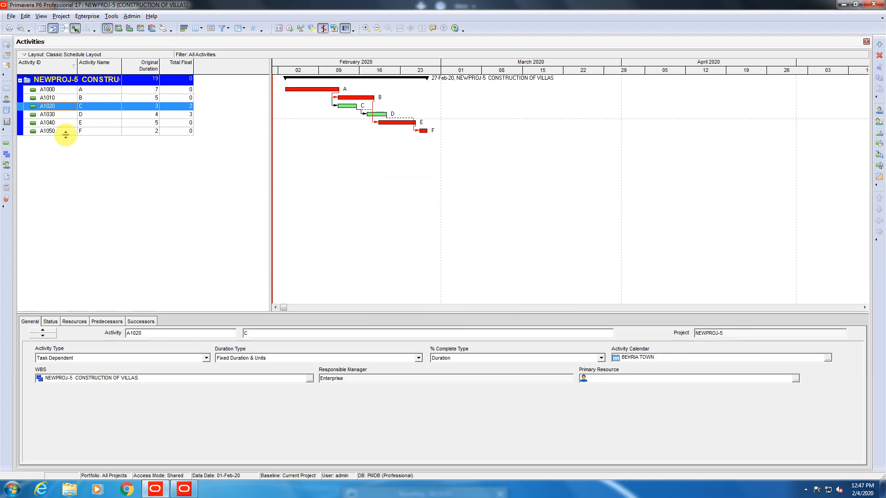
click(60, 114)
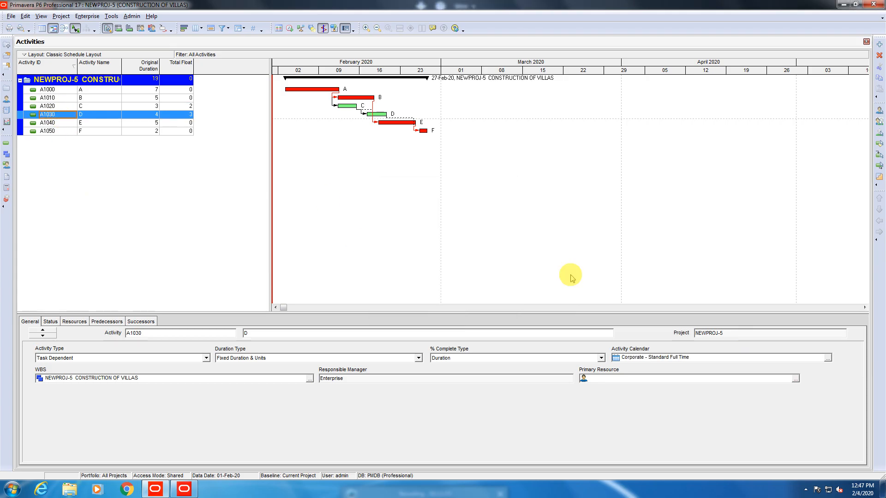
click(828, 358)
click(385, 252)
click(385, 253)
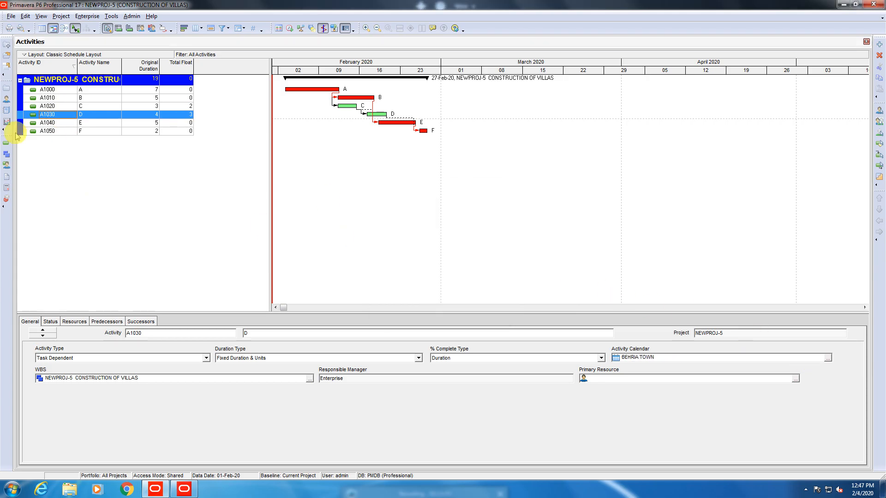
Put A1040 and A1050 on BEHRIA TOWN, correcting A1040 after it briefly got 7x24.
click(44, 122)
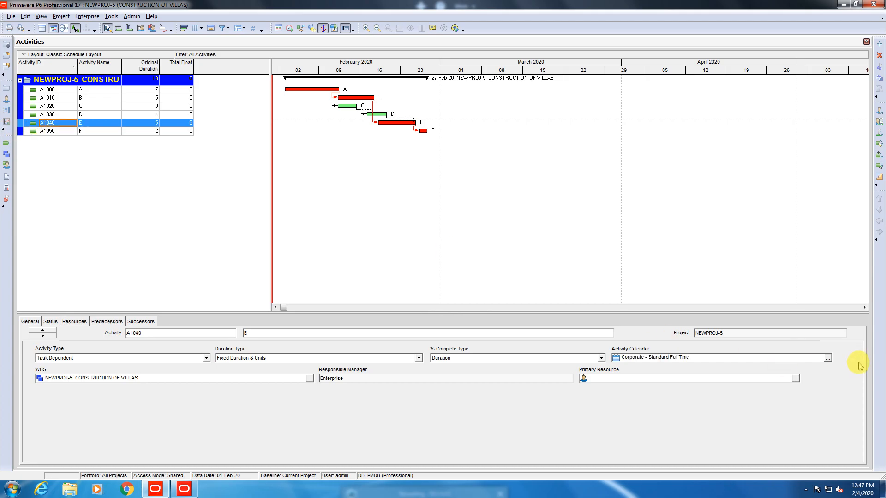
click(828, 359)
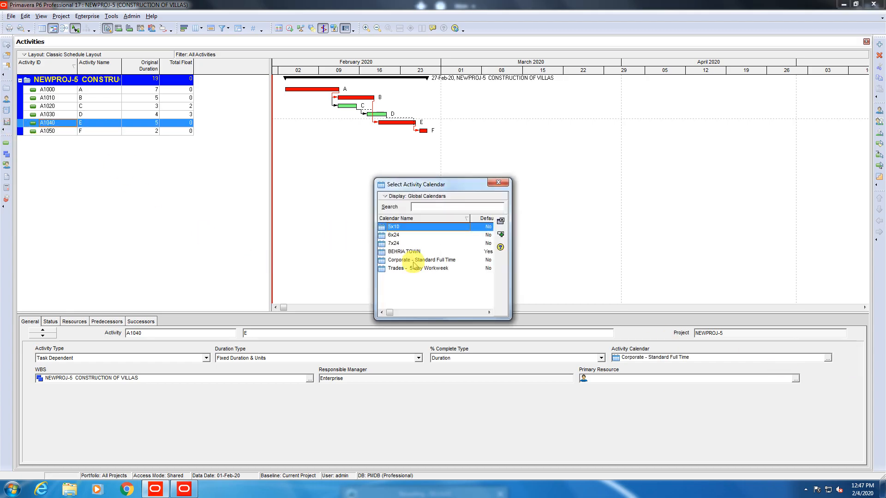
double_click(410, 245)
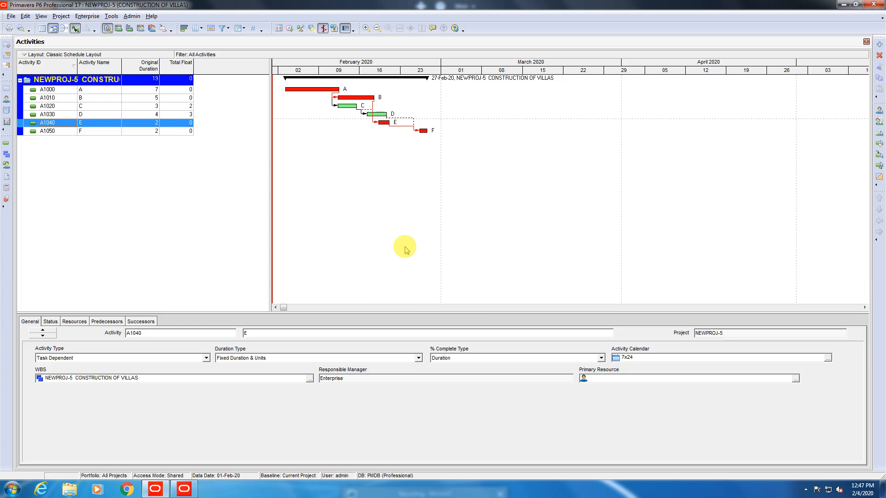
click(827, 359)
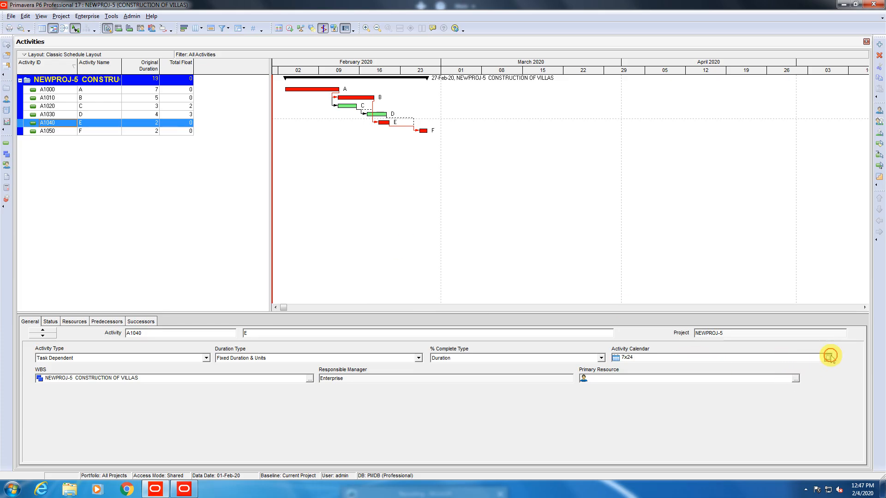
double_click(404, 252)
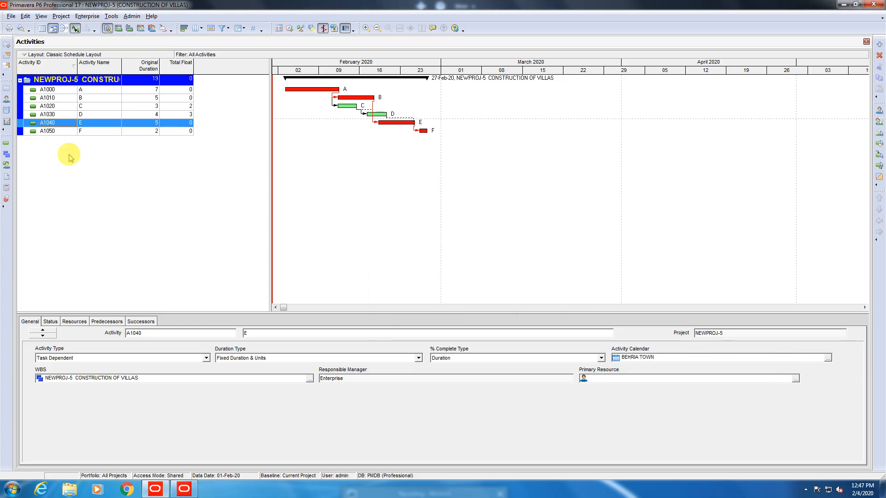
click(44, 132)
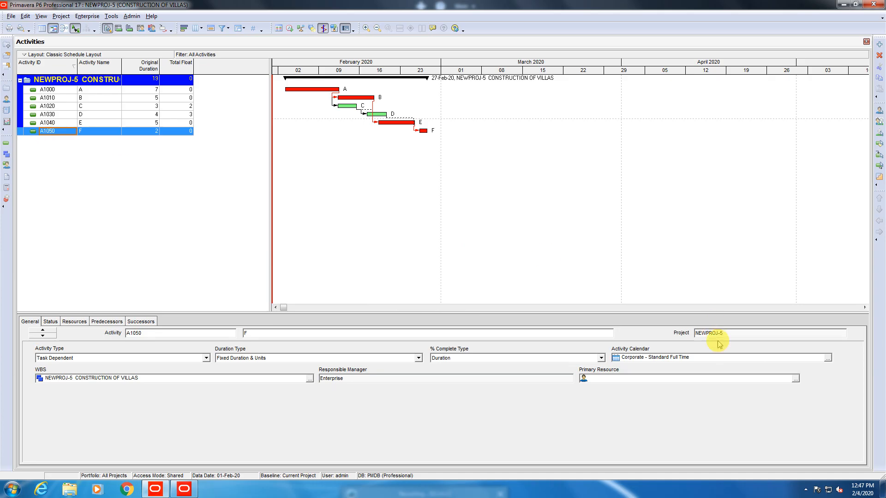
click(828, 359)
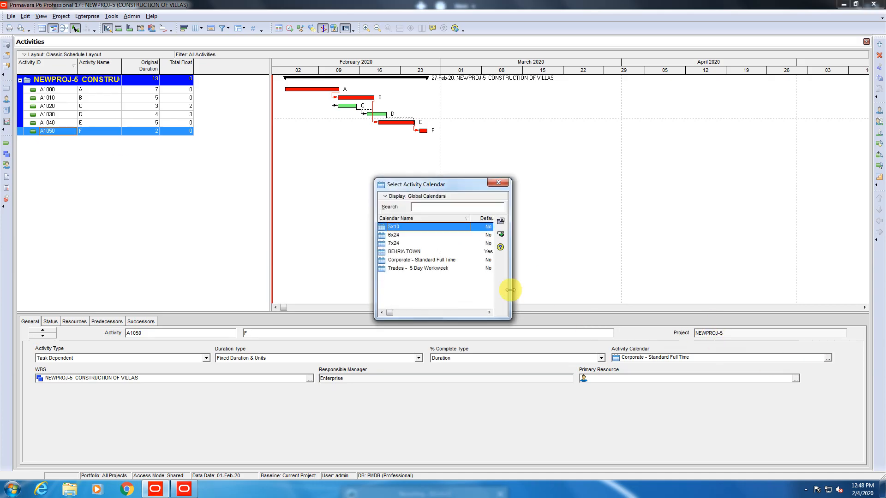
double_click(390, 251)
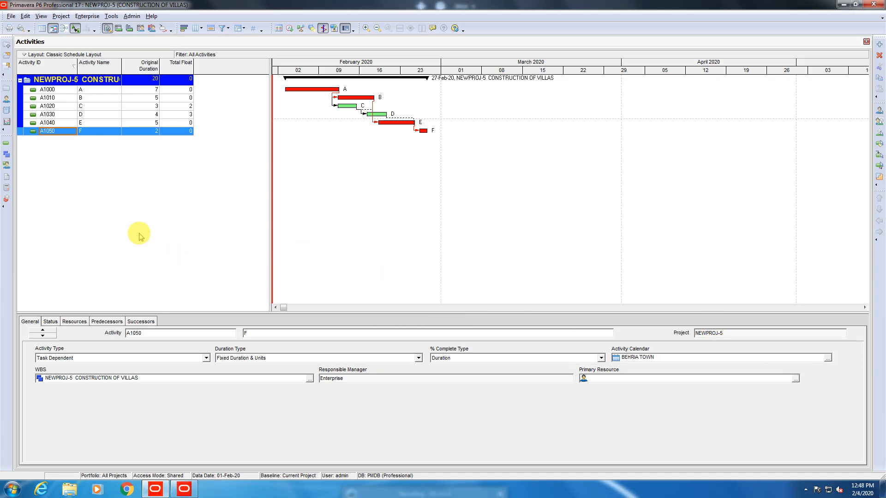
Check the calendar assignments of A1000, A1010 and A1020.
click(44, 90)
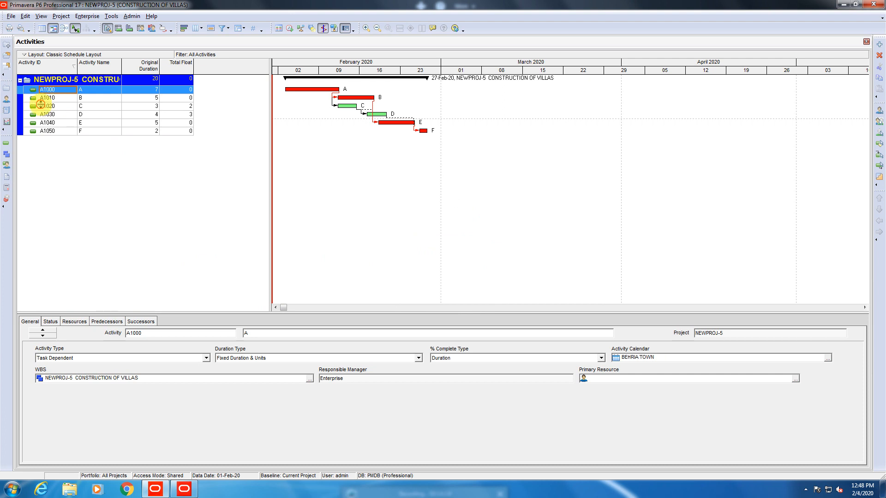
click(45, 98)
click(46, 107)
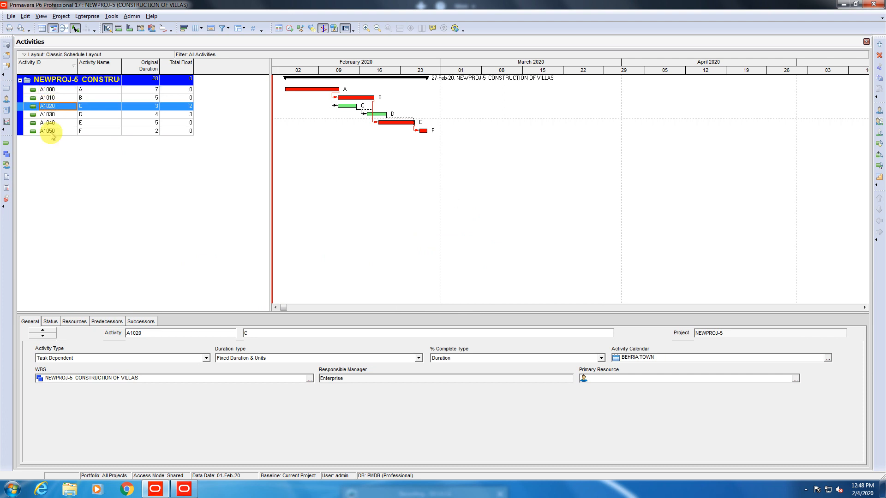
click(82, 90)
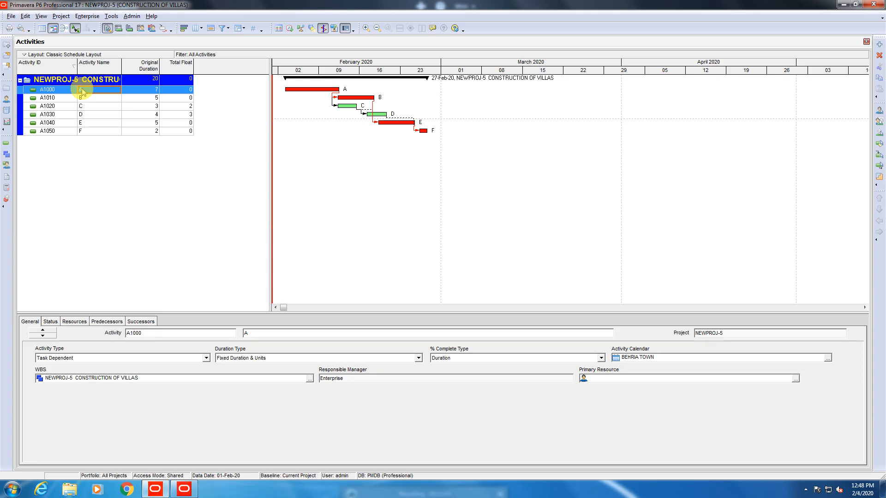
From Enterprise > OBS, rename the root Enterprise element to 'Bahri Town'.
click(88, 16)
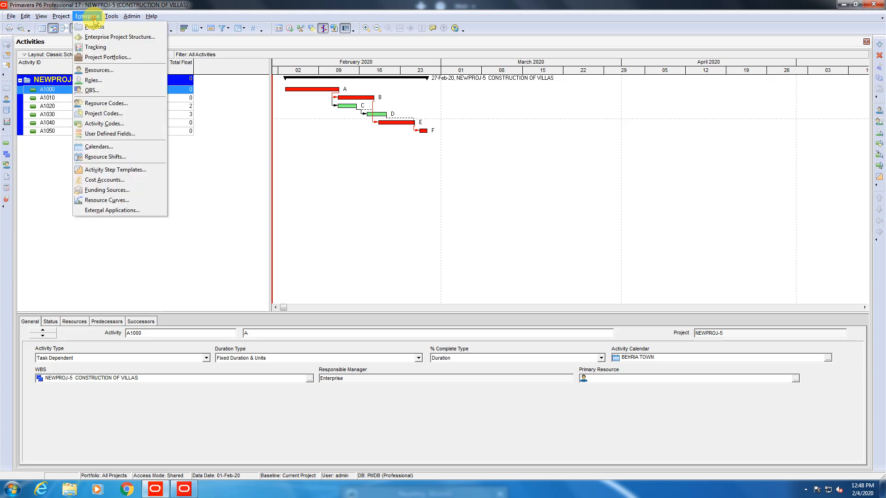
click(90, 91)
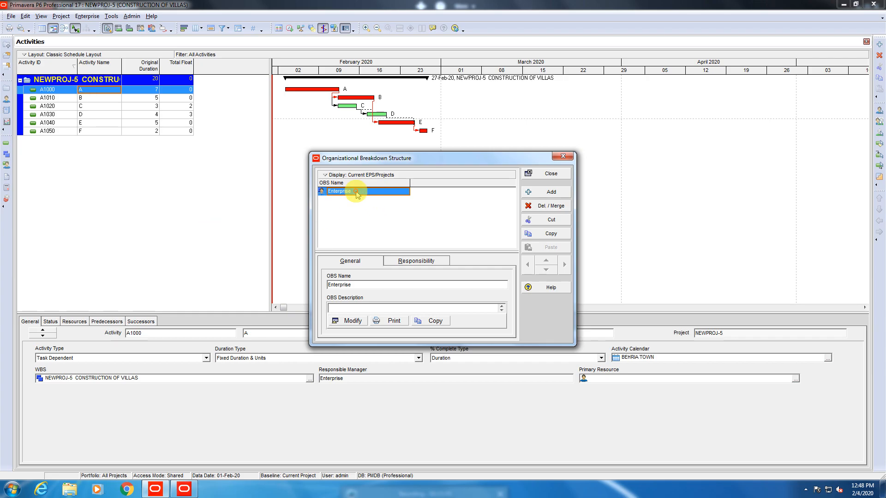
click(356, 192)
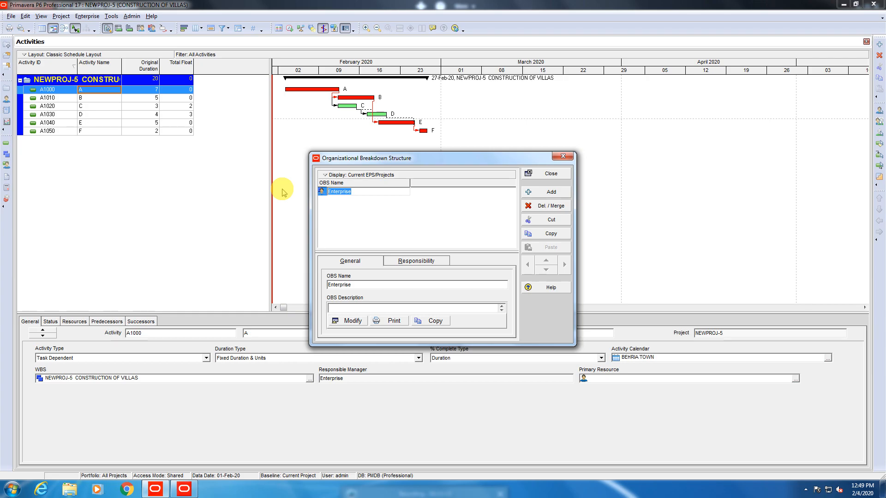
text(Bahri Town)
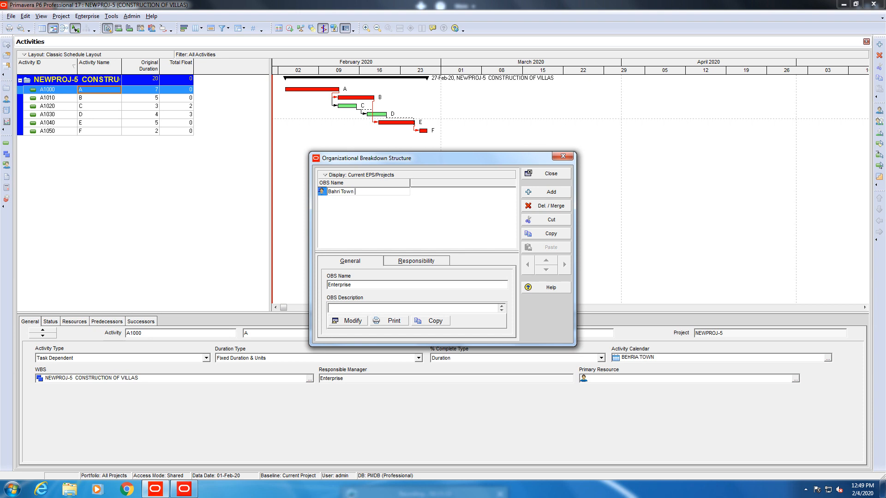
click(413, 238)
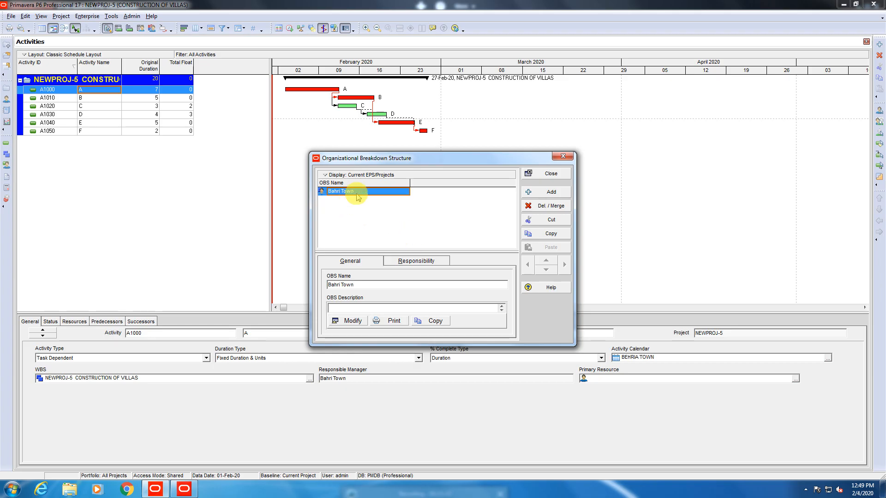
Add a new OBS element under Bahri Town; deleting Bahri Town itself is refused.
click(556, 195)
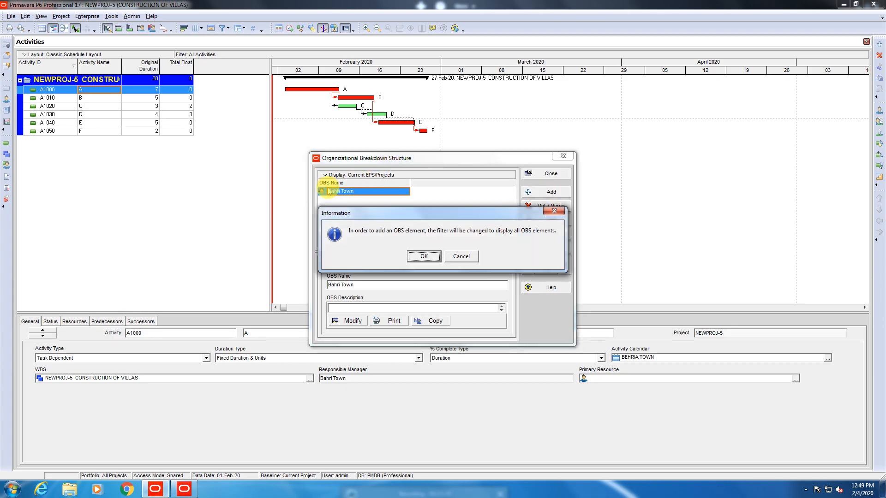
click(417, 255)
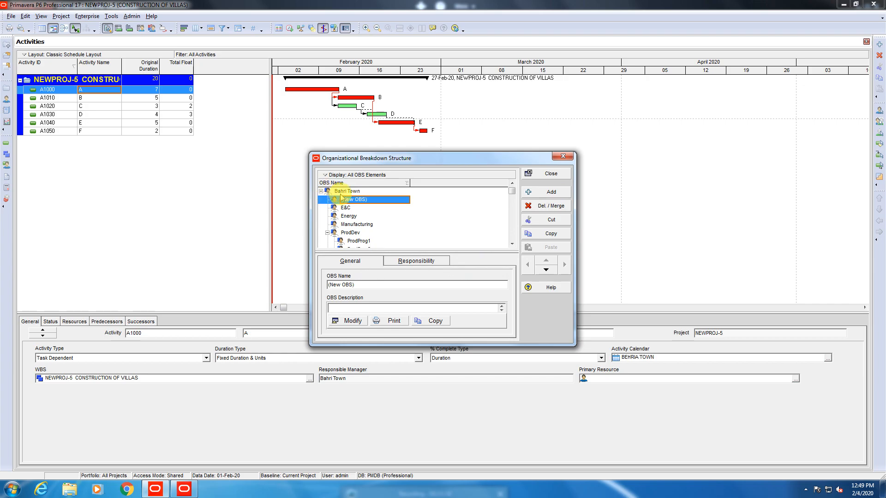
scroll(353, 247, down, 3)
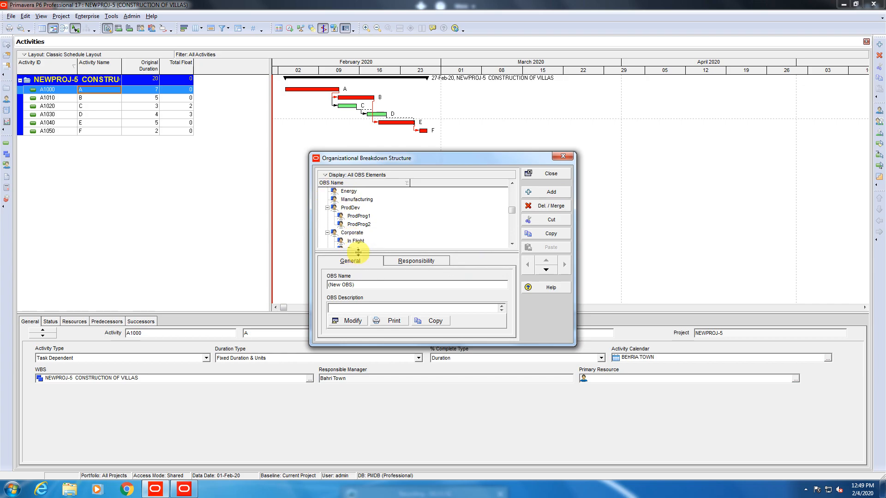
scroll(351, 231, up, 3)
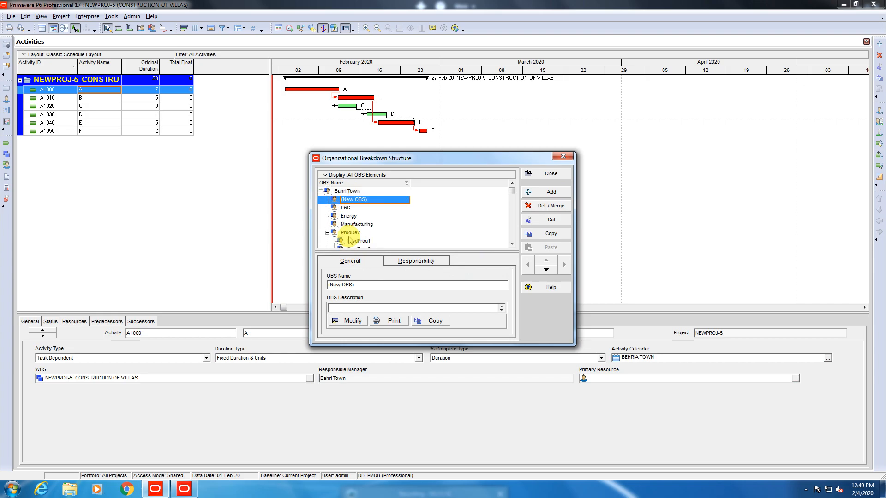
click(344, 208)
click(329, 191)
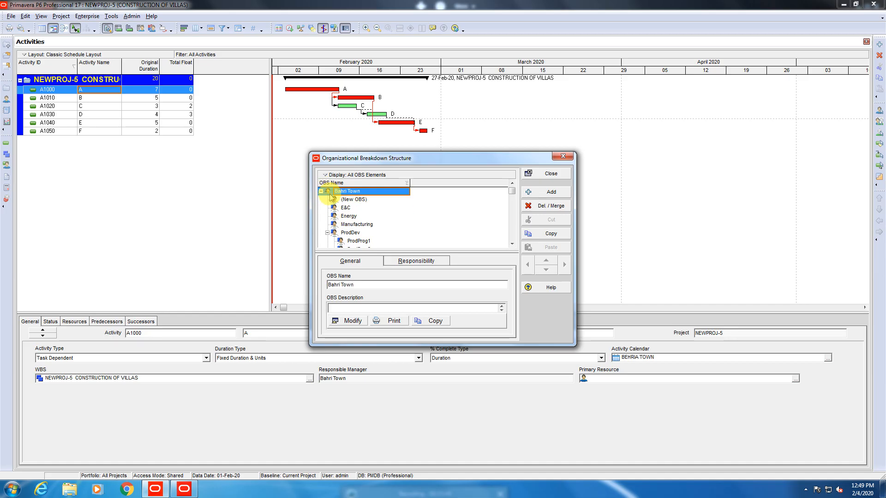
right_click(330, 193)
click(361, 283)
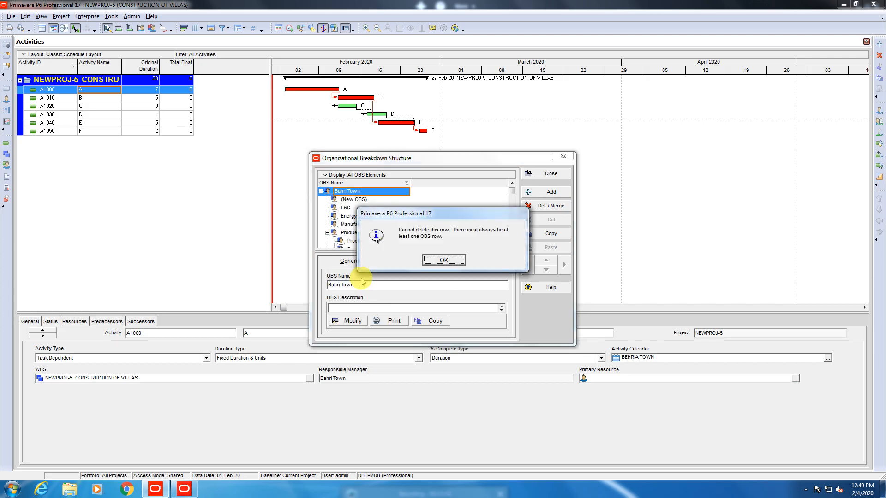
click(430, 260)
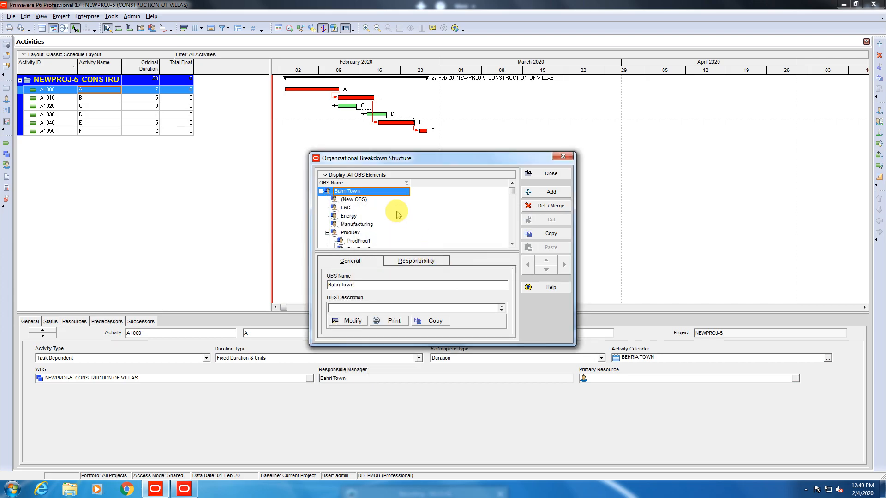
Delete the ProdDev, Corporate and IT elements, merging their assignments into the parent.
right_click(341, 200)
click(329, 232)
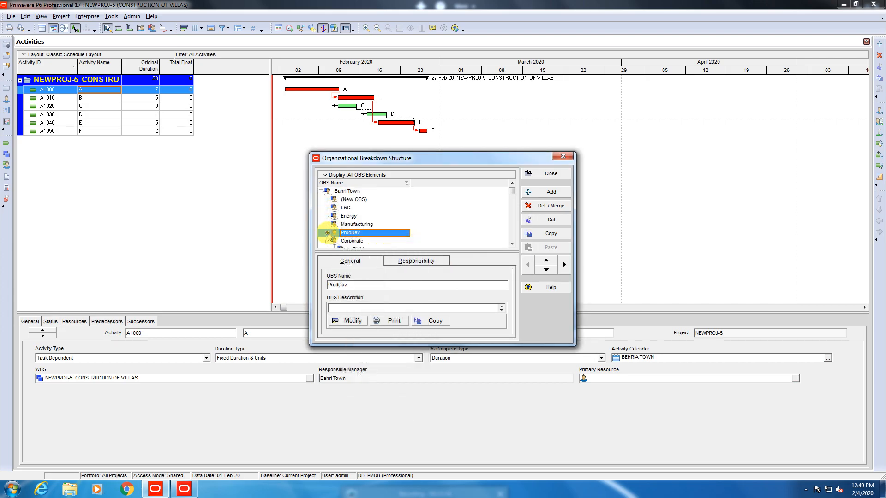
right_click(328, 233)
click(354, 318)
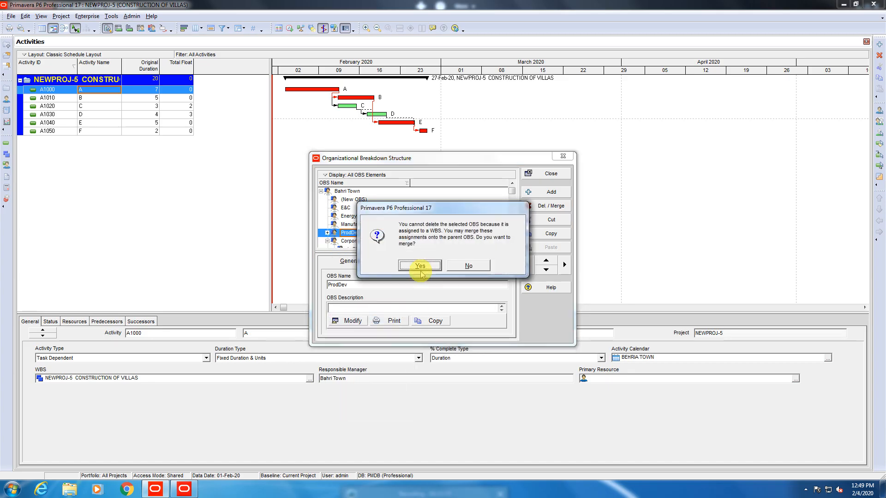
click(421, 271)
right_click(329, 227)
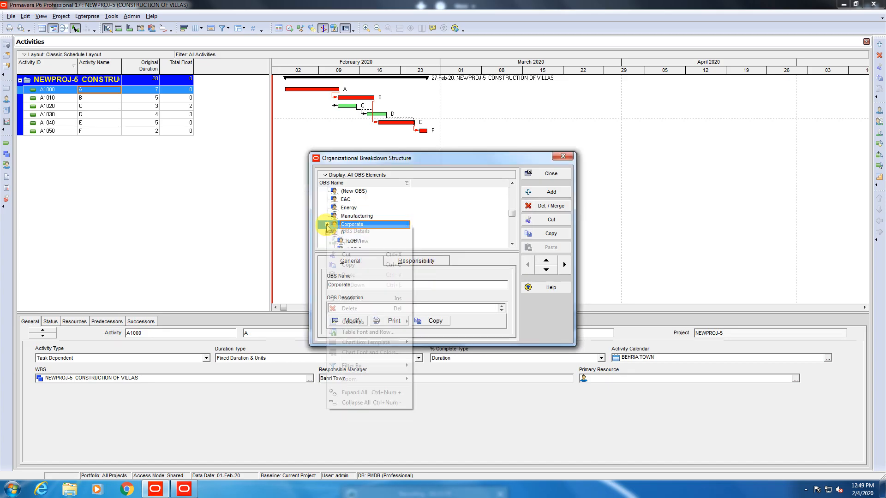
click(351, 311)
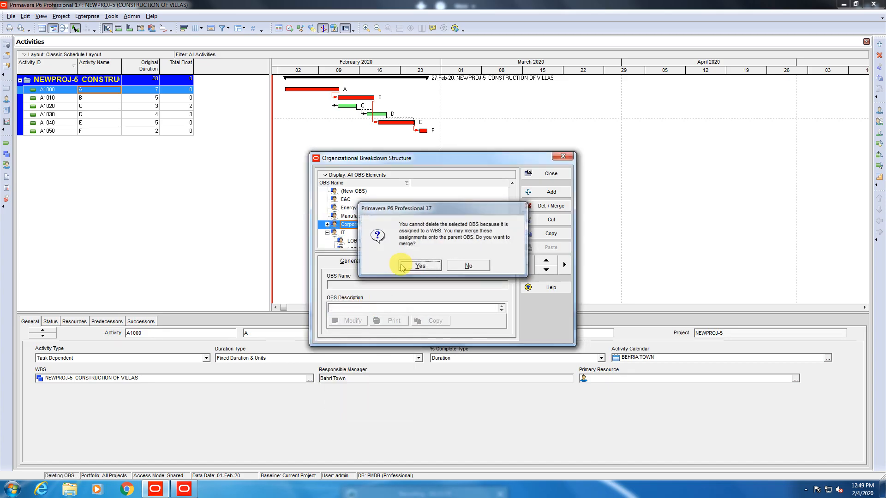
click(418, 266)
right_click(327, 226)
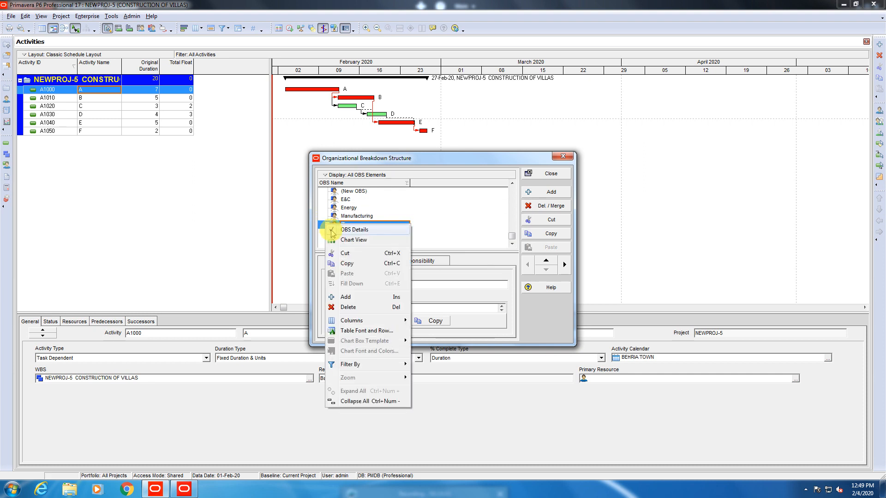
click(352, 309)
click(414, 266)
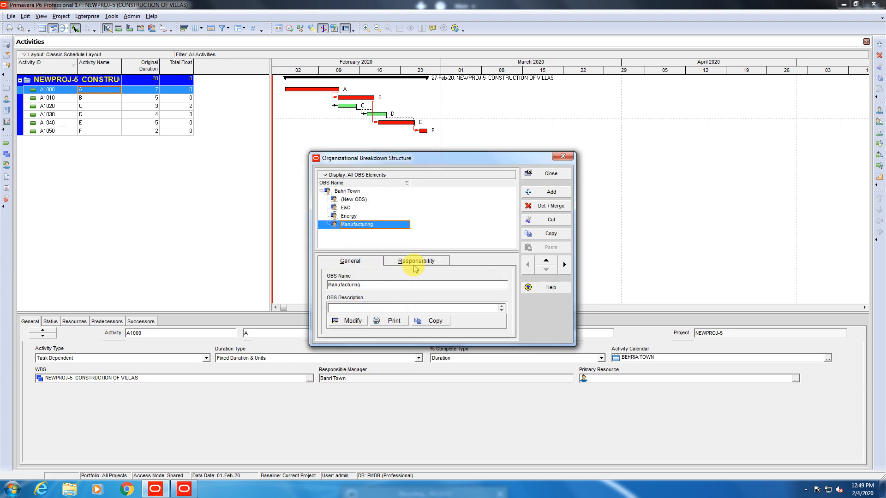
Rename (New OBS) to 'Director' and E&C to 'Finance Manager'.
click(353, 200)
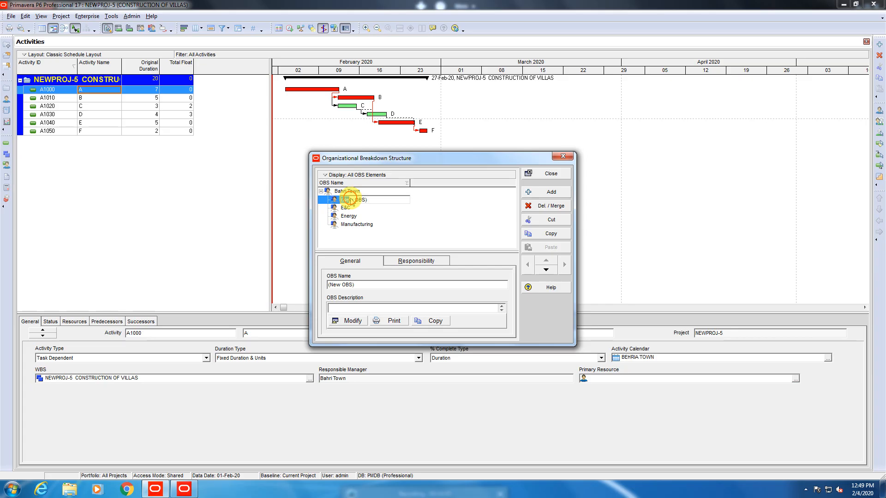
click(354, 200)
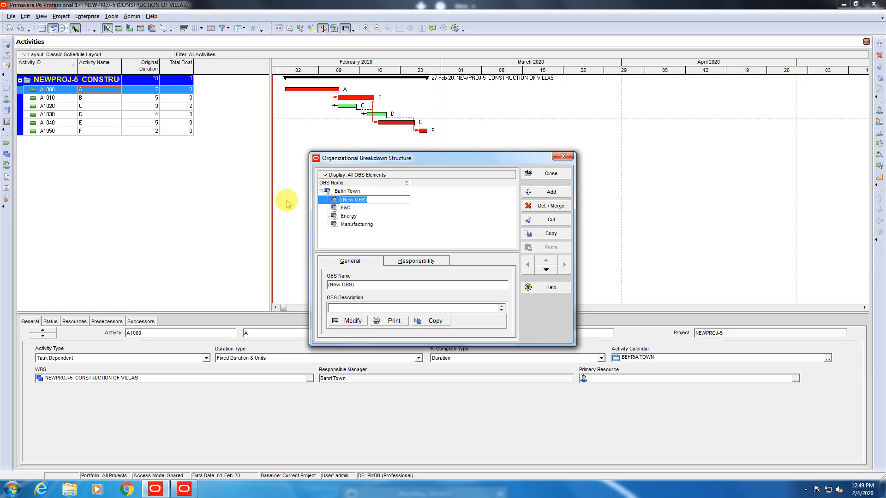
text(Dir)
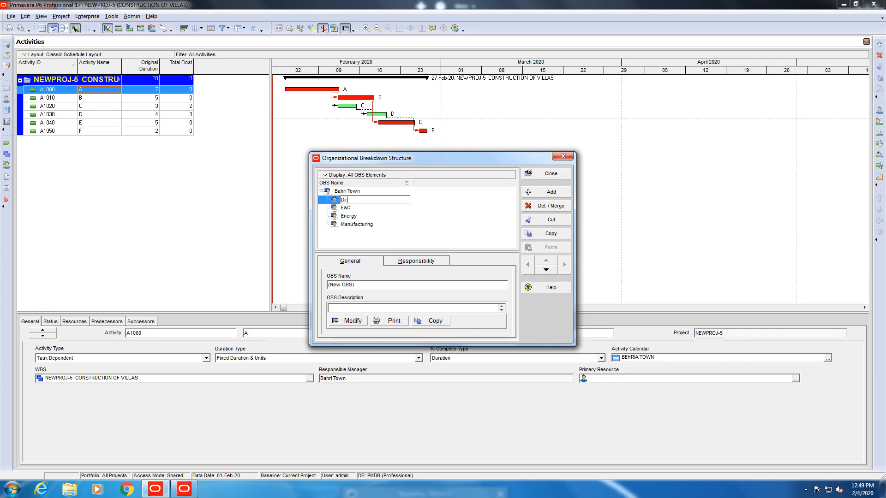
text(ector)
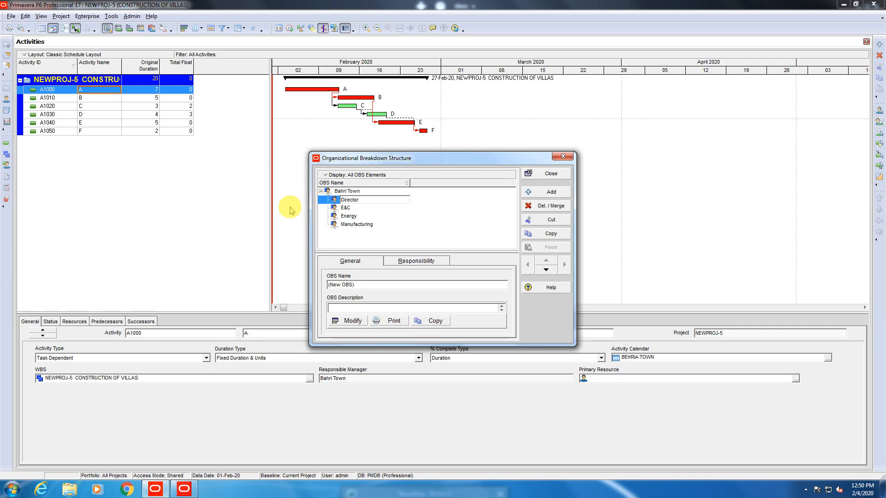
click(346, 209)
click(346, 208)
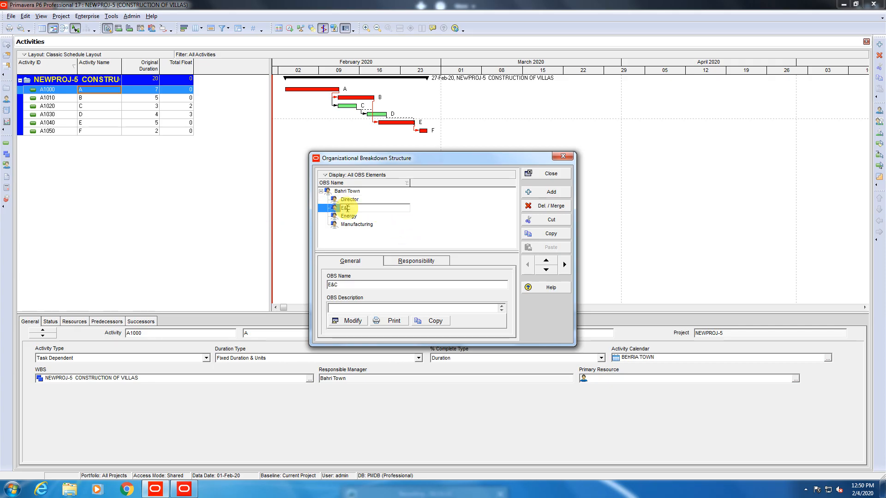
text(Finance Manager)
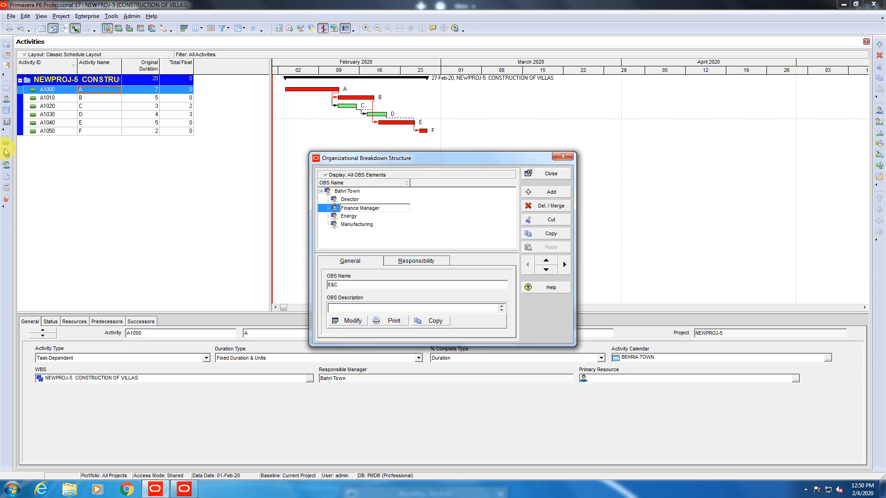
Rename Energy to 'Project Manager' and Manufacturing to 'Marketing Manager'.
click(338, 224)
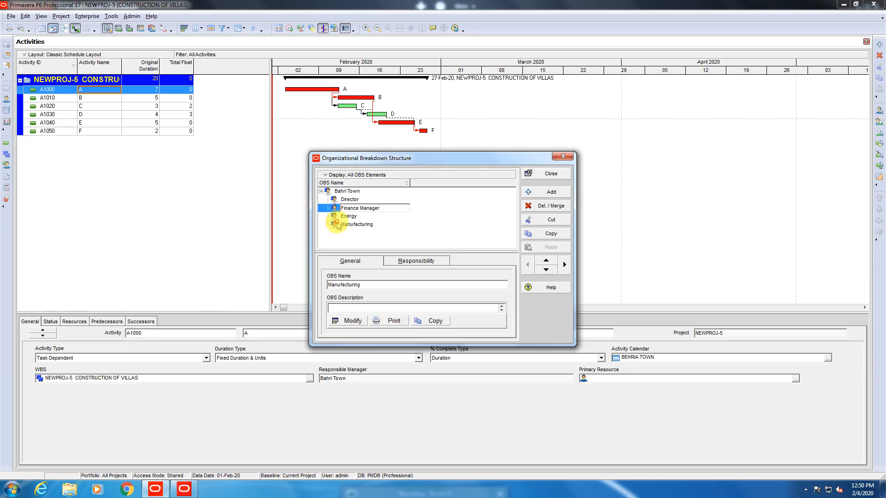
double_click(347, 216)
drag(371, 216, 226, 222)
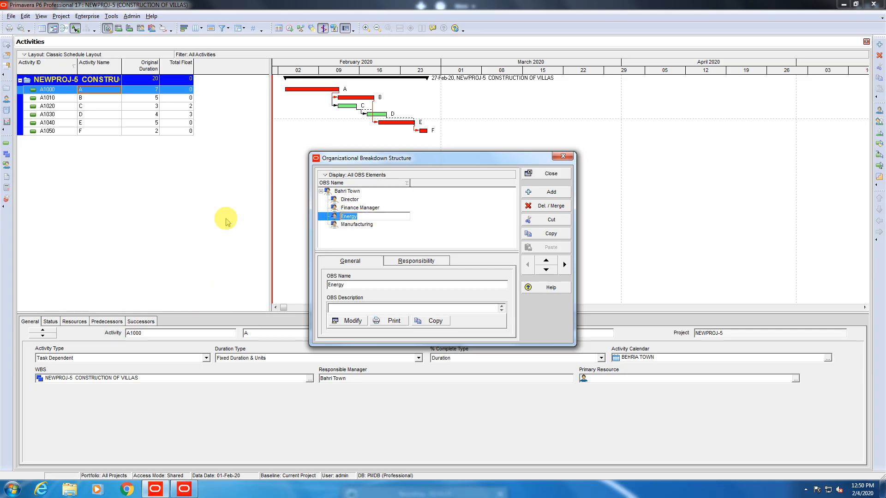
text(Proj)
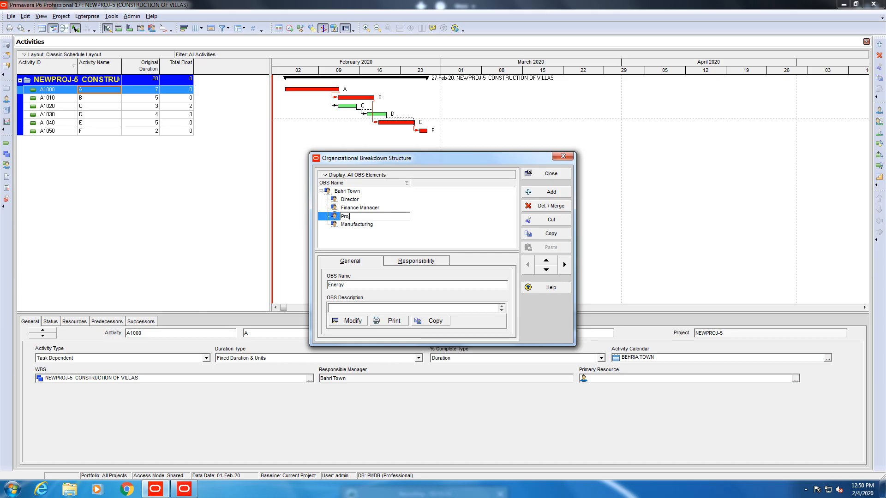
text(ect Manasger)
click(368, 238)
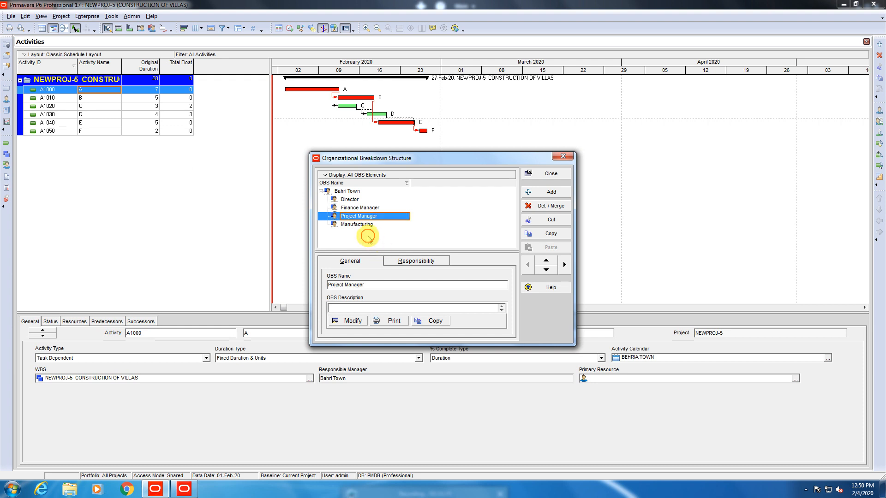
click(355, 224)
click(360, 225)
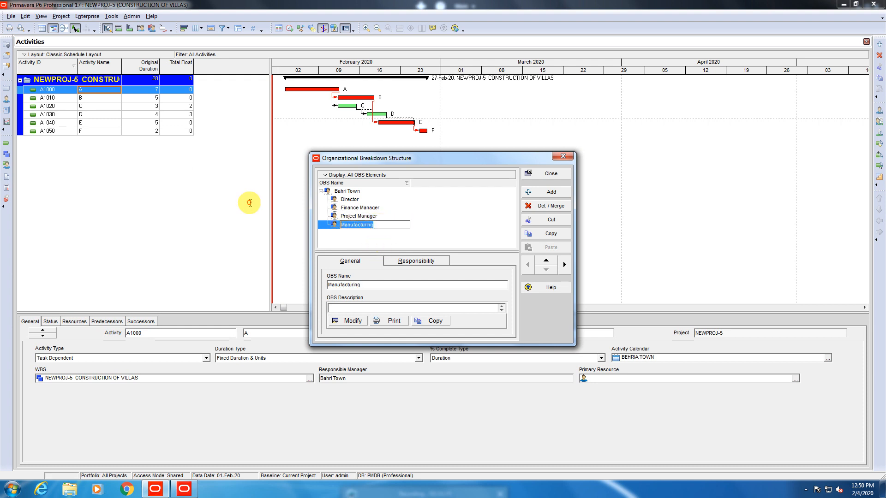
text(Mark)
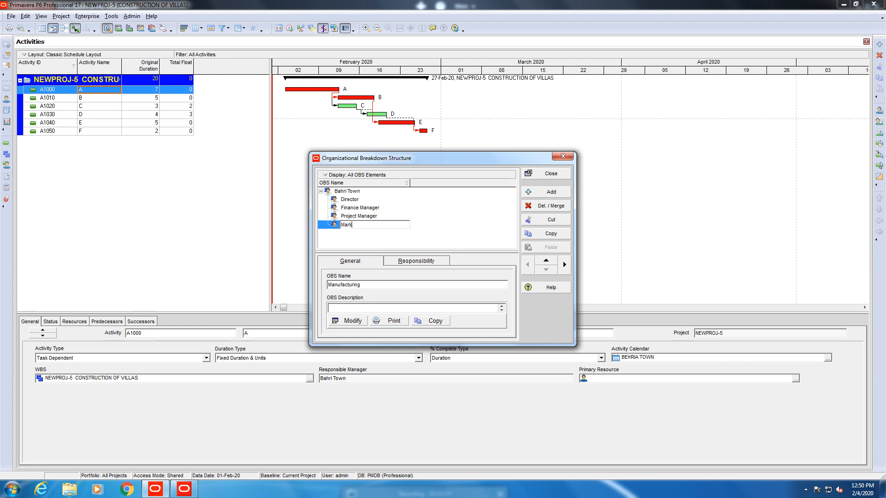
text(eting Manager)
click(332, 231)
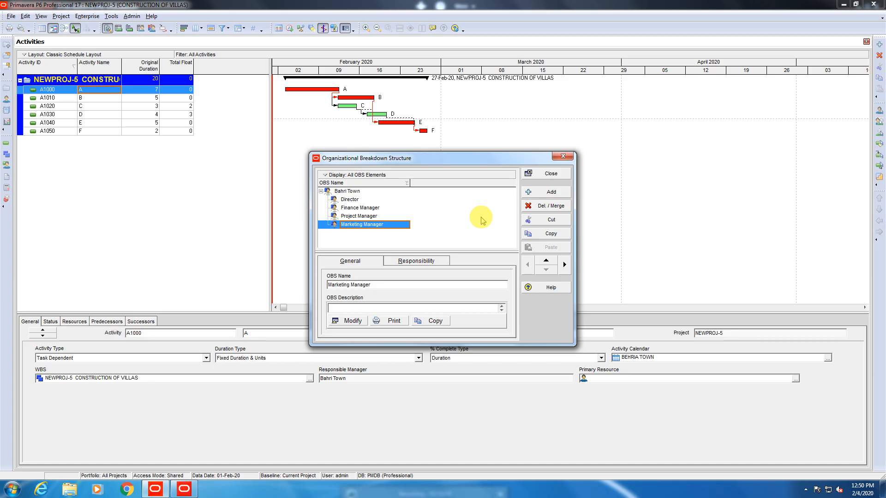
Add an indented OBS element under Finance Manager named 'HR Manager'.
click(337, 200)
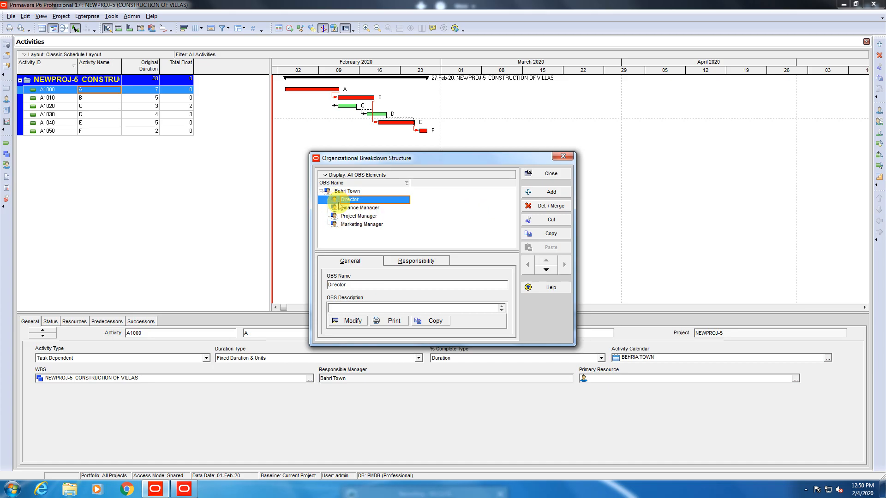
click(350, 209)
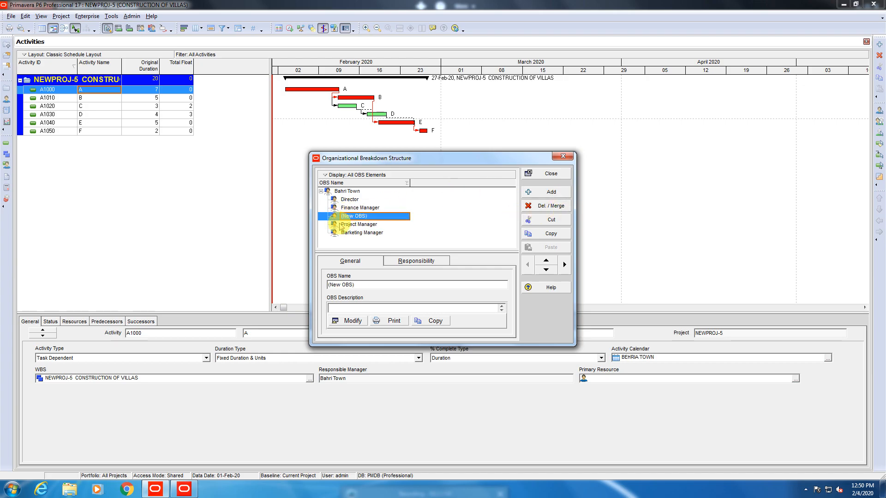
click(564, 264)
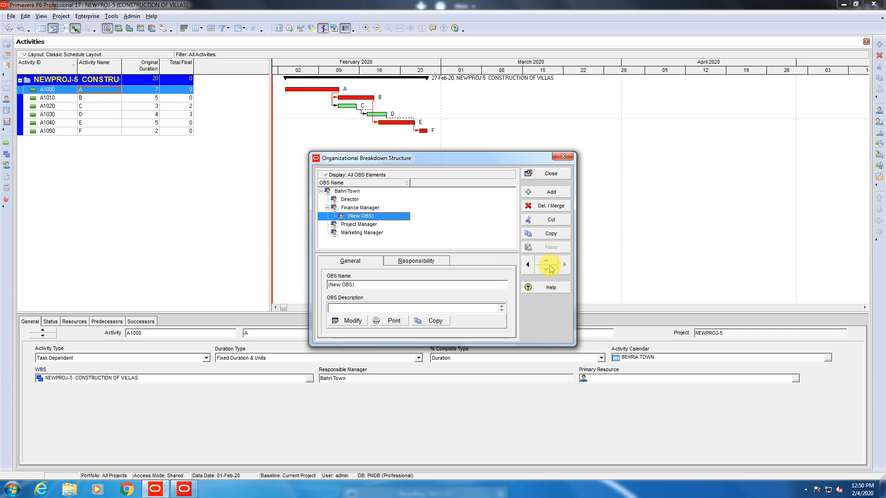
click(376, 216)
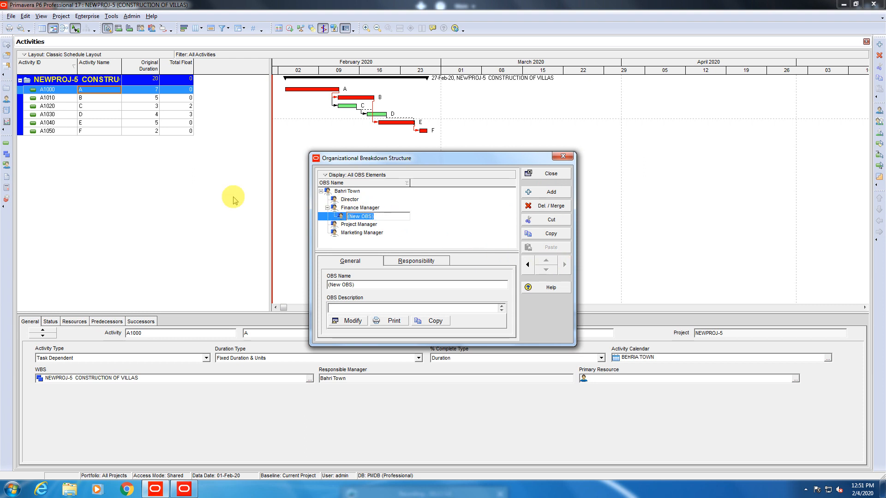
text(H)
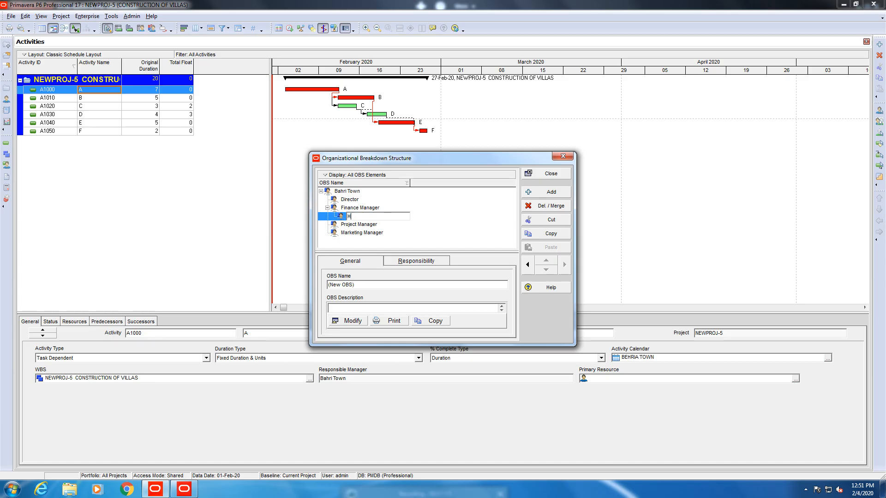
text(R Manager)
click(359, 225)
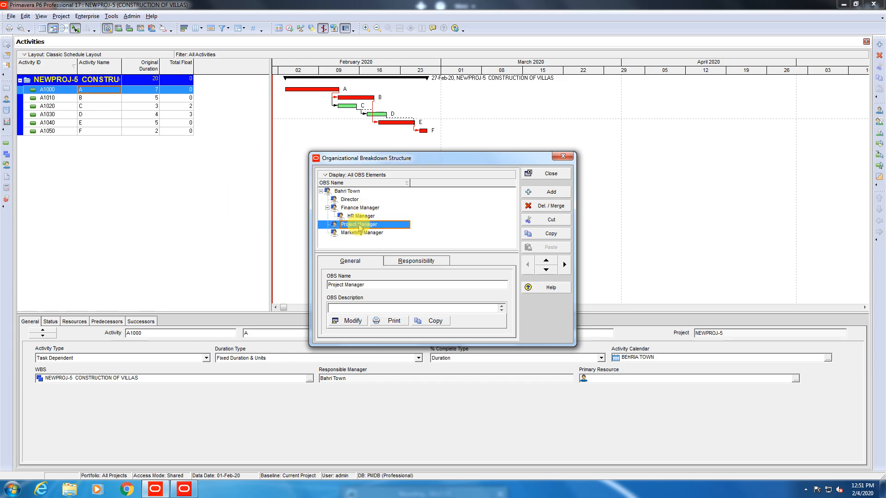
Add 'Account Manager' below HR Manager under Finance Manager.
click(359, 216)
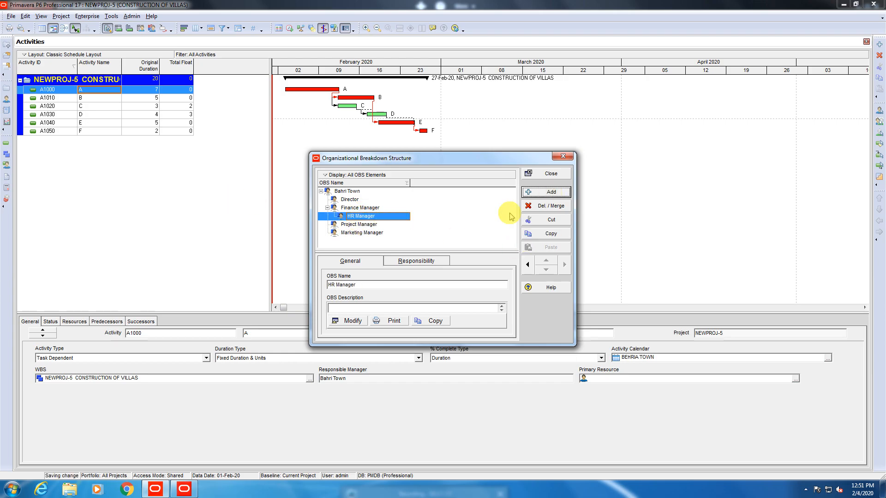
click(383, 225)
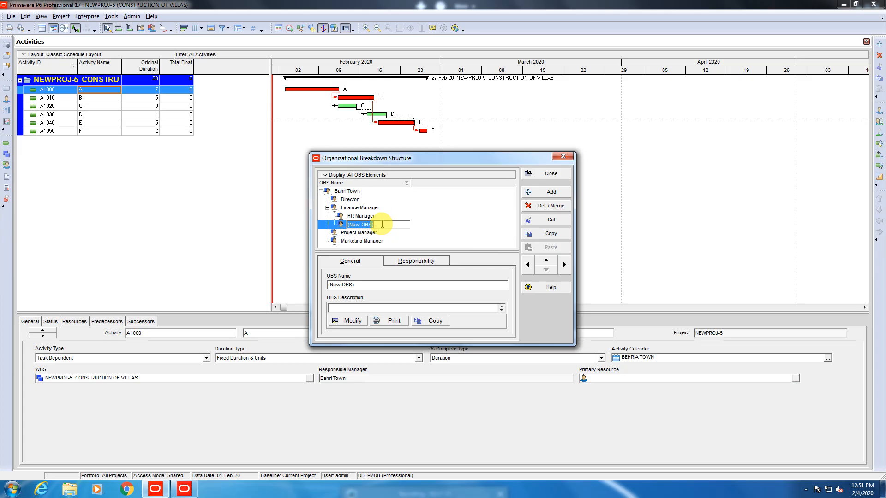
text(Accou)
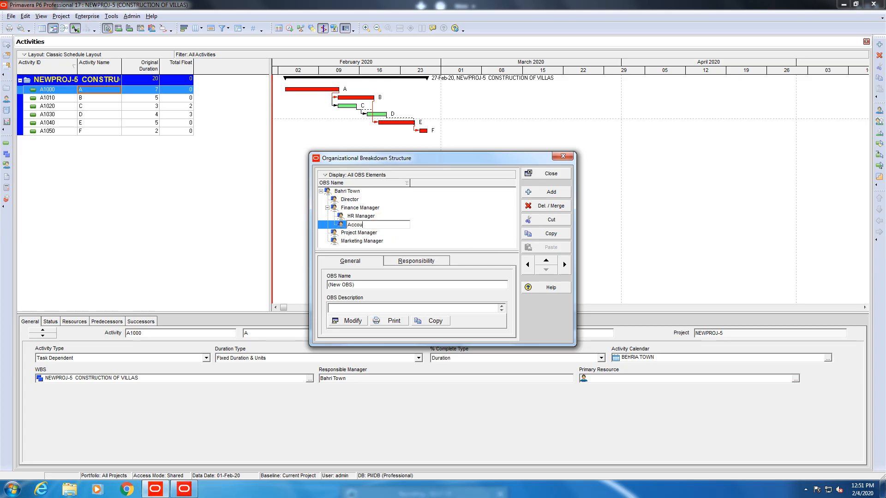
text(nt Manager)
key(Return)
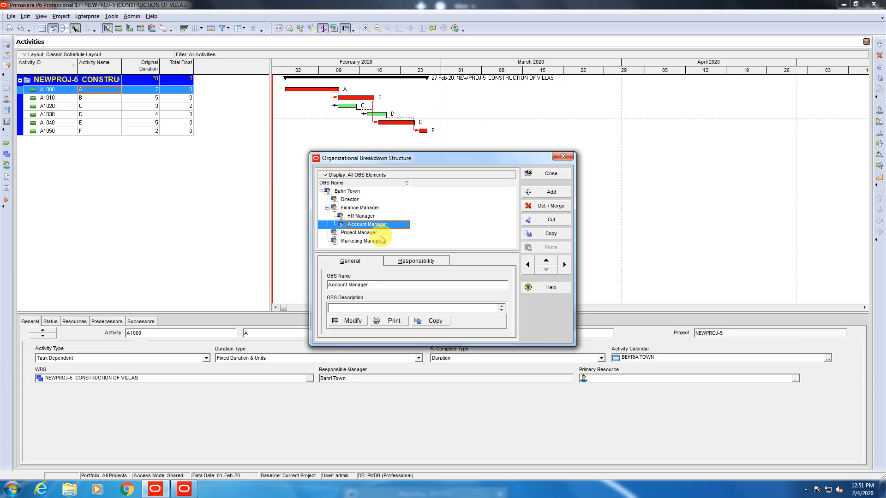
click(348, 232)
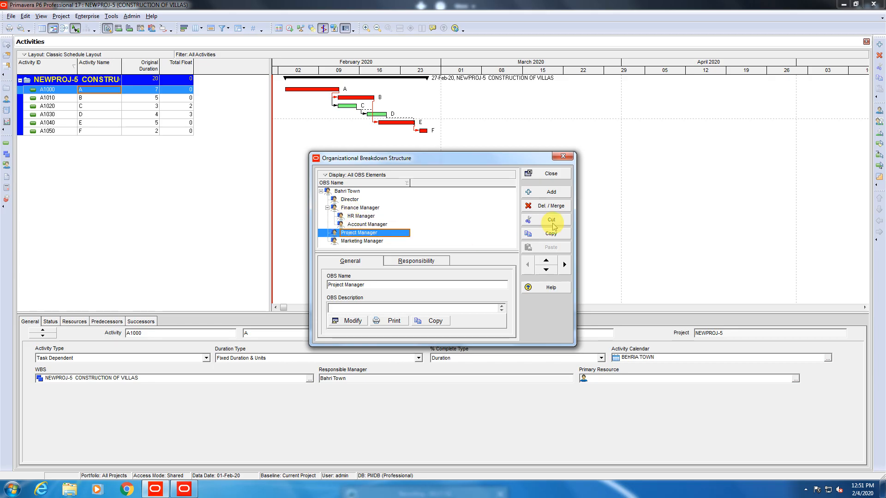
Add an indented child under Project Manager named 'Construction Manager'.
click(555, 196)
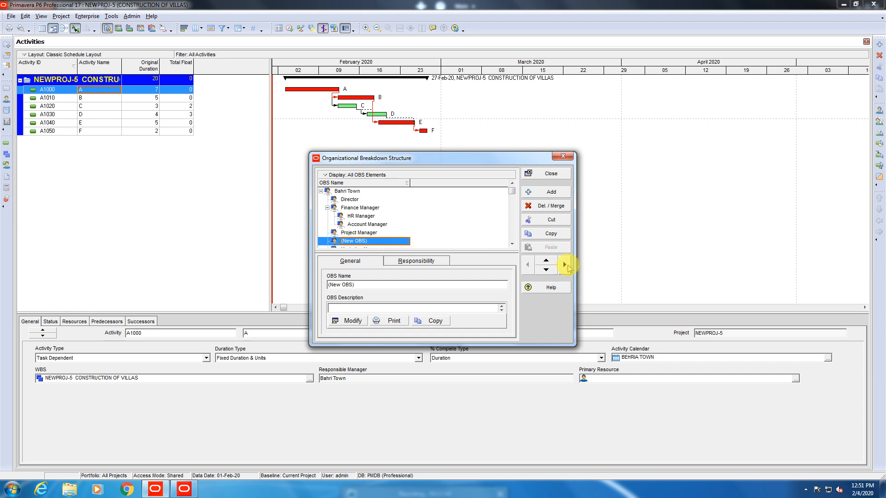
click(565, 265)
click(364, 241)
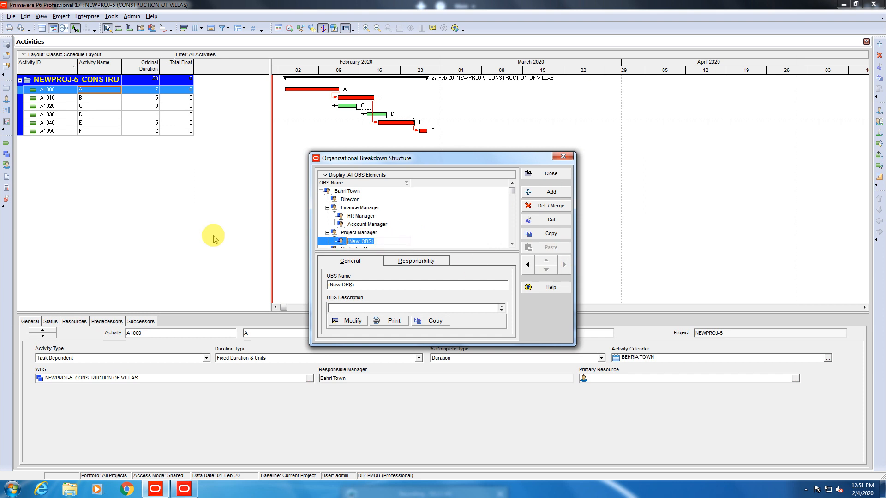
text(Cons)
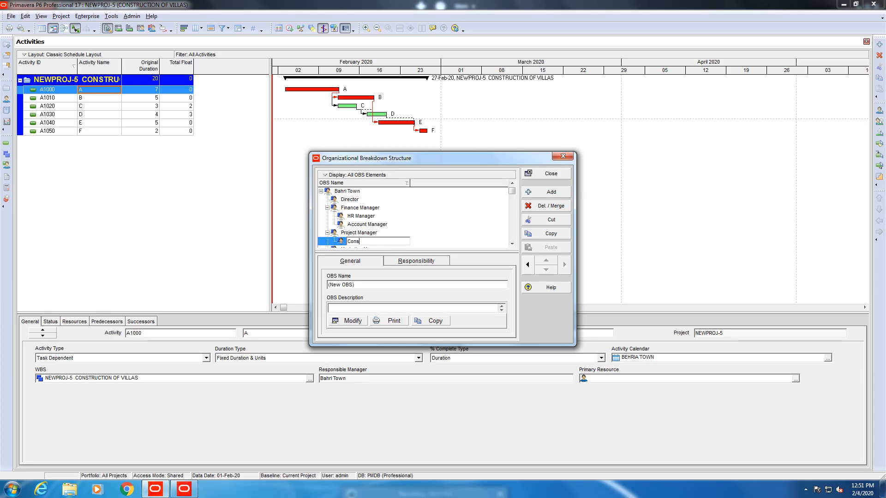
text(truction Manager)
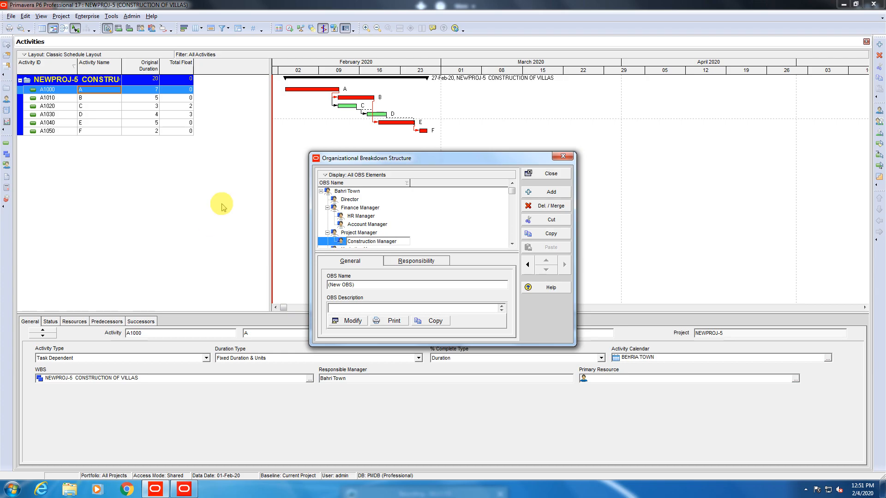
click(449, 248)
Add another child under Project Manager named 'Resources Manager'.
scroll(446, 244, down, 1)
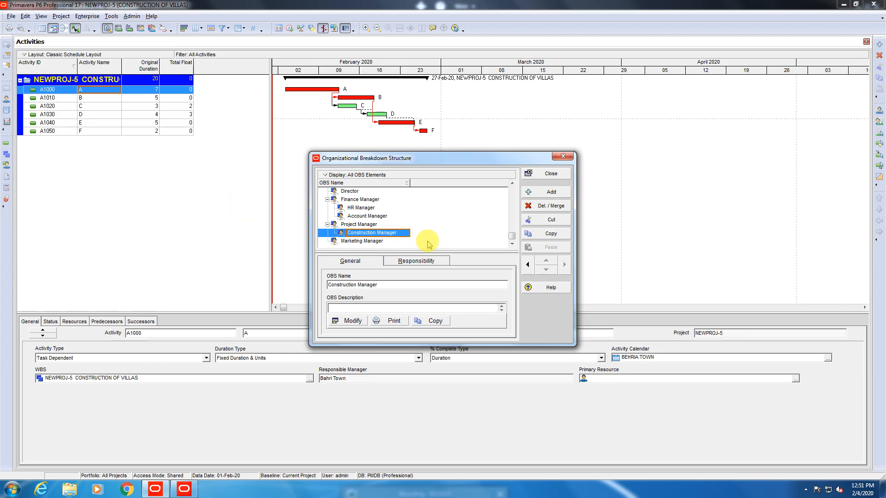
click(554, 191)
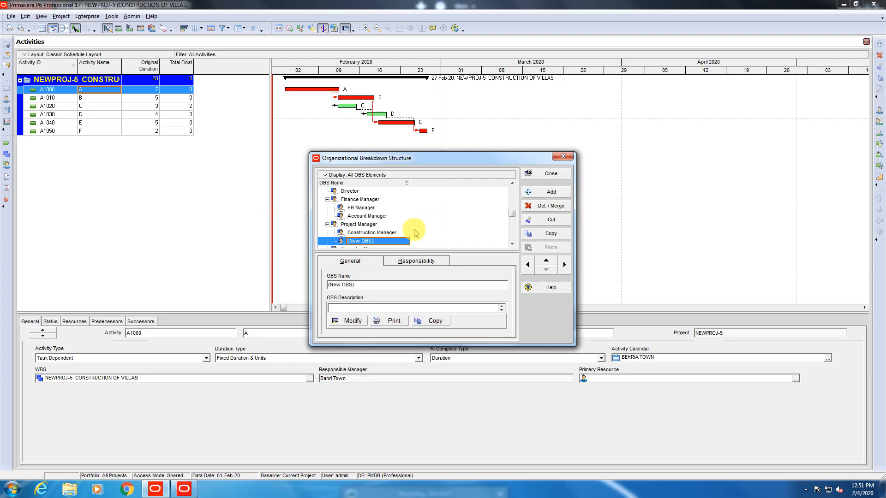
click(386, 241)
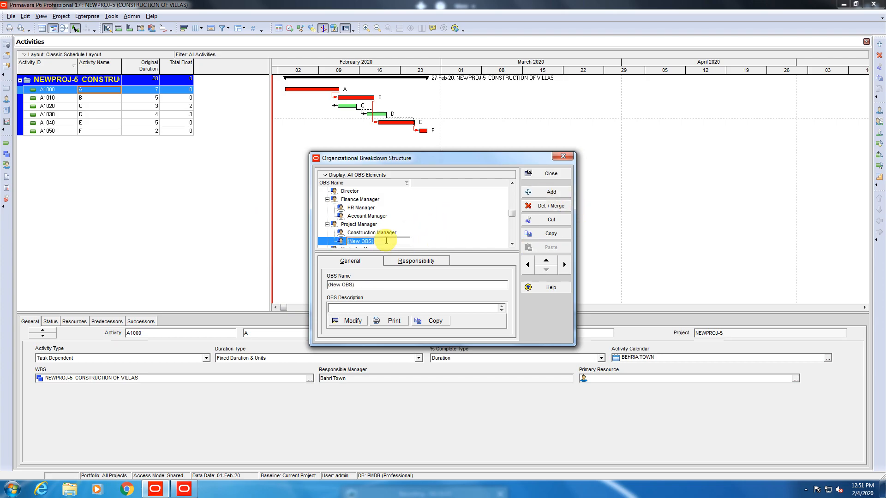
text(Reso)
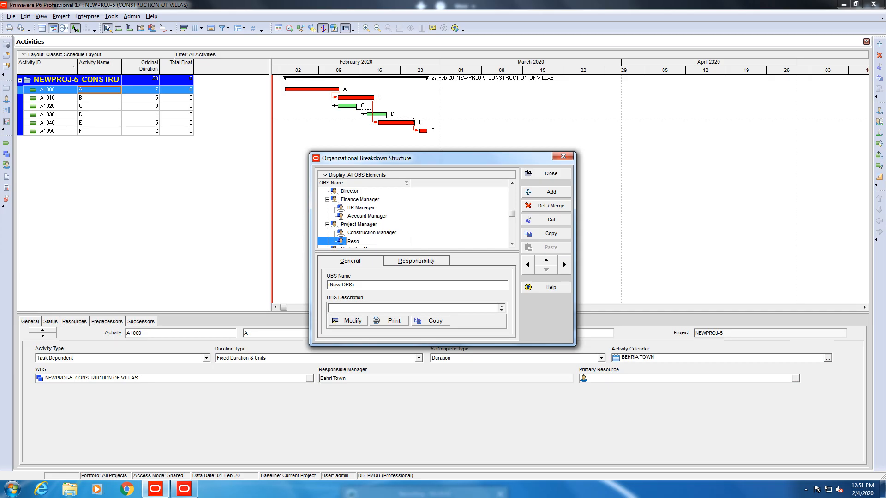
text(urce Manager)
click(369, 242)
text(s)
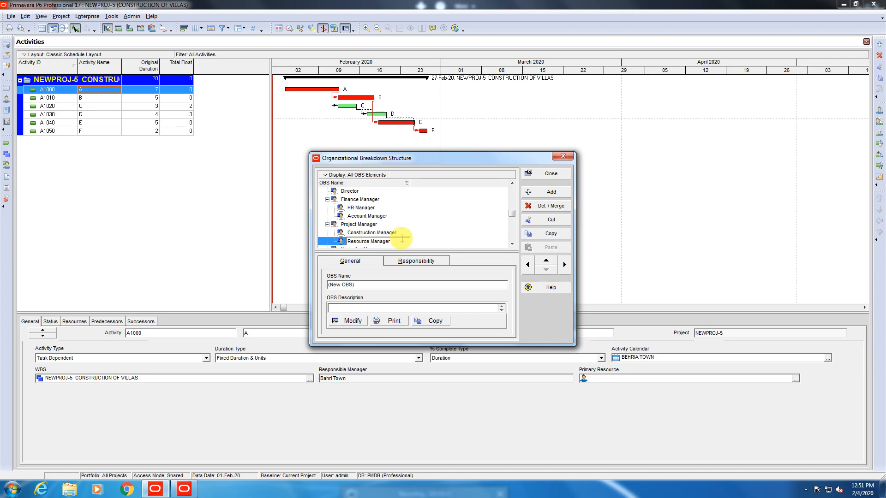
click(430, 236)
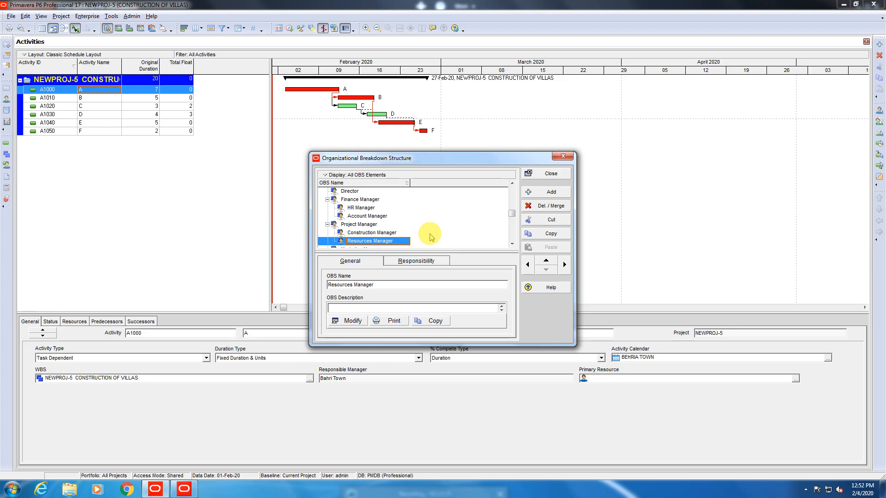
click(379, 233)
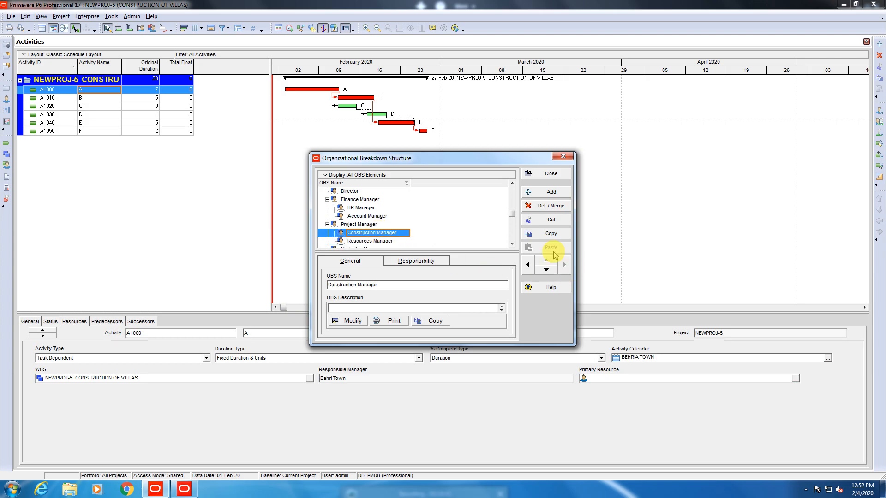
click(547, 194)
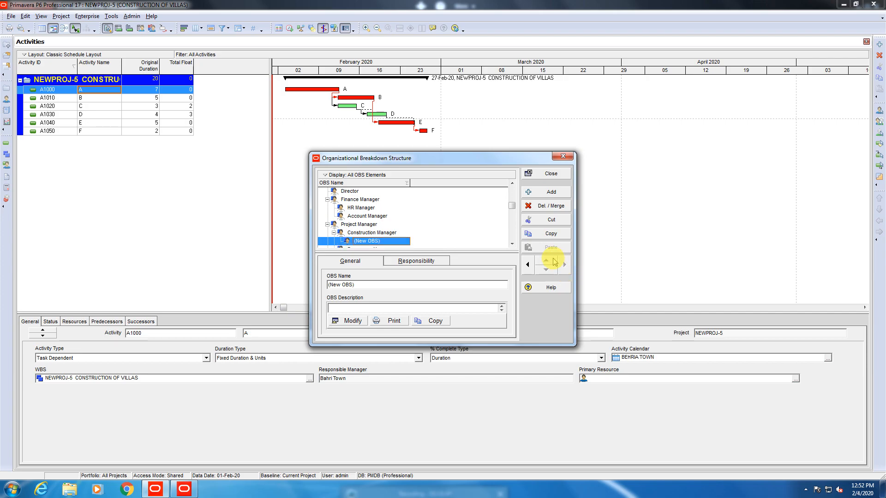
click(383, 240)
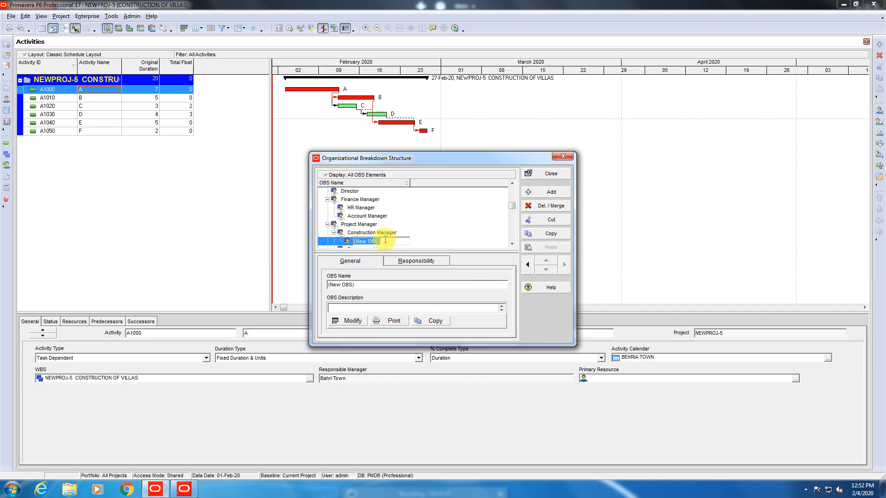
text(civ)
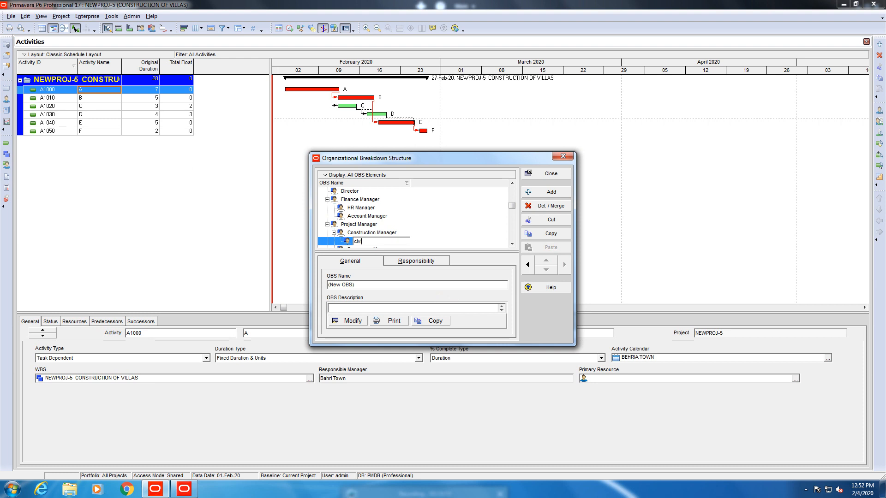
key(BackSpace)
key(BackSpace)
key(BackSpace)
key(BackSpace)
text(Civi)
key(BackSpace)
key(BackSpace)
key(BackSpace)
key(BackSpace)
key(BackSpace)
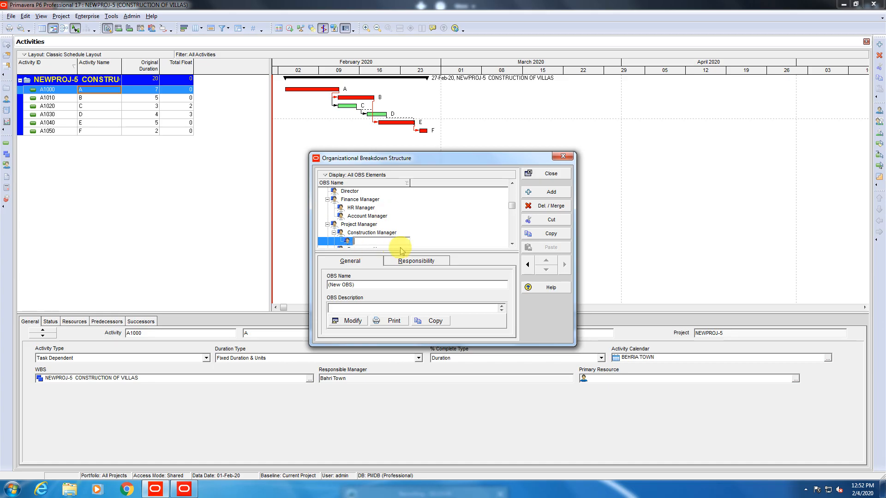
click(417, 230)
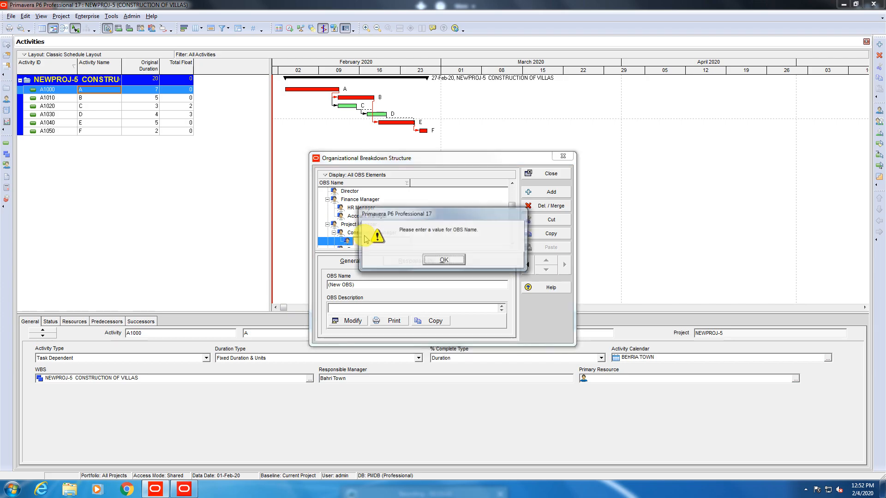
click(442, 260)
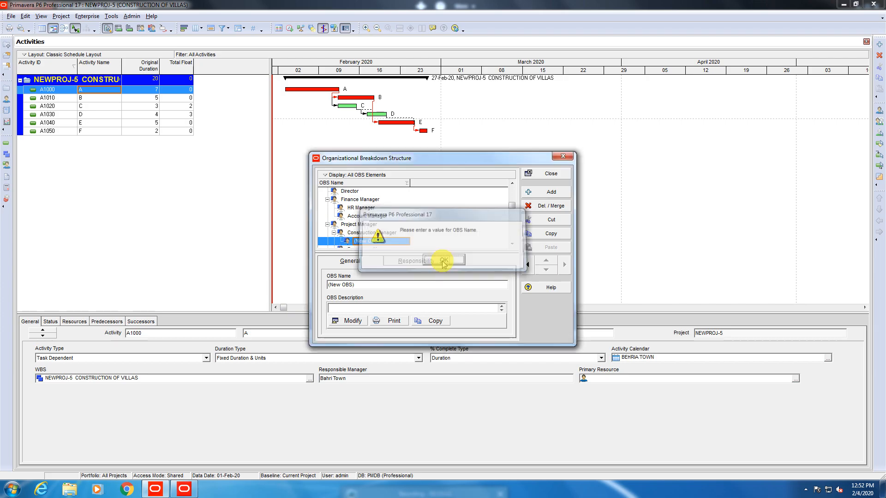
click(556, 208)
click(401, 257)
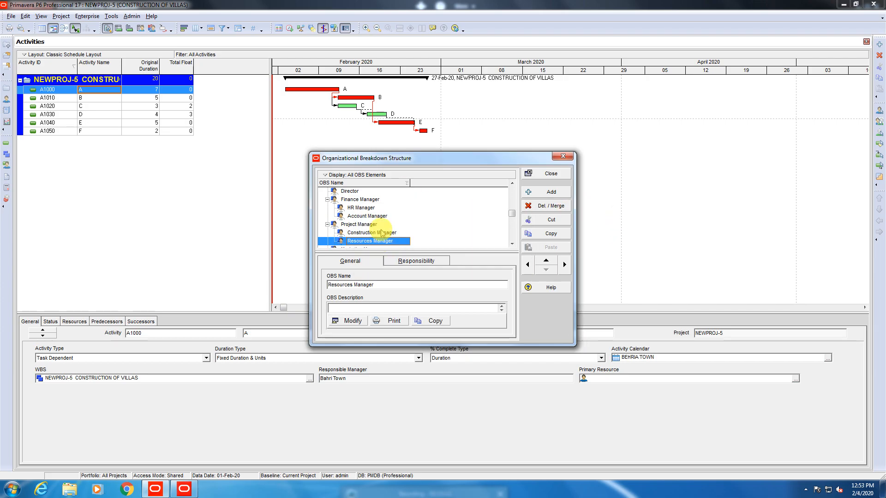
click(382, 233)
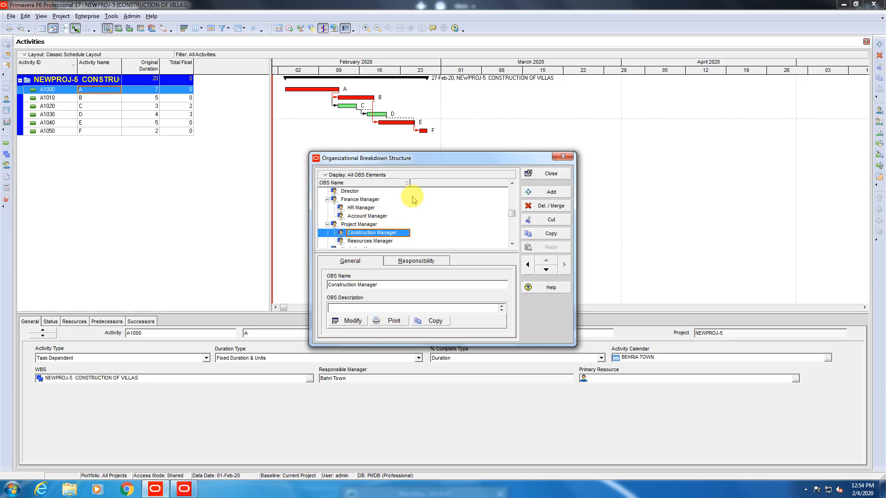
Close the OBS, review A1000's Responsible Manager (Bahri Town) and Primary Resource, then select A1050.
click(543, 180)
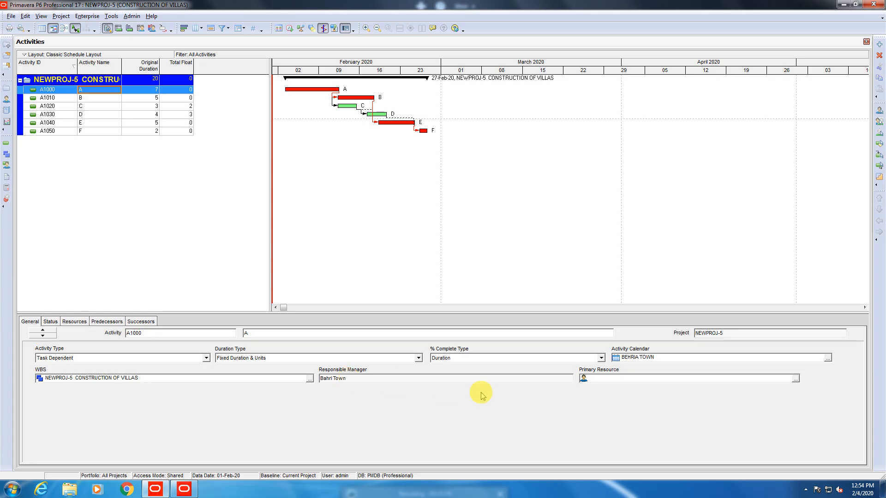
click(571, 378)
drag(572, 379, 299, 378)
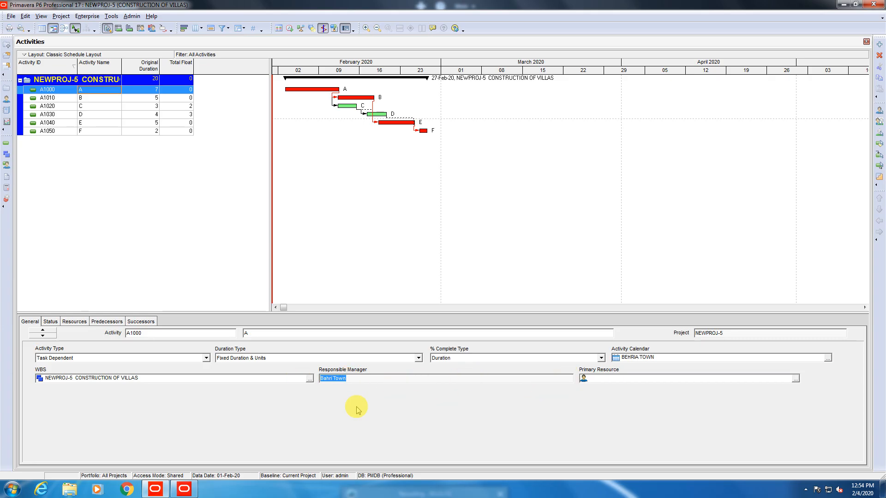
click(648, 379)
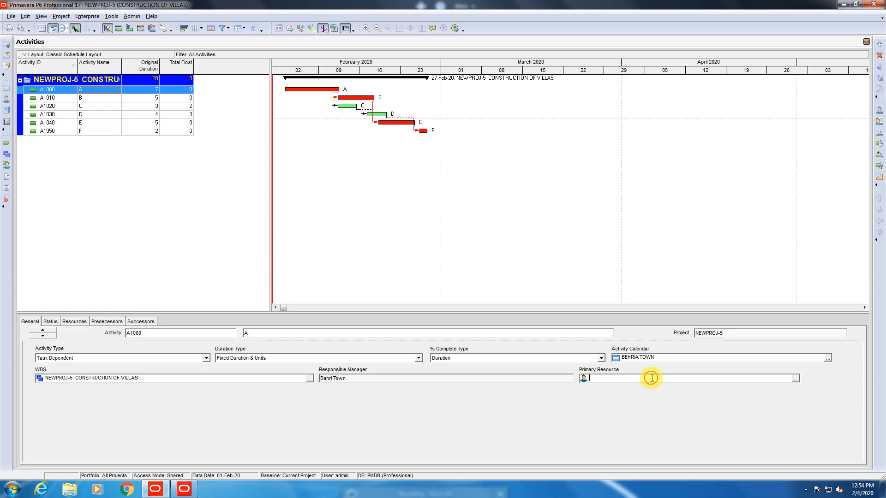
click(796, 378)
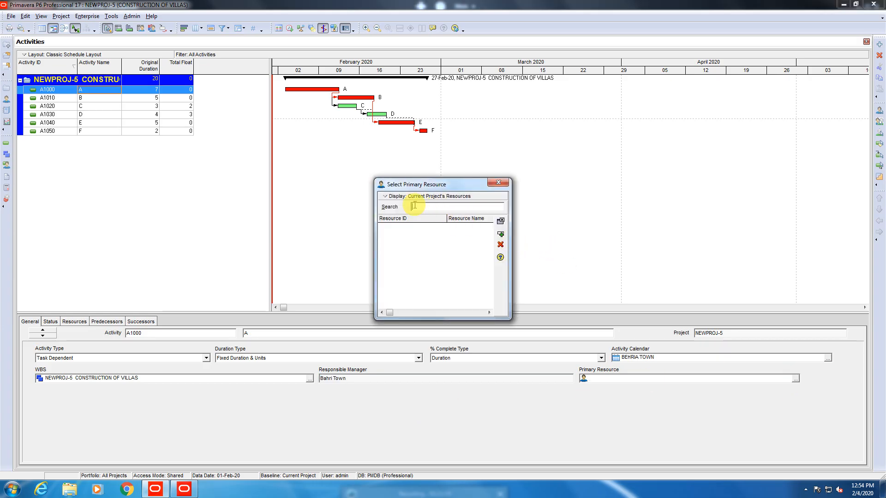
click(492, 184)
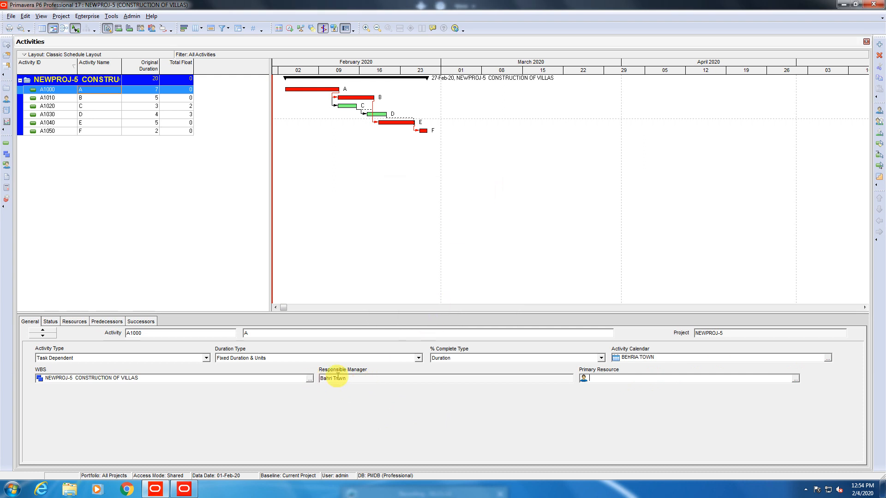
drag(348, 379, 310, 378)
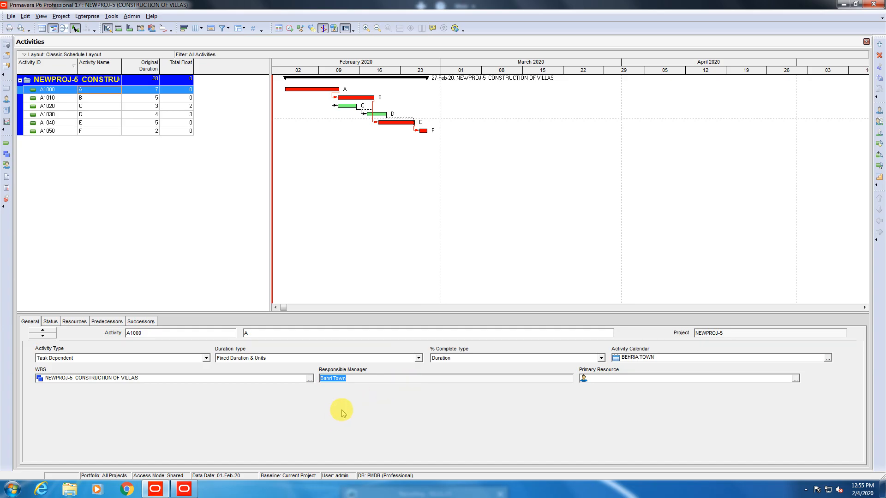
click(358, 379)
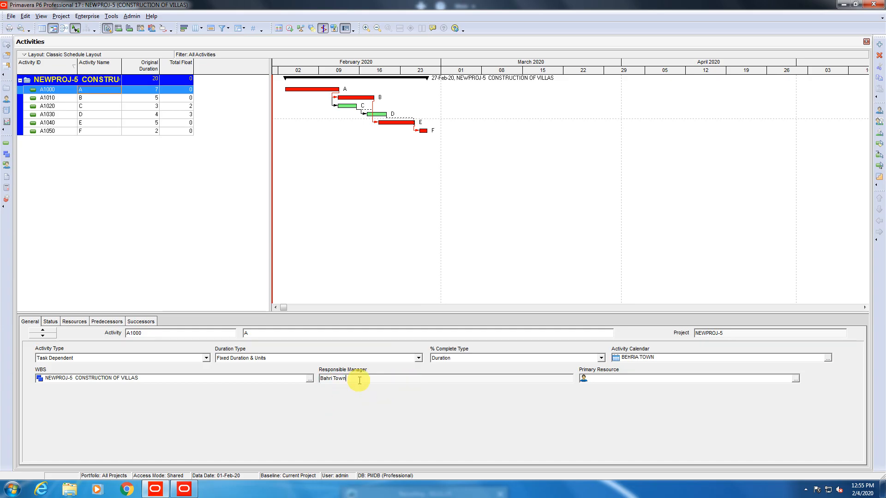
click(92, 131)
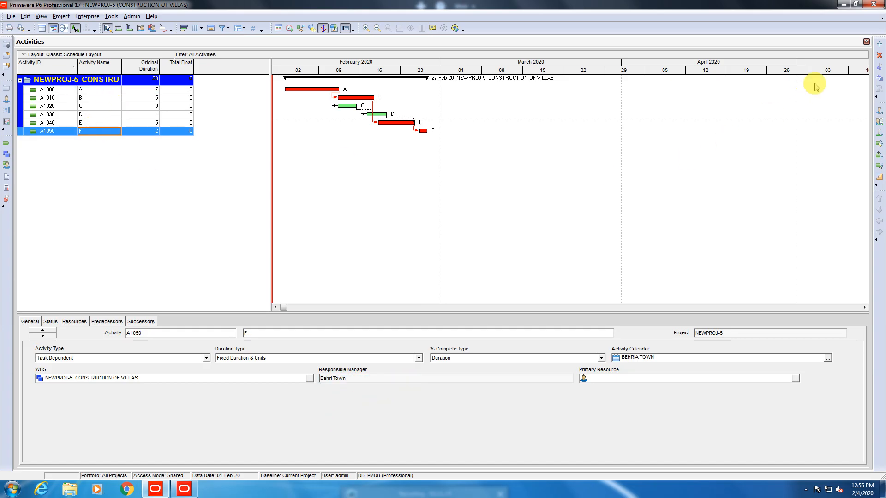
Insert new activity A1060 with the Activities toolbar's Add (+) button.
click(879, 45)
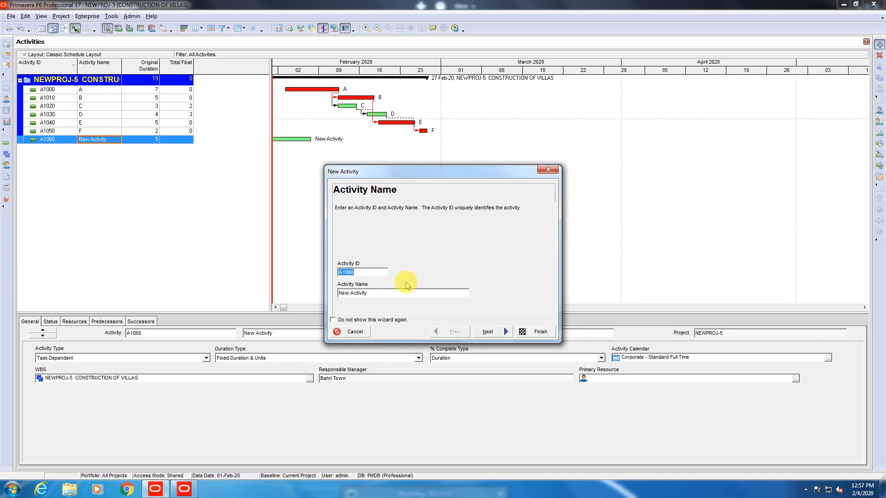
Step through the name, WBS, type and resources pages, then cancel new activity A1060.
click(399, 292)
drag(399, 292, 313, 286)
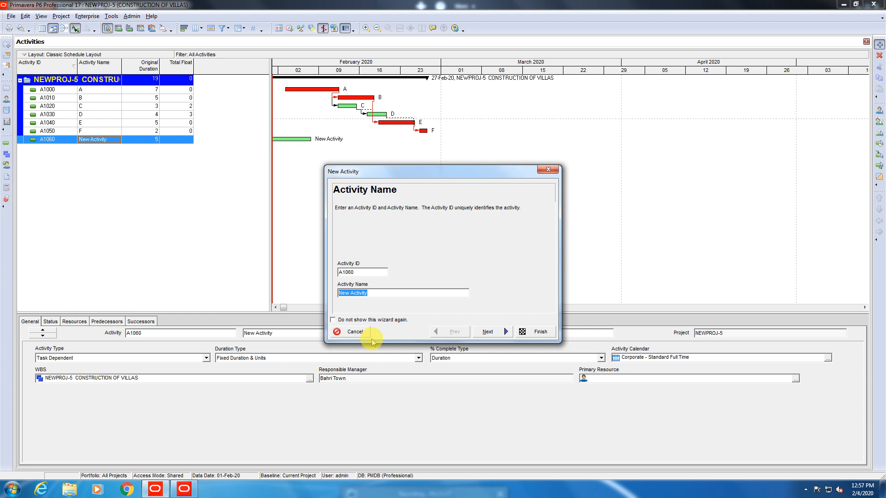
click(401, 294)
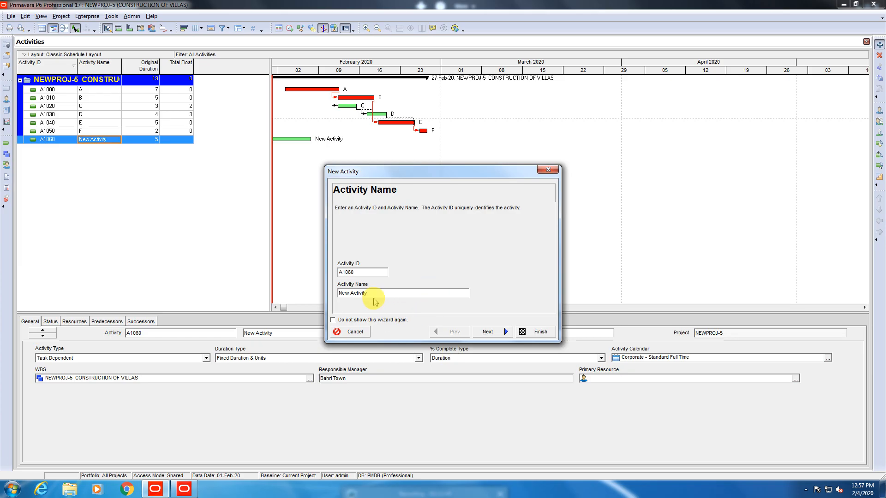
click(488, 332)
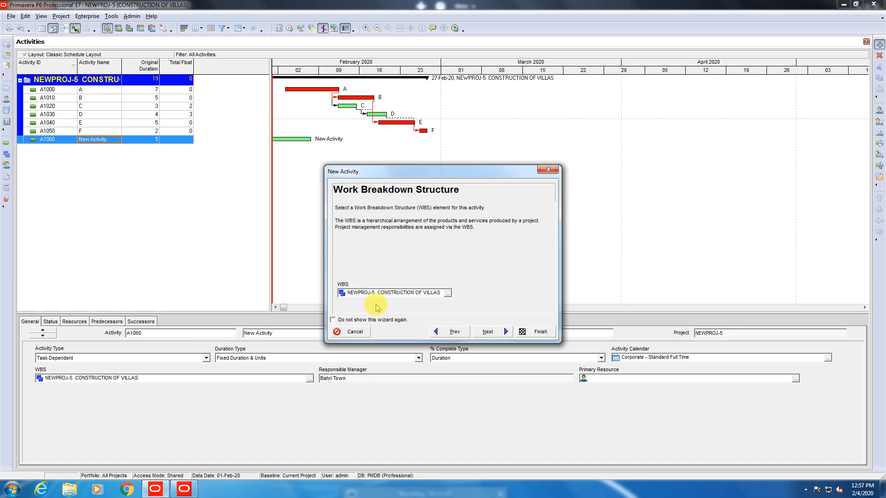
click(488, 332)
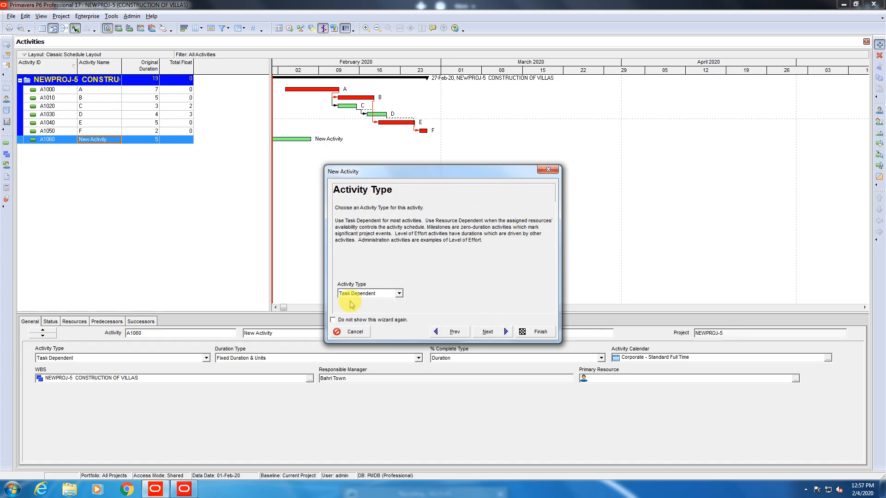
click(488, 332)
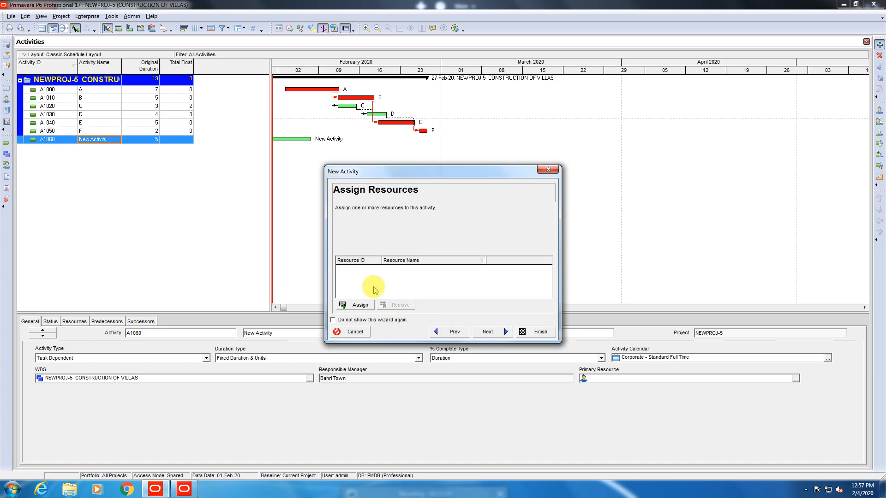
click(549, 171)
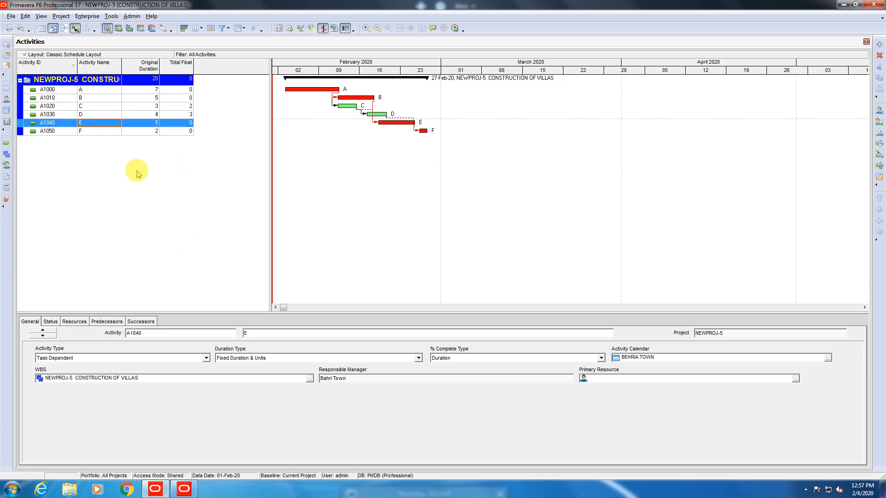
Close all currently open projects.
click(11, 17)
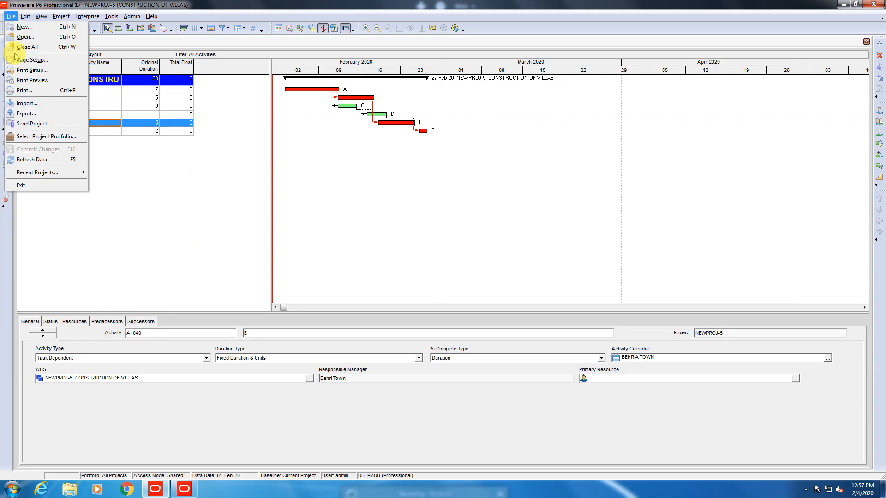
click(27, 47)
click(410, 259)
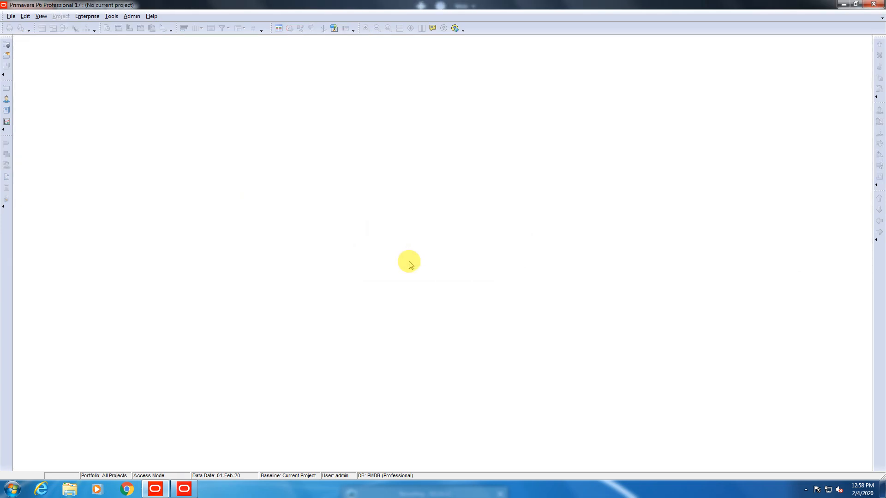
Start a new project and assign it to the ZOO EPS node.
click(10, 17)
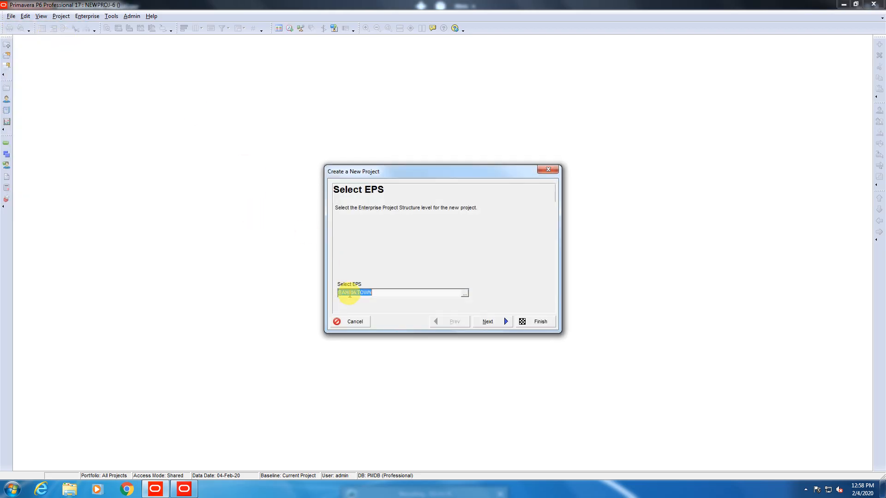
click(465, 293)
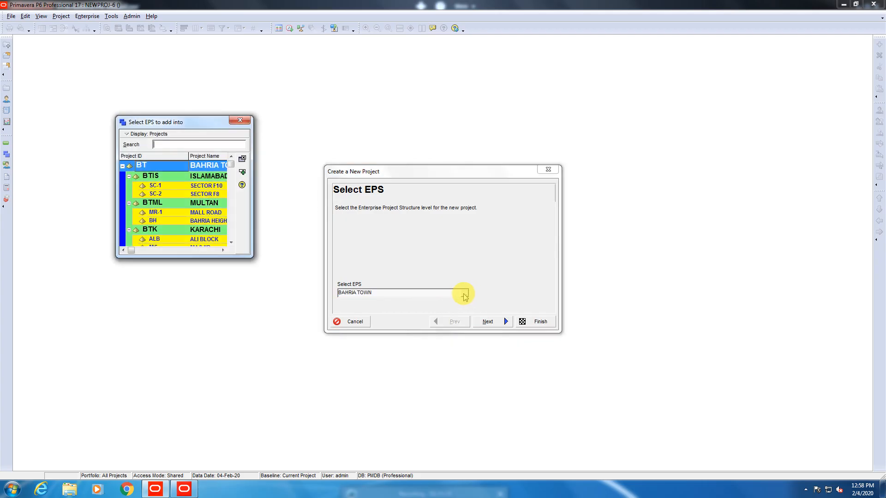
drag(252, 256, 322, 332)
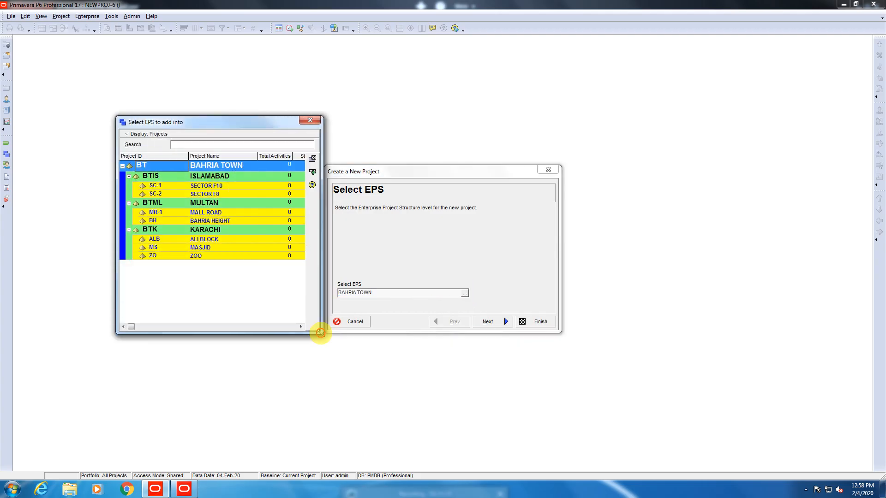
click(216, 243)
click(244, 257)
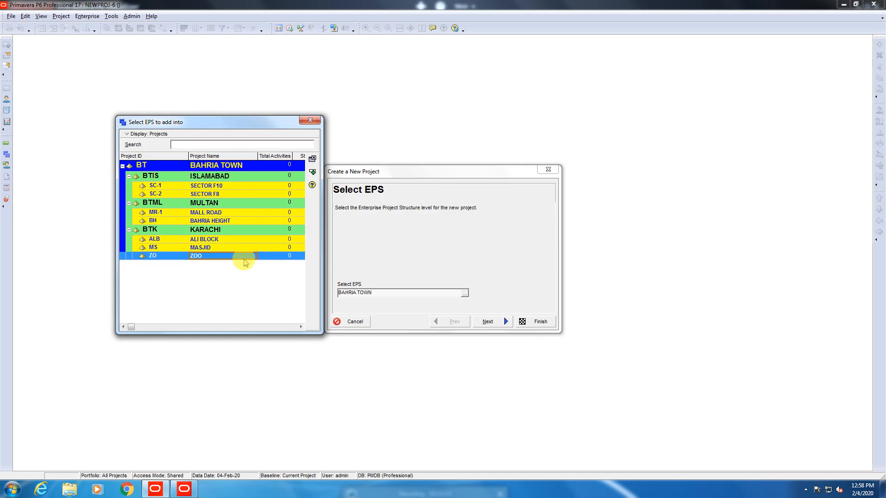
click(312, 173)
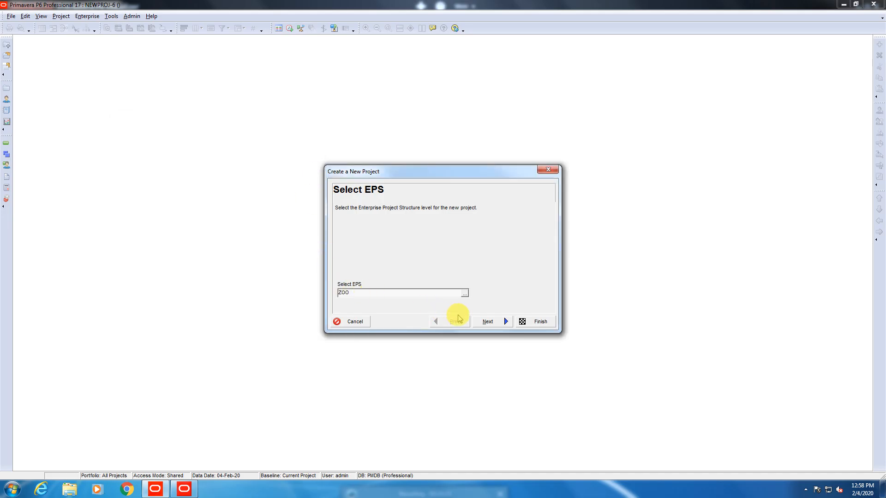
click(488, 322)
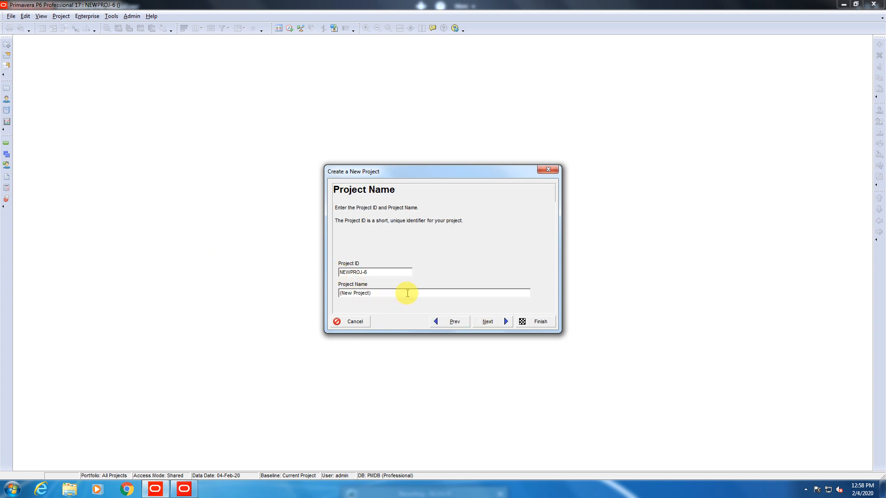
Rename '(New Project)' to 'Construction' and accept the 04-Feb-20 planned start date.
drag(407, 296, 188, 287)
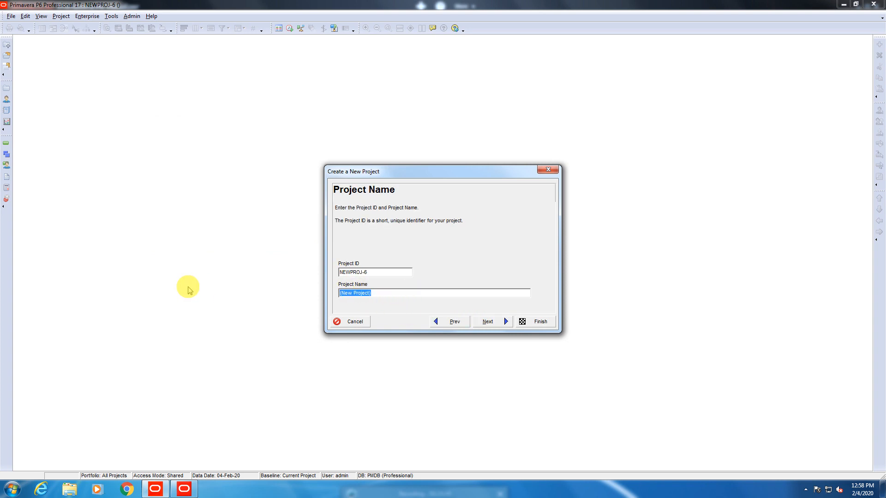
text(Constr)
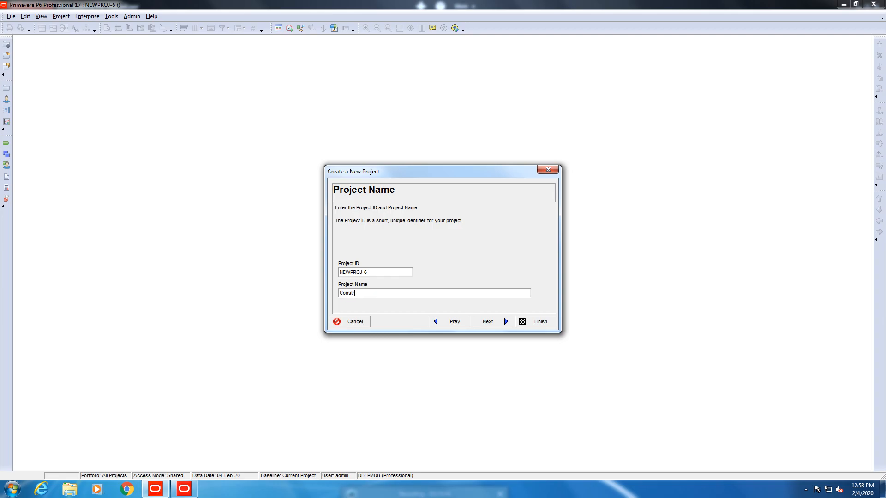
text(uction)
click(496, 326)
click(497, 326)
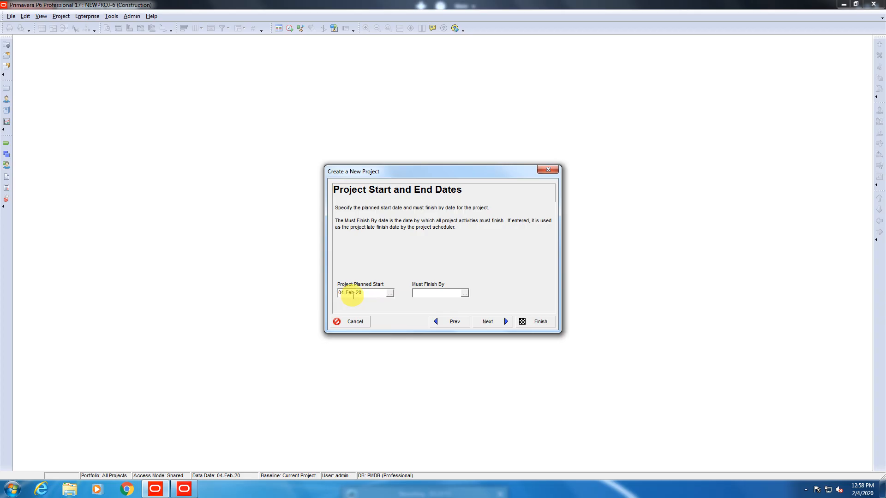
click(485, 323)
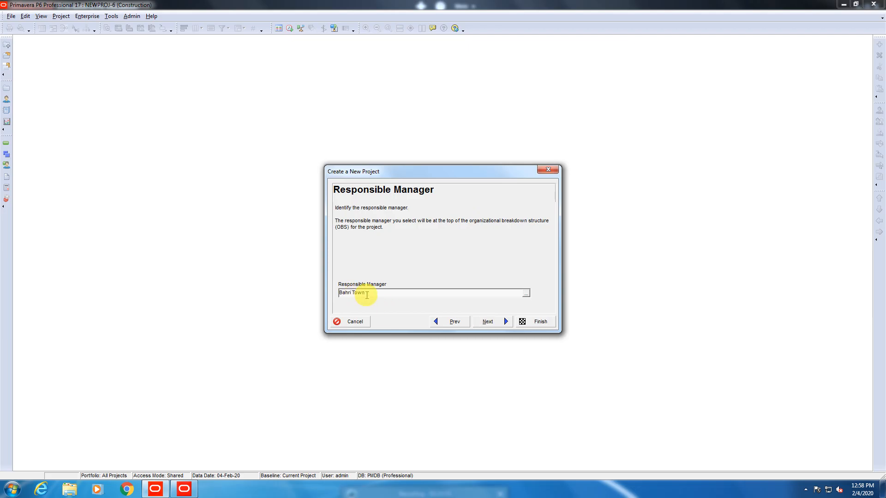
Assign Project Manager from the OBS as the project's responsible manager.
click(526, 294)
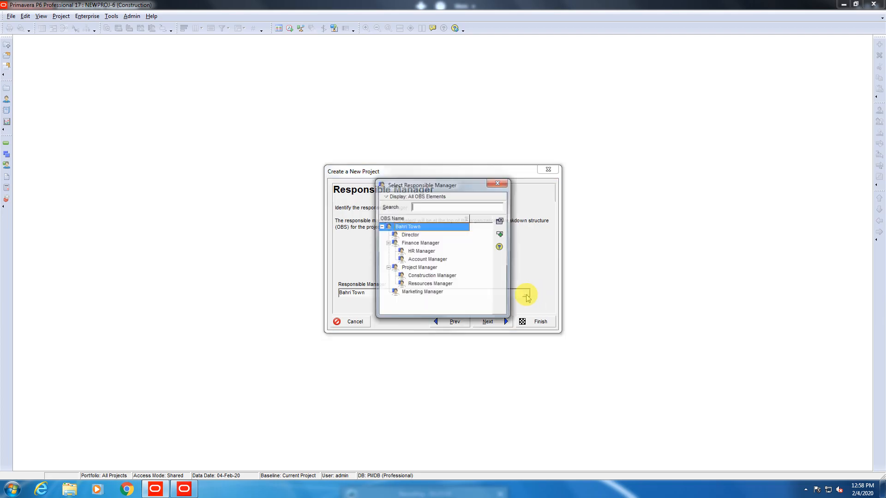
click(410, 243)
click(412, 270)
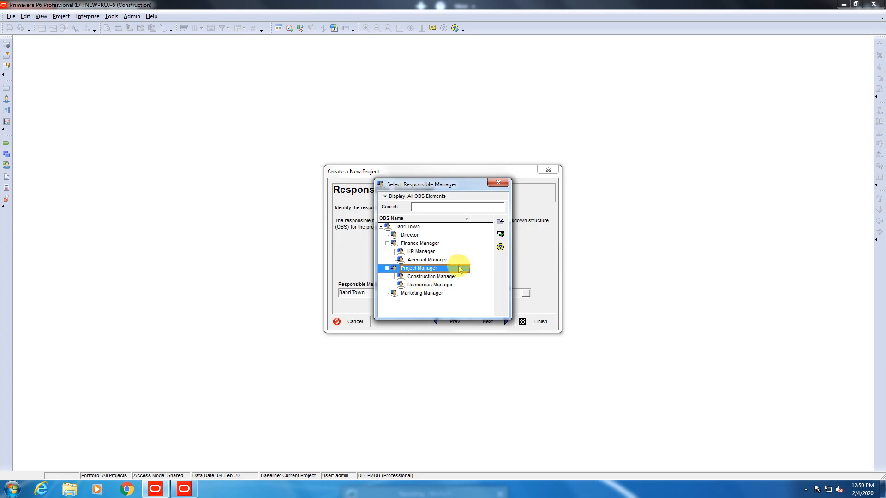
click(500, 221)
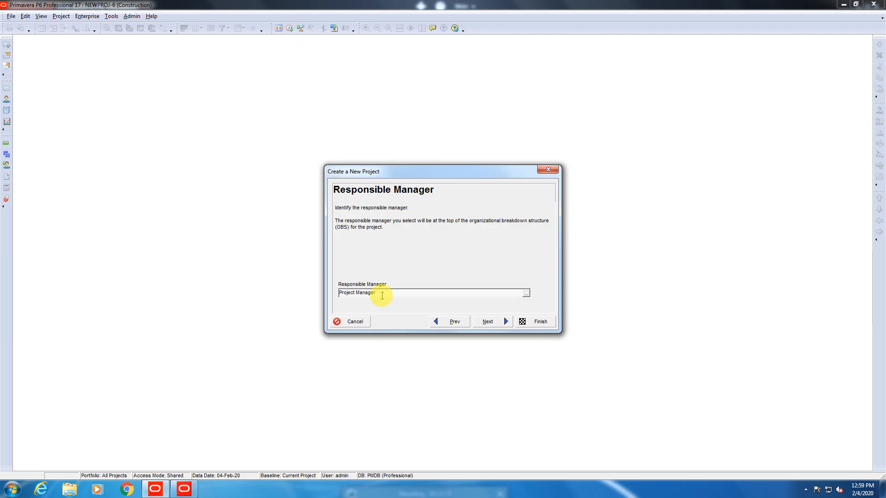
Keep Standard Rate as the assignment rate type and finish the new project.
click(482, 322)
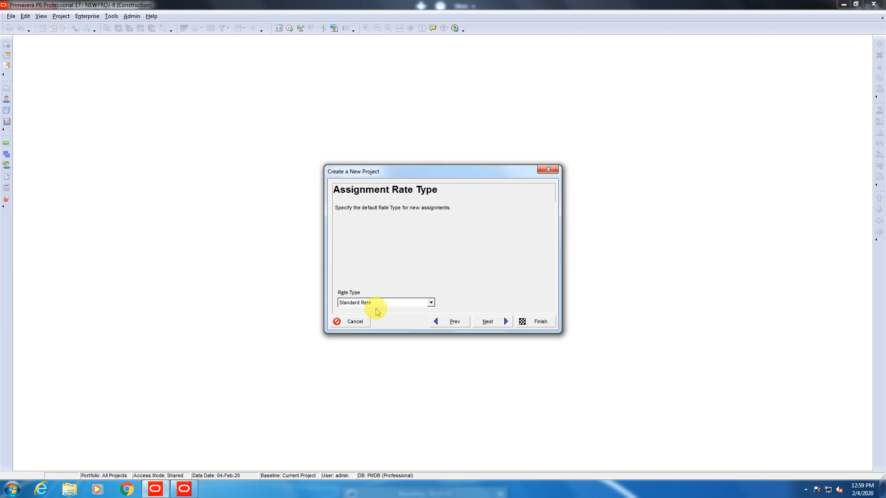
click(430, 303)
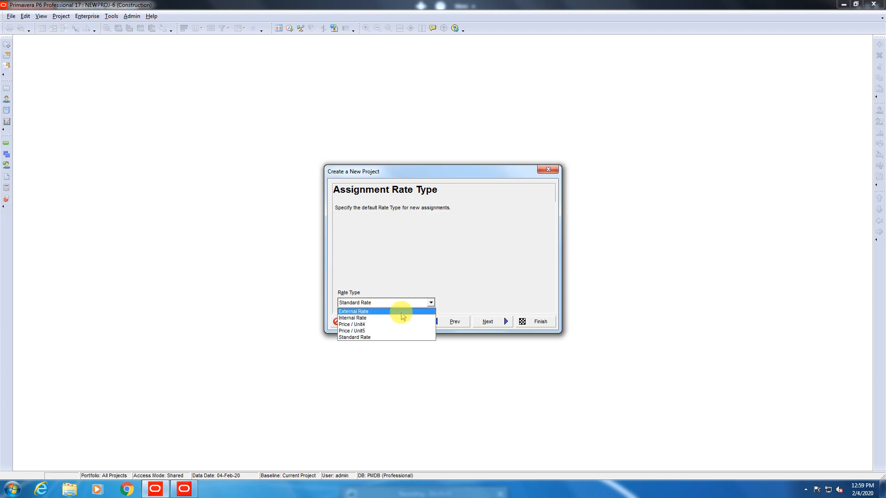
click(388, 302)
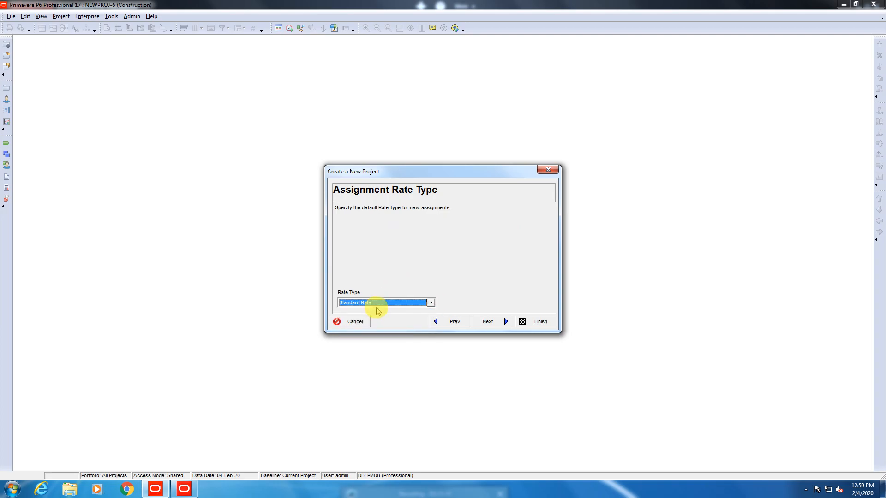
click(484, 321)
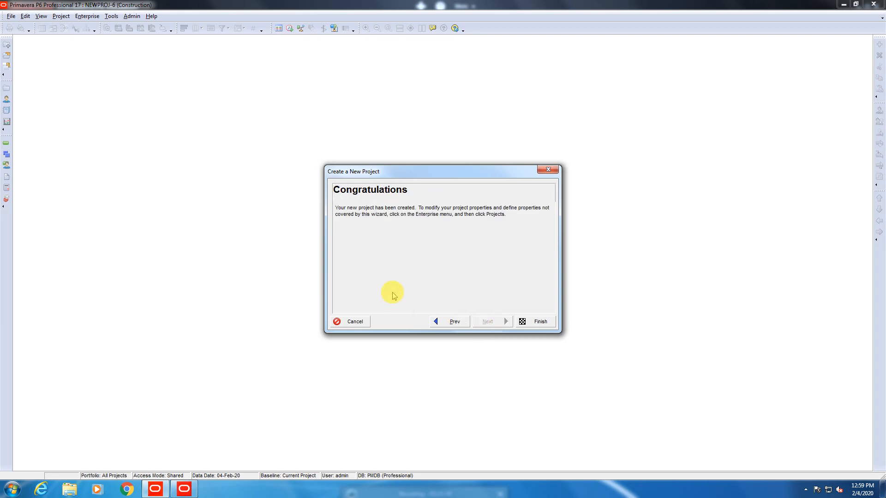
click(537, 320)
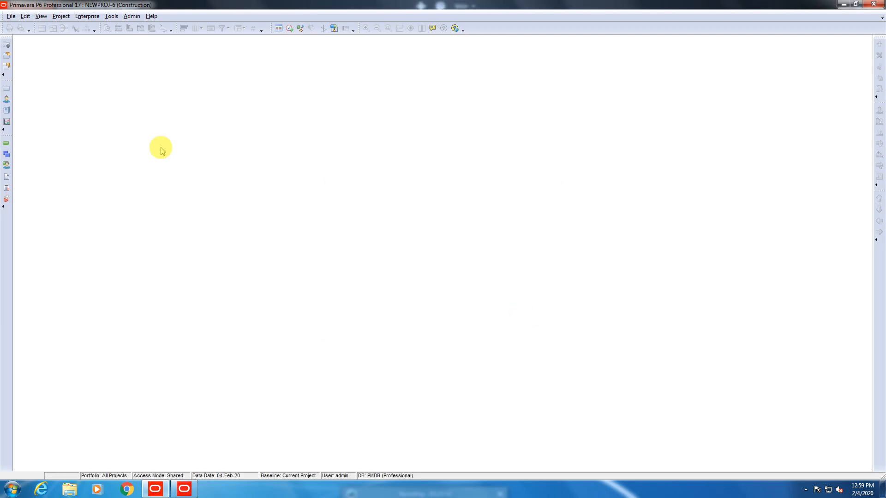
Open project NEWPROJ-6 Construction from under the ZO EPS node.
click(11, 17)
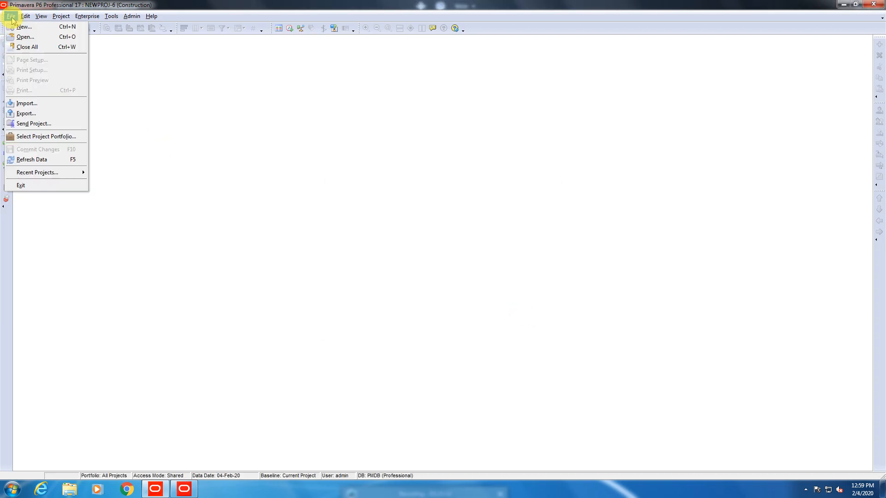
click(26, 38)
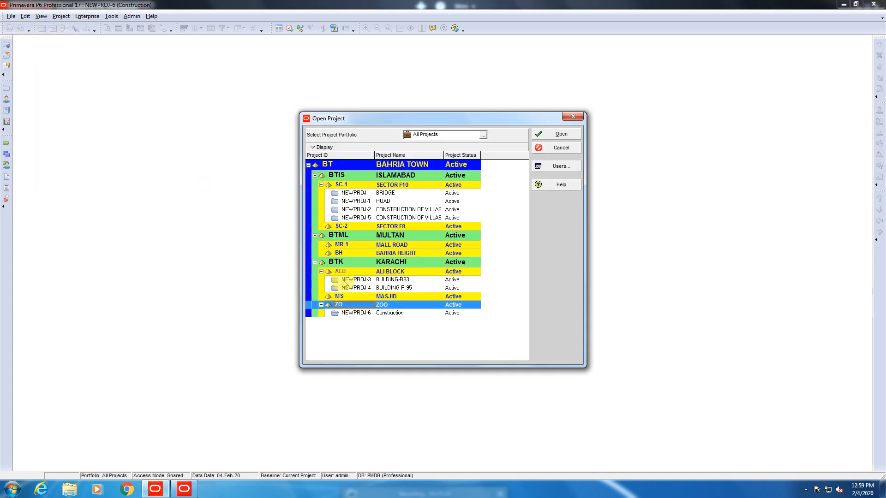
click(350, 314)
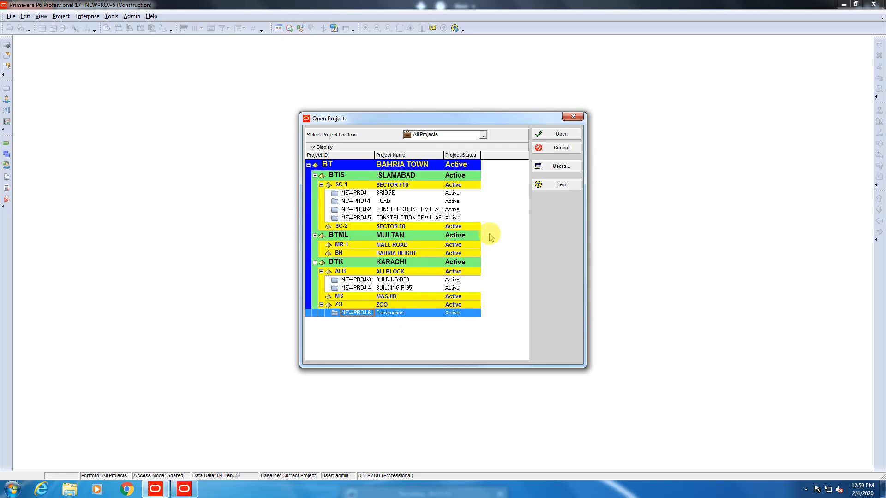
click(561, 134)
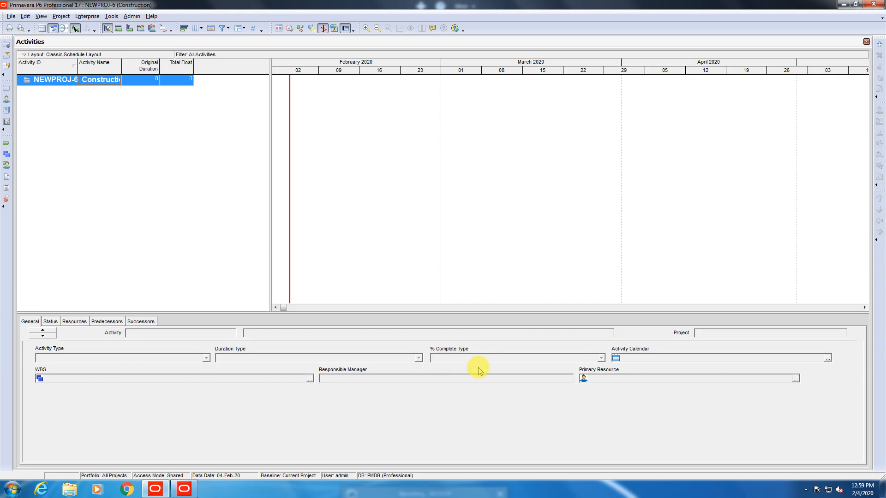
click(879, 44)
Add activity A1000 named 'xyz', then dismiss the Primary Resource picker.
key(Tab)
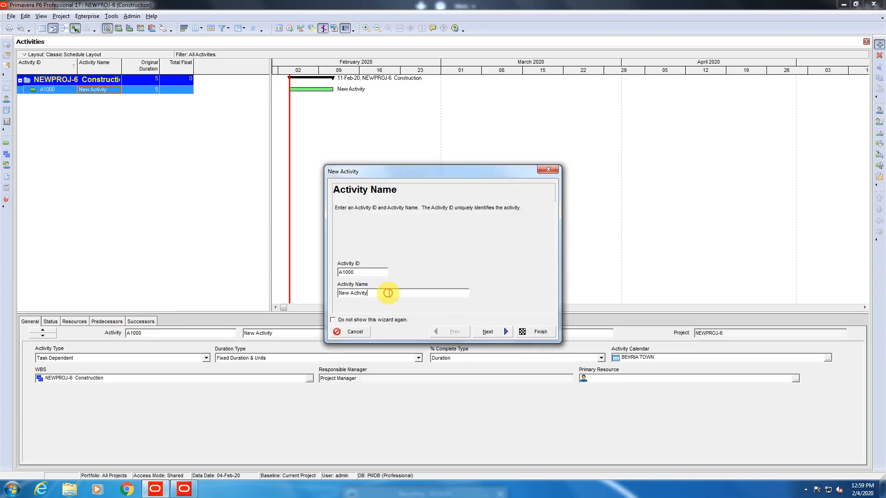
text(xyz)
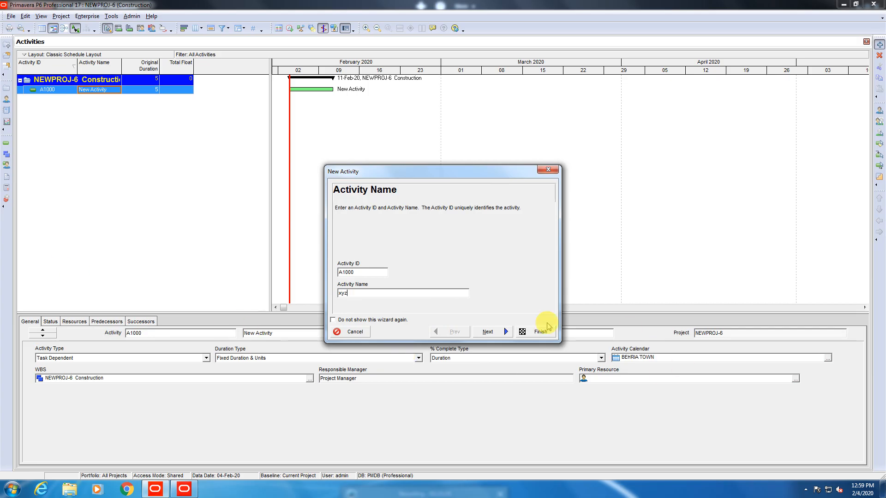
click(489, 332)
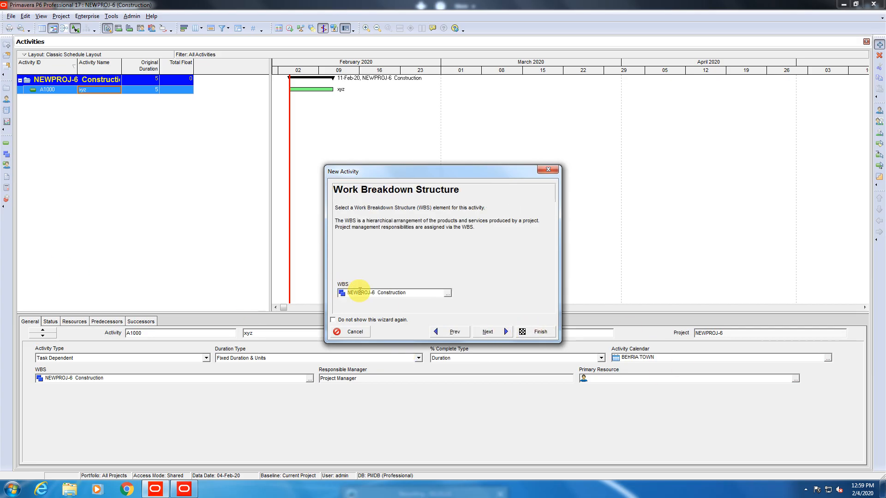
click(540, 332)
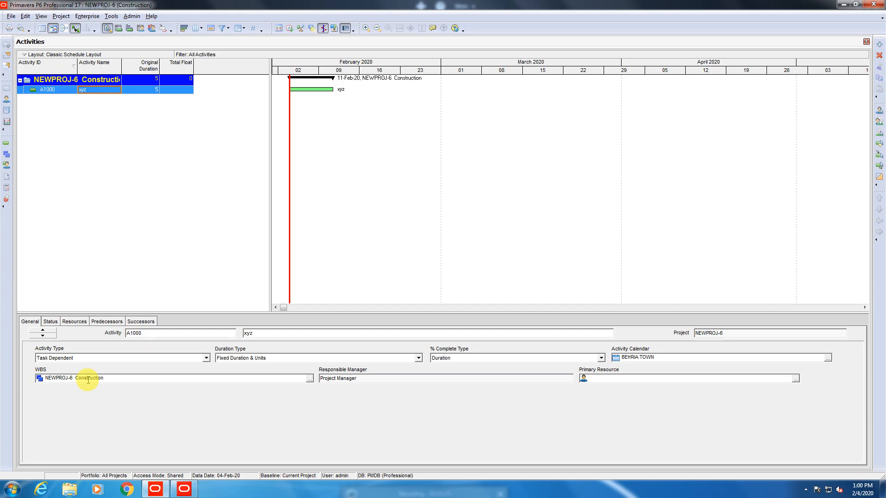
click(795, 378)
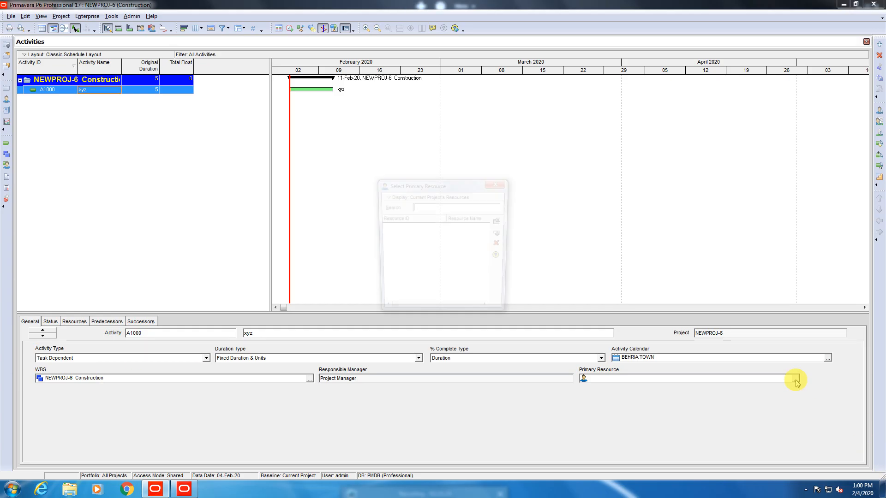
key(Escape)
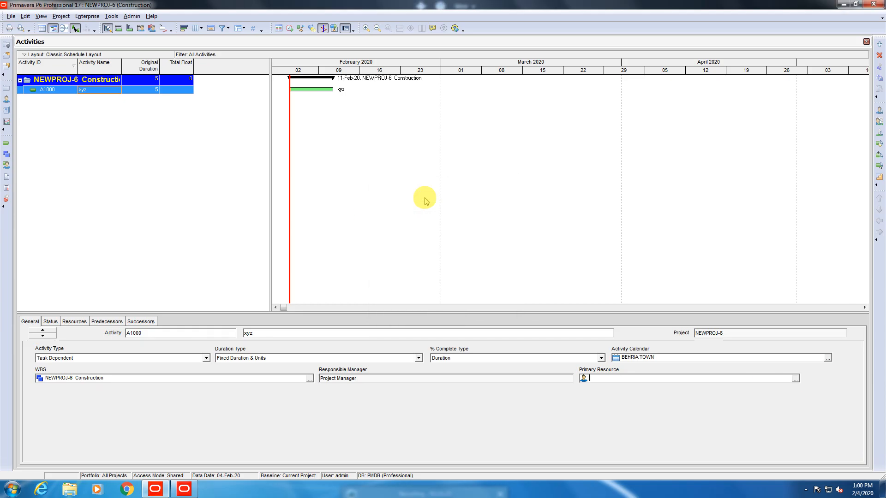
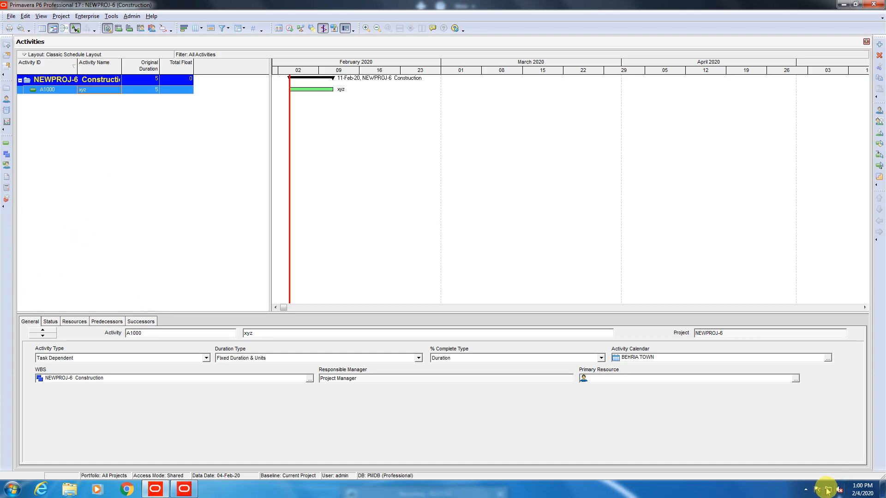
Dismiss the screen recorder's file list popup and return to the activities grid.
click(805, 490)
click(820, 443)
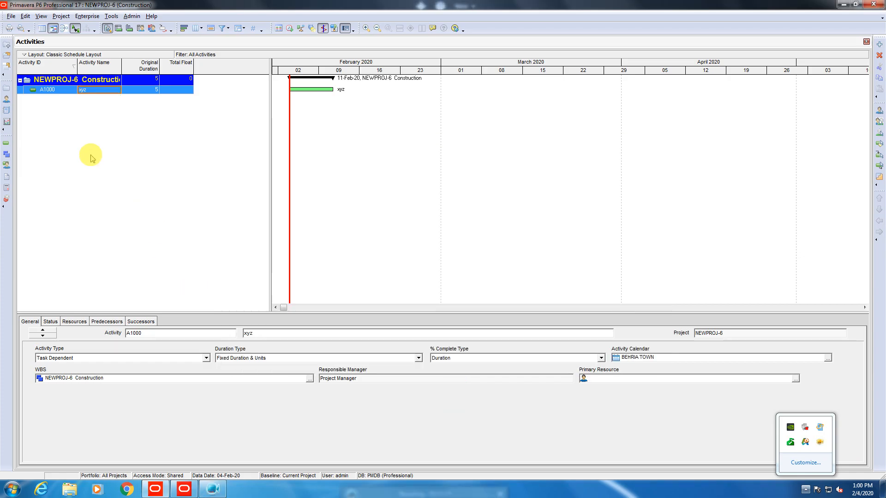
click(71, 98)
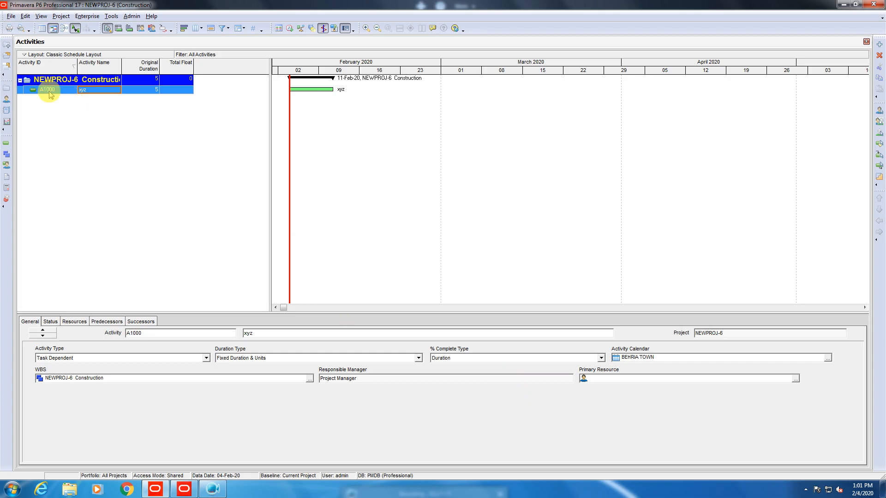
Rename activity A1000 from 'xyz' to 'Layout'.
click(95, 89)
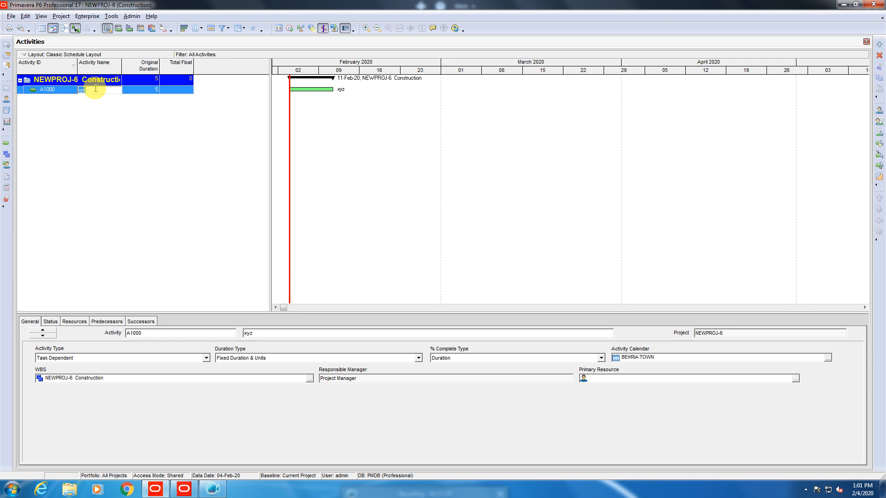
text(Layout)
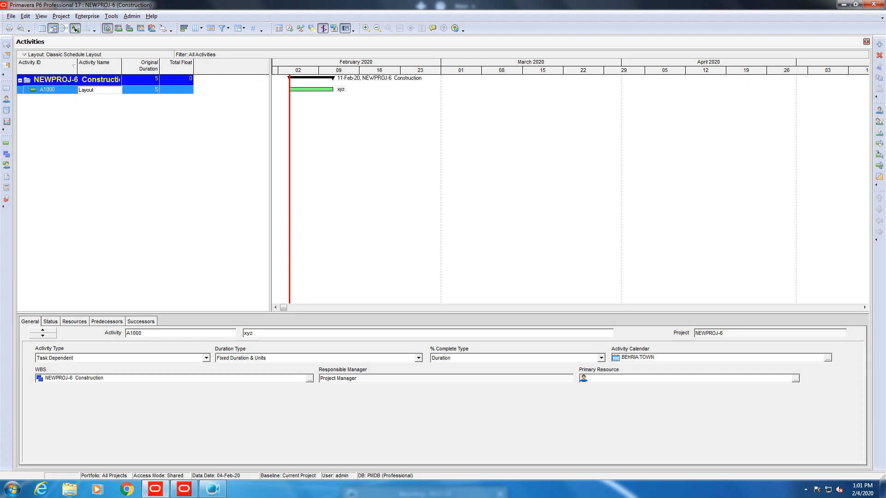
click(95, 88)
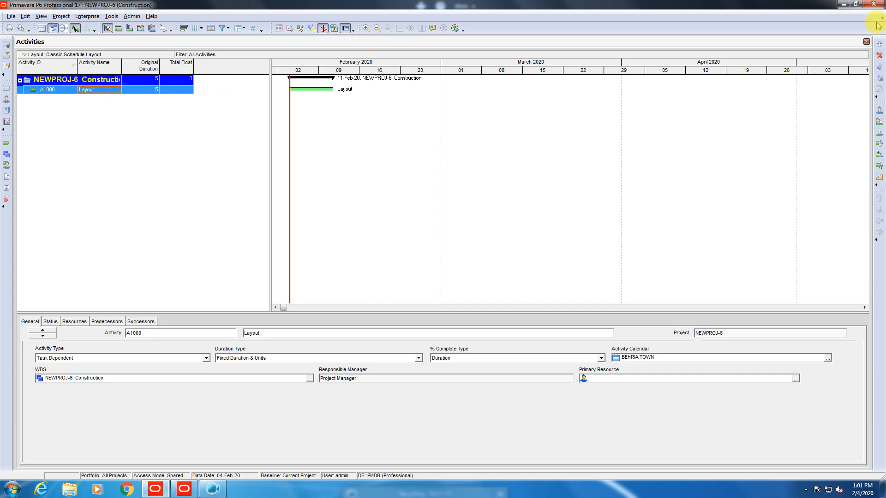
click(880, 44)
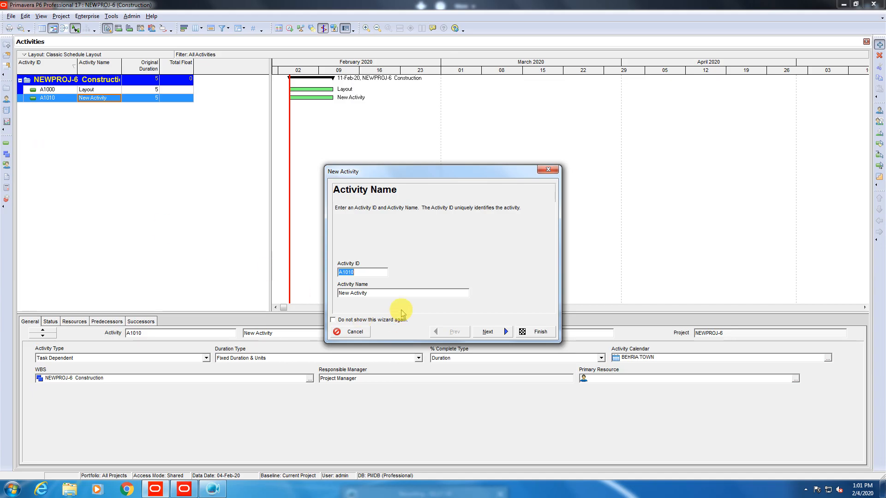
Add activity A1010 and fix its name to 'Bench mark' in the grid.
click(389, 292)
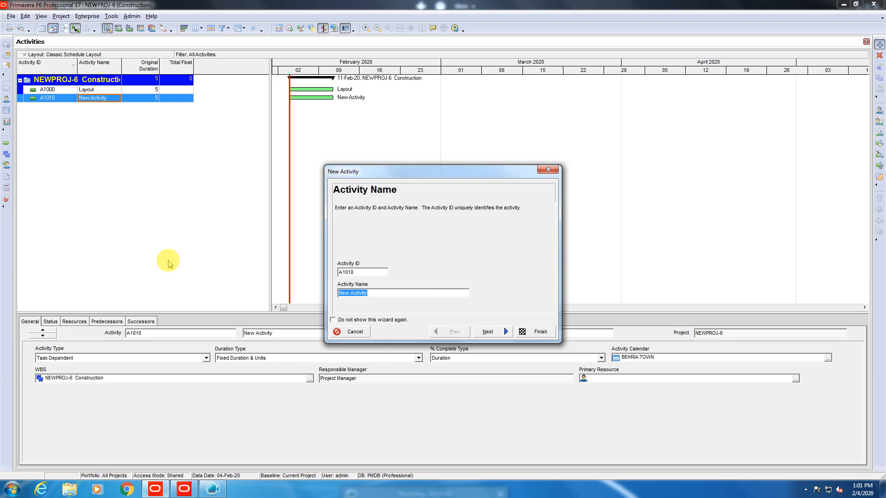
text(bench)
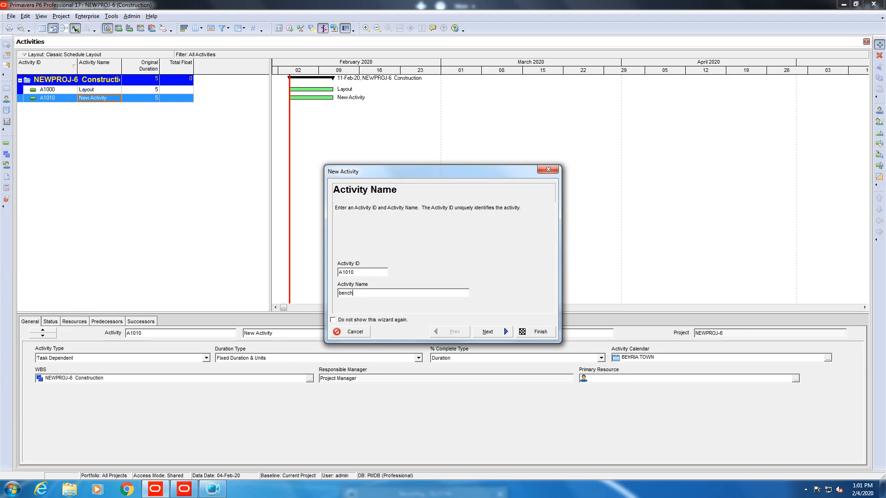
text( mark)
click(485, 338)
click(526, 331)
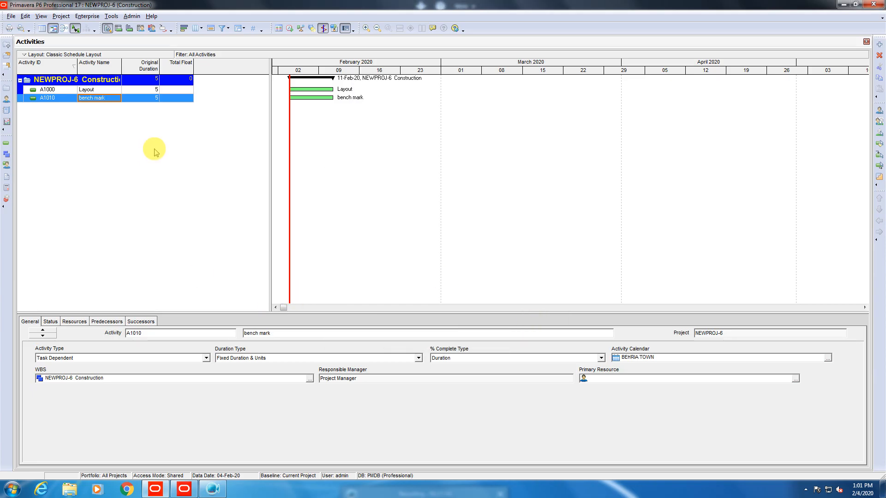
click(80, 98)
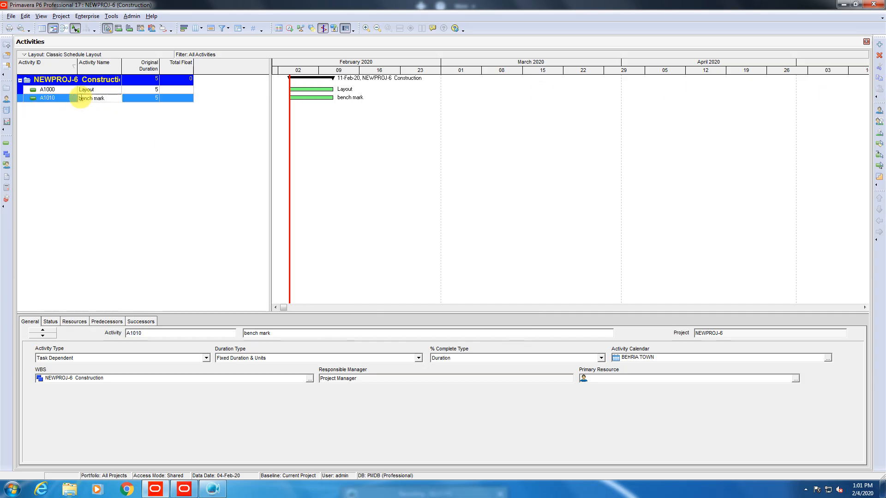
key(Delete)
text(B)
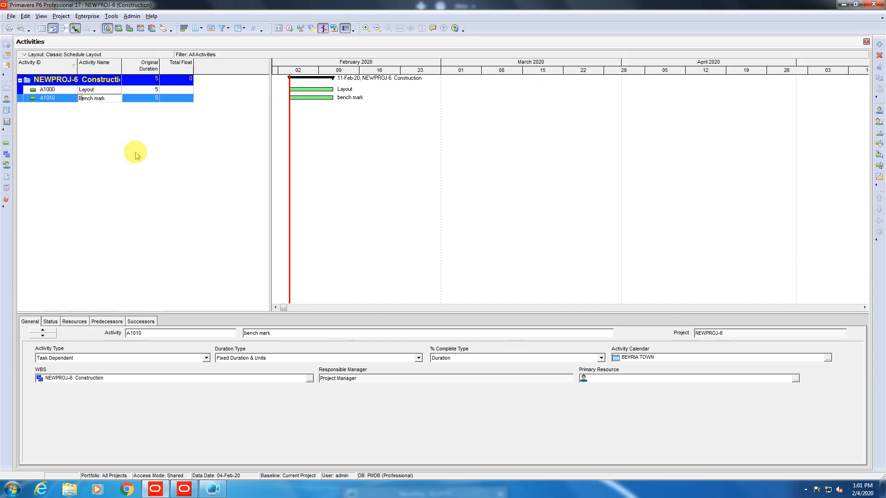
key(Return)
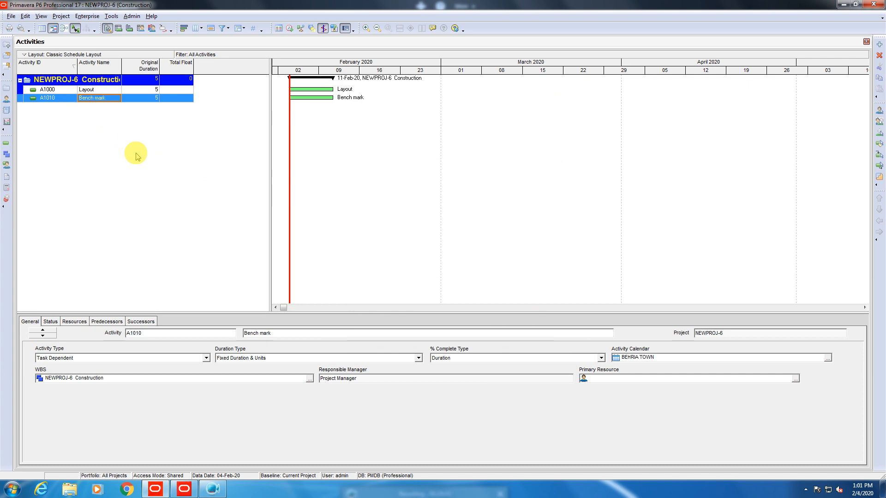
Add activity A1020 named 'Excevation'.
click(879, 44)
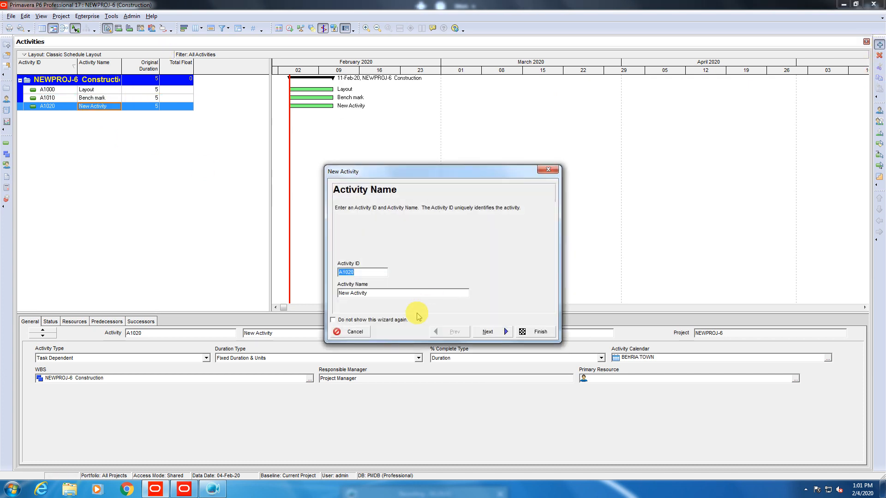
text(E)
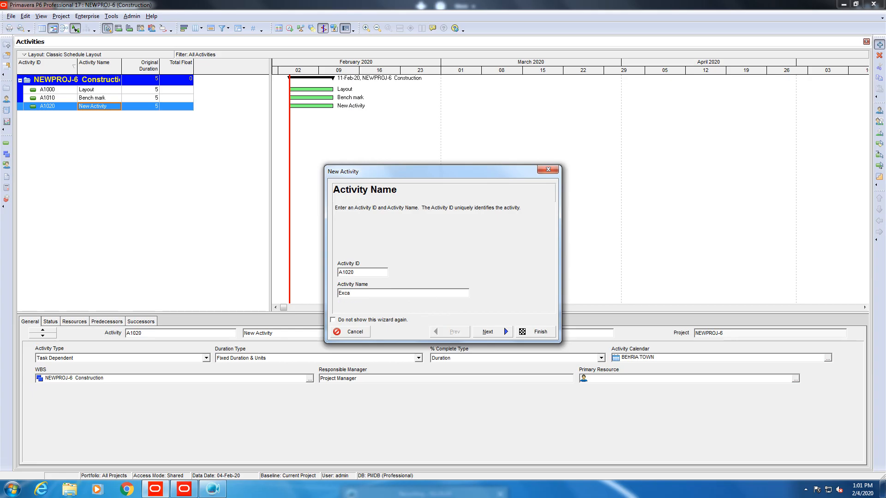
text(xcevation)
click(538, 331)
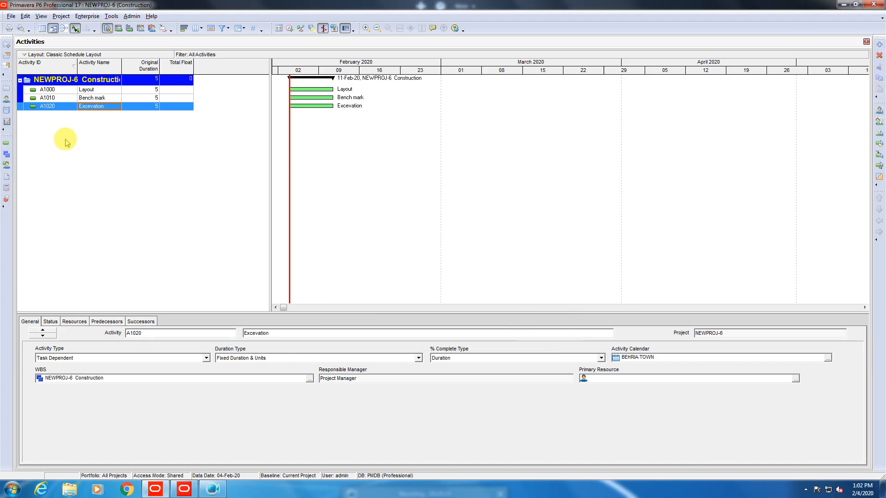
Create activity A1030 named 'Dressing' with the New Activity wizard.
click(879, 44)
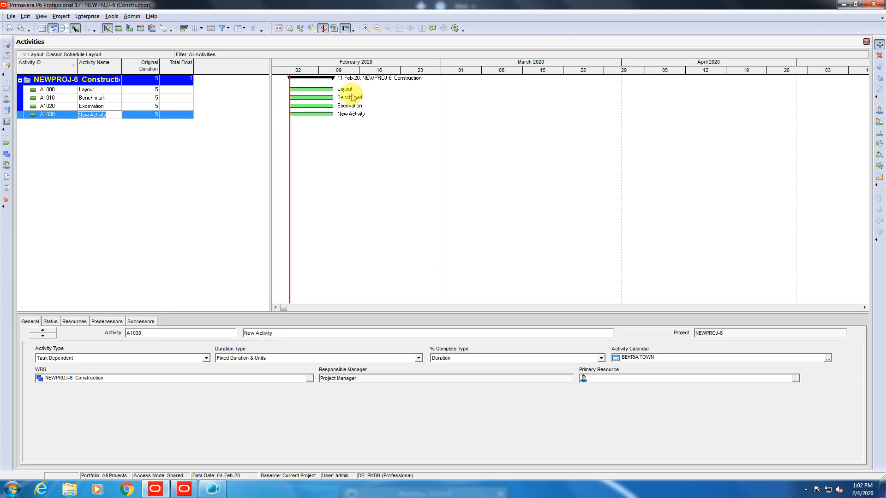
key(Tab)
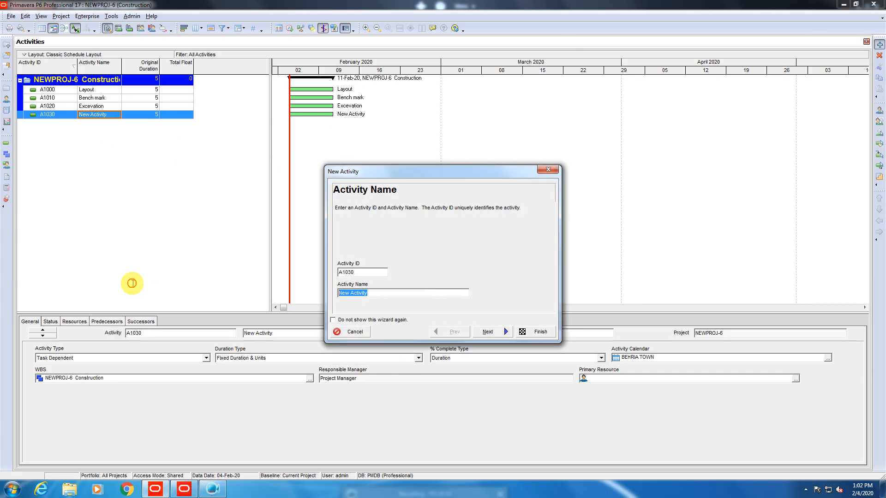
key(BackSpace)
text(Dr)
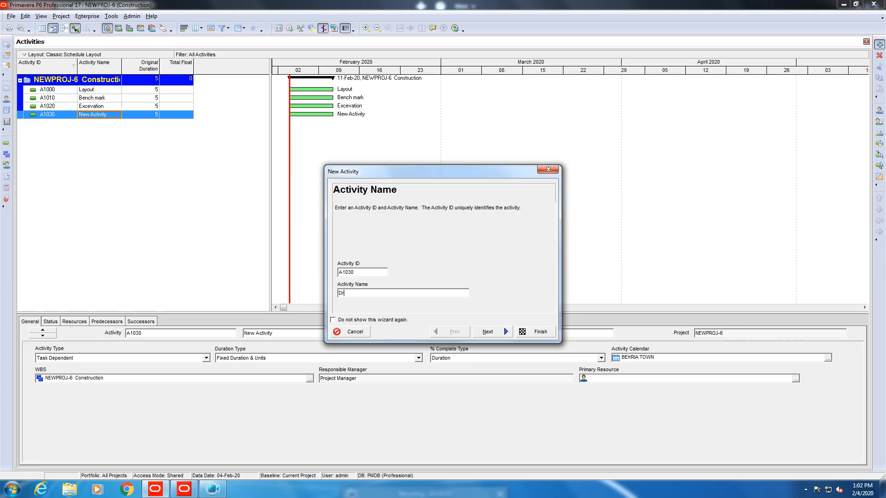
text(essing)
click(539, 333)
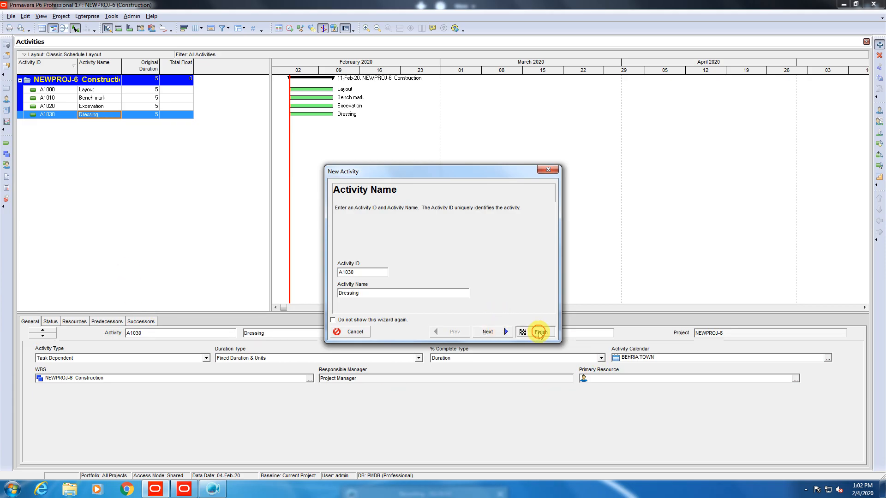
Add activity A1040 named 'Compection'.
click(879, 45)
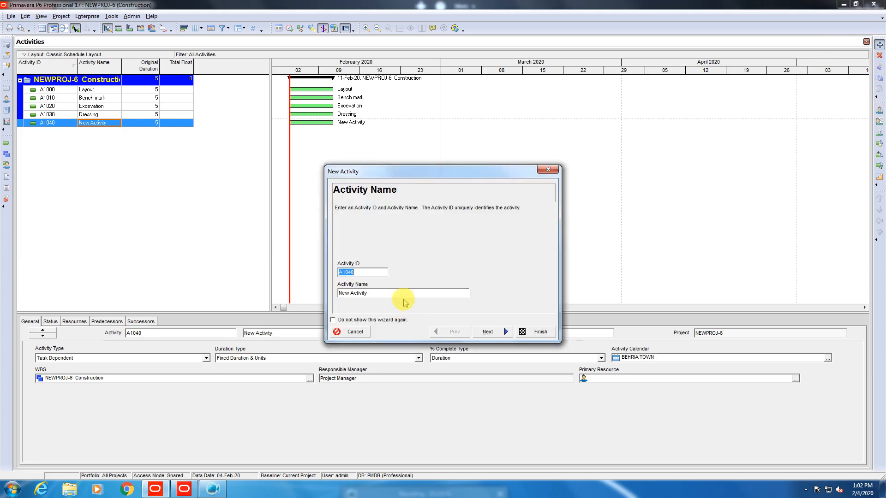
drag(403, 293, 1, 242)
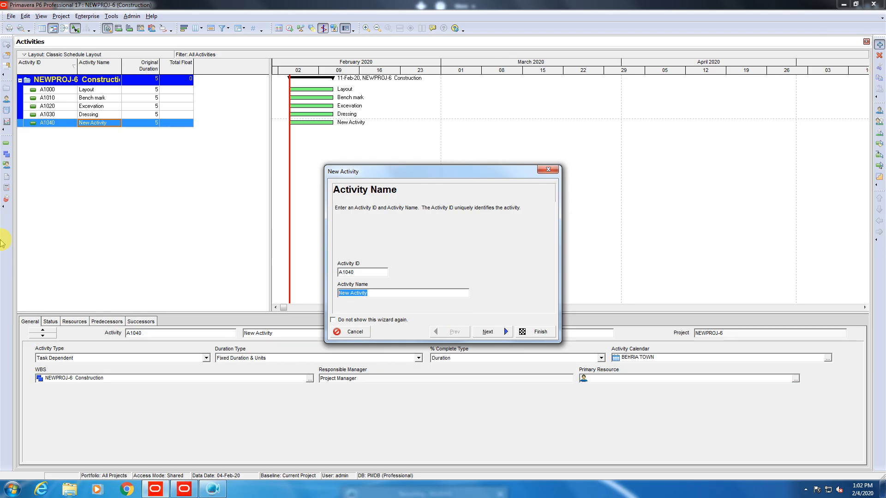
text(Compression)
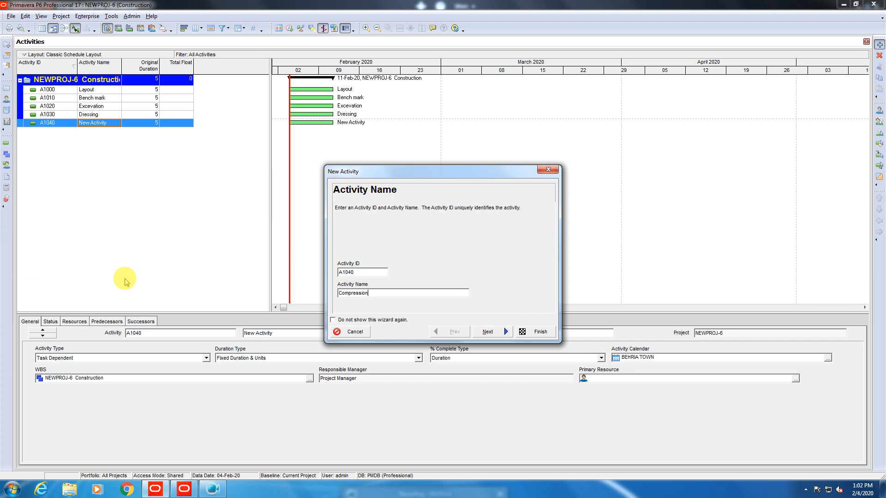
mouse_move(370, 293)
mouse_down()
mouse_move(340, 293)
mouse_move(356, 294)
mouse_up()
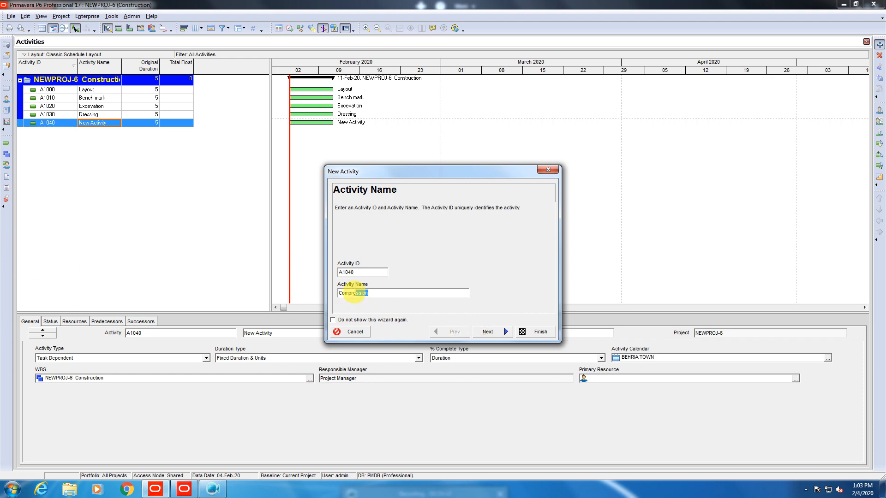
text(ction)
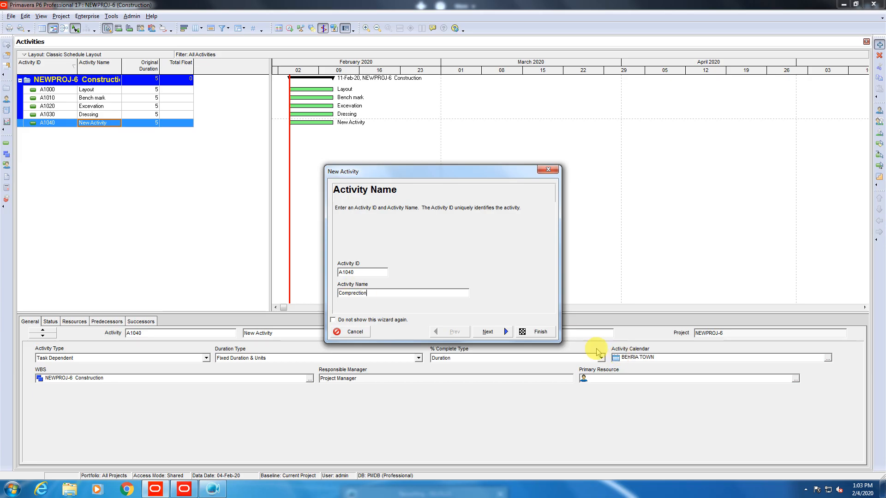
click(353, 293)
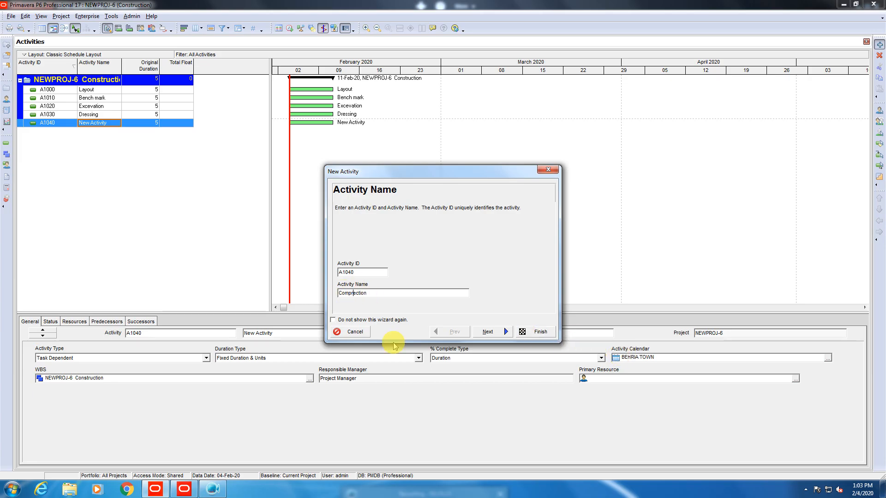
key(BackSpace)
click(537, 332)
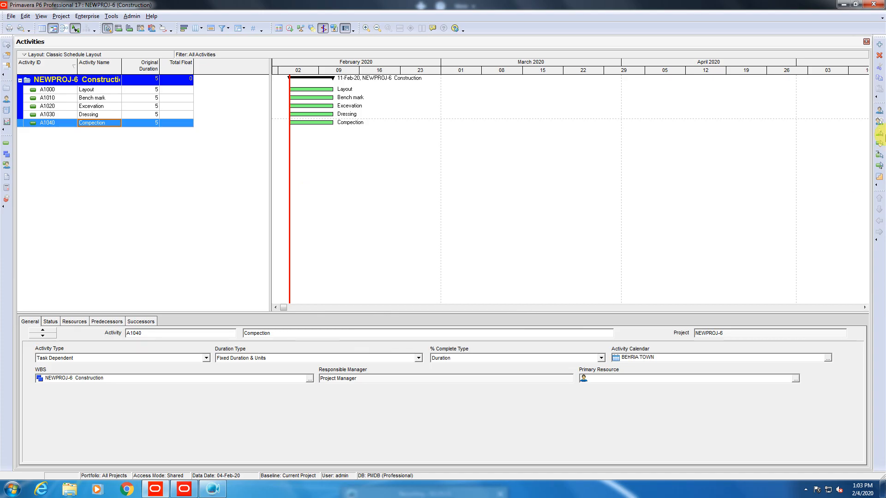
Add activity A1050 named 'Stone Soiling'.
click(879, 44)
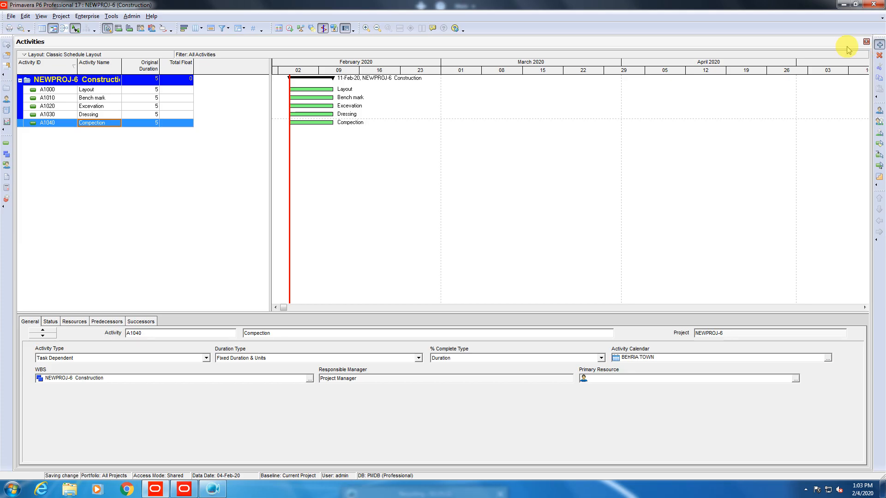
key(Tab)
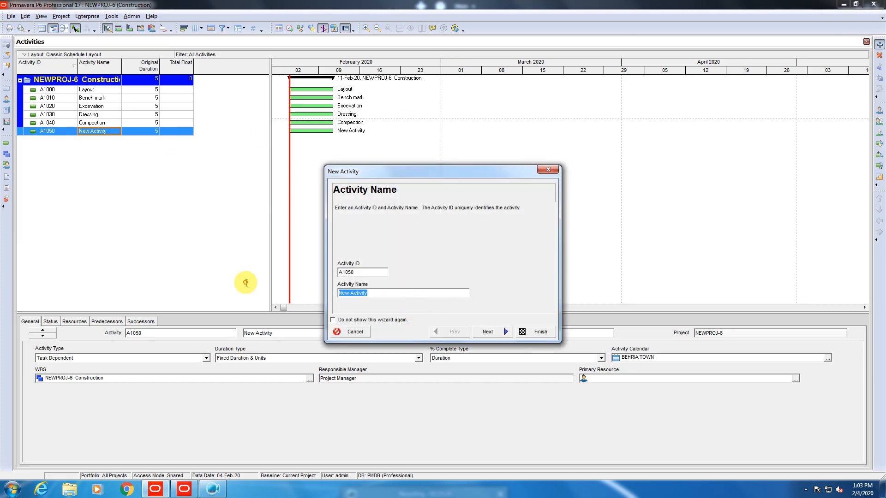
key(BackSpace)
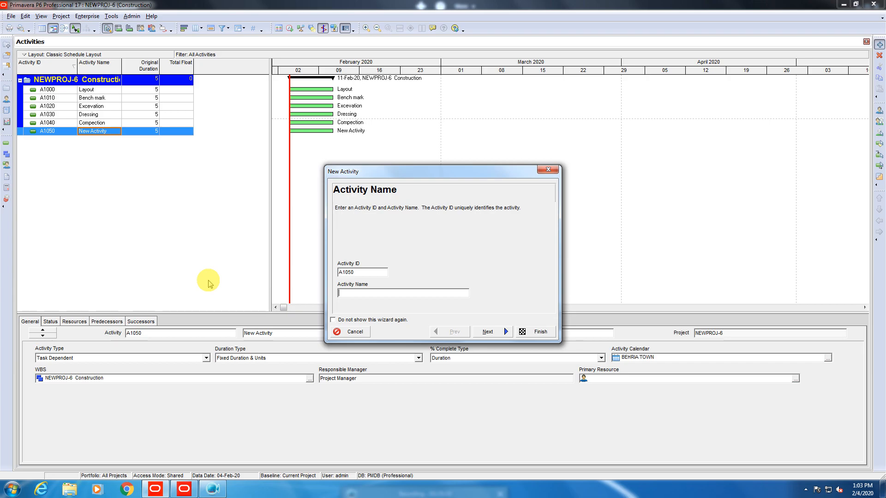
text(St)
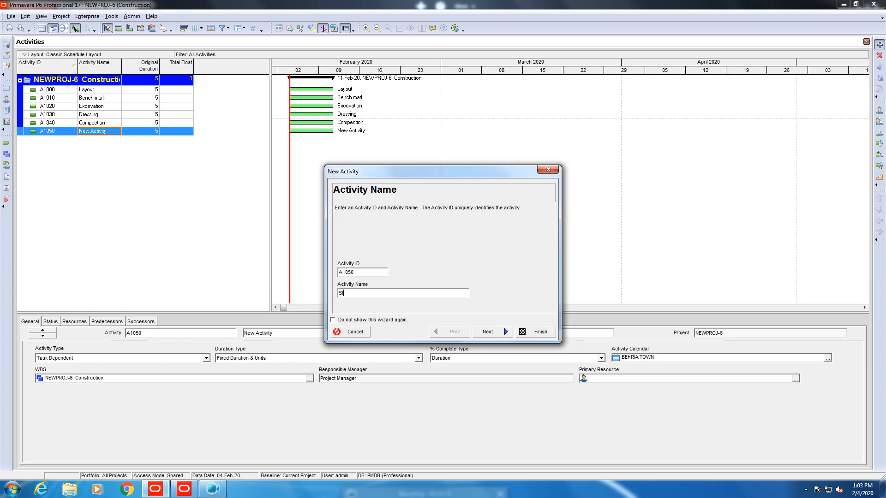
text(one Soiling)
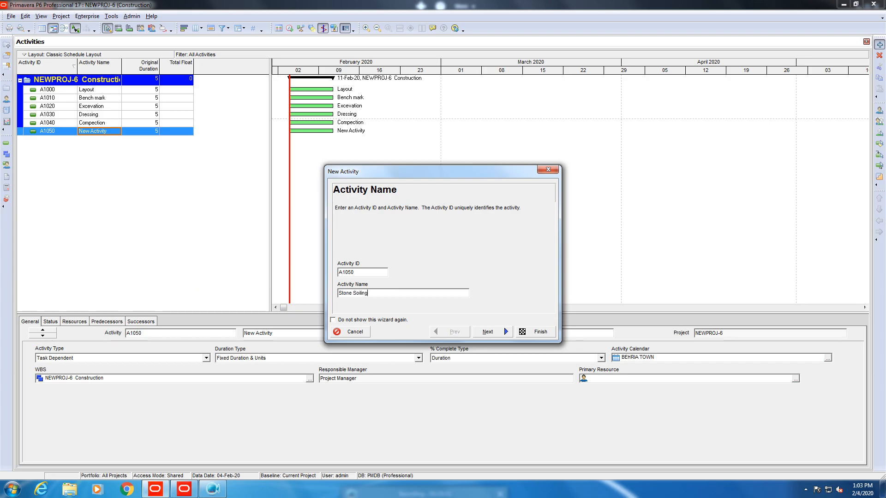
click(540, 333)
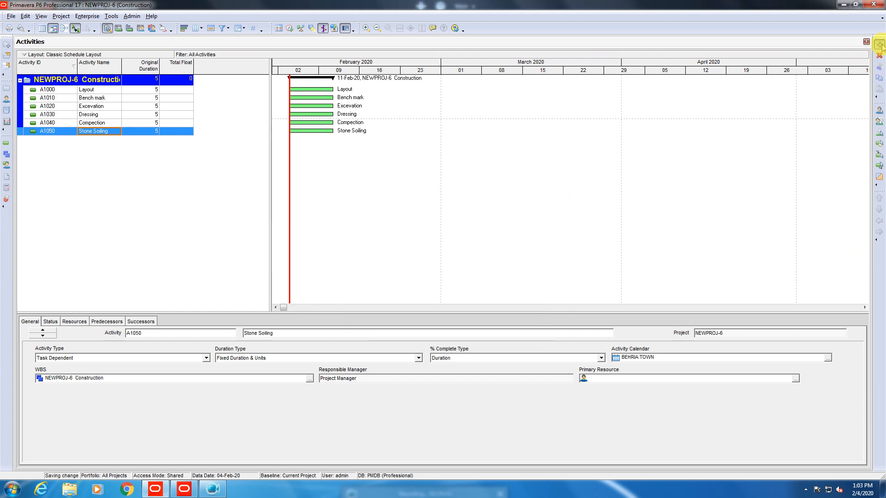
click(880, 45)
Add activities A1060 'Lein Work' and A1070 'Quring'.
click(382, 290)
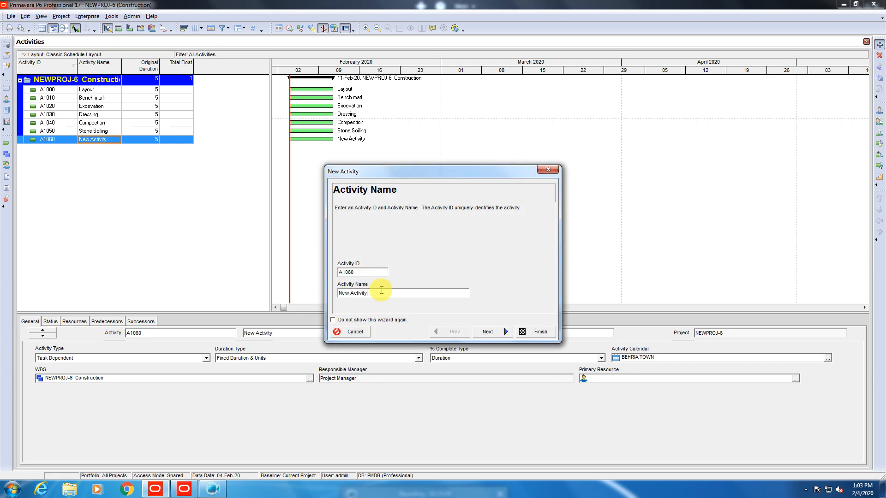
drag(382, 290, 157, 274)
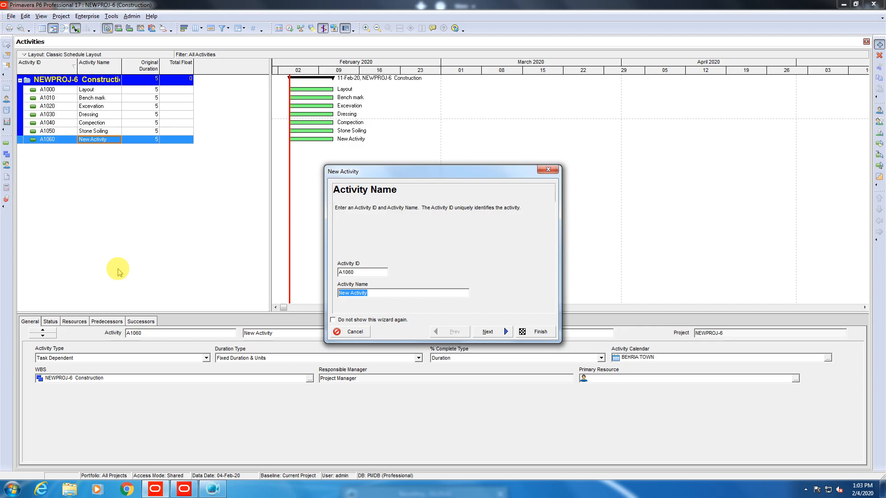
text(Le)
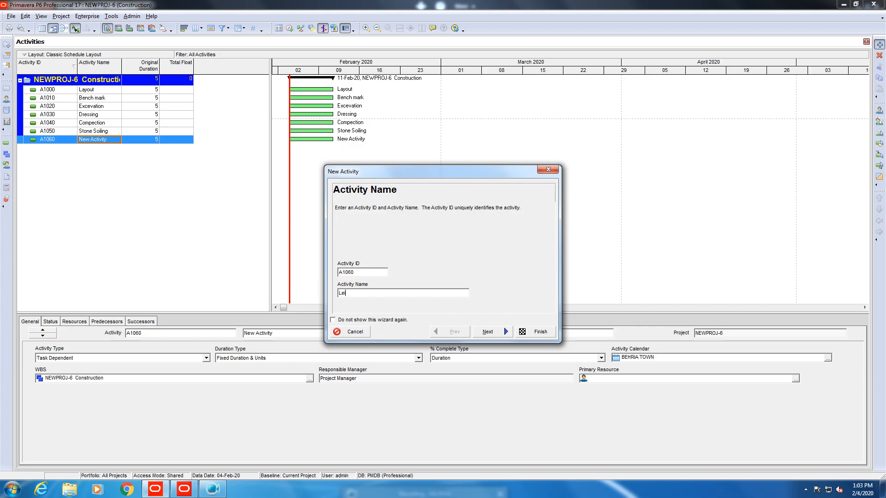
text(in Work)
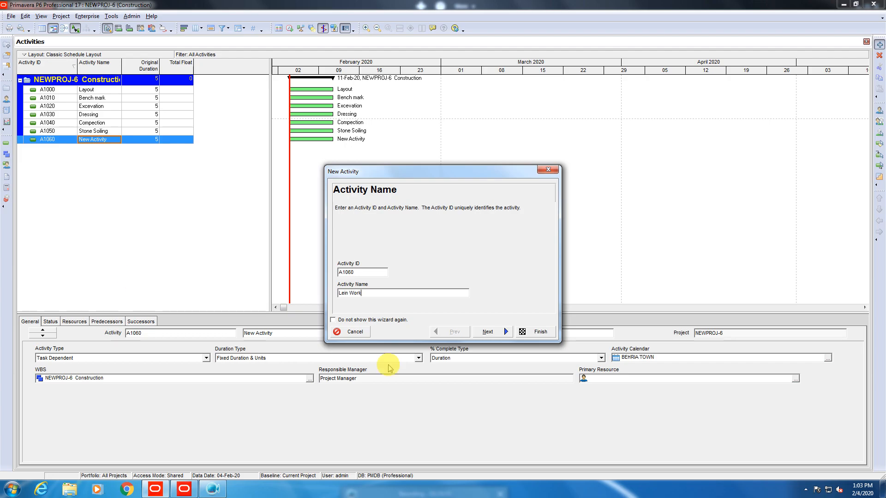
click(526, 330)
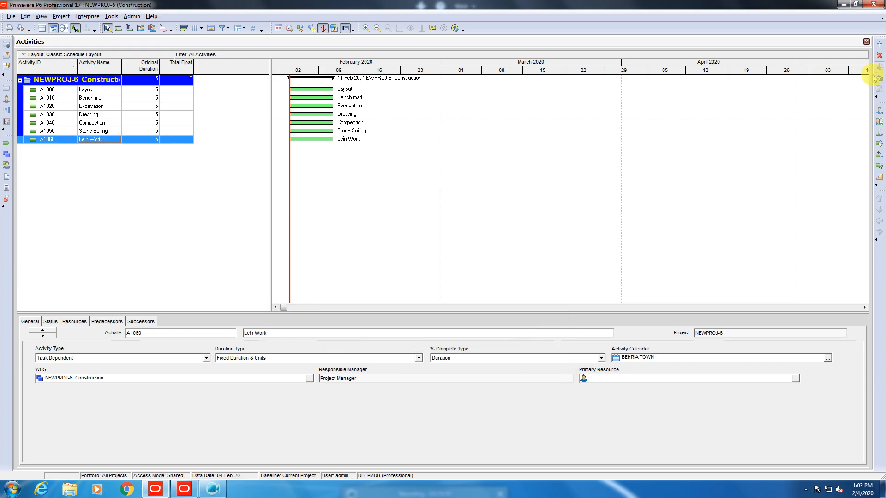
click(880, 45)
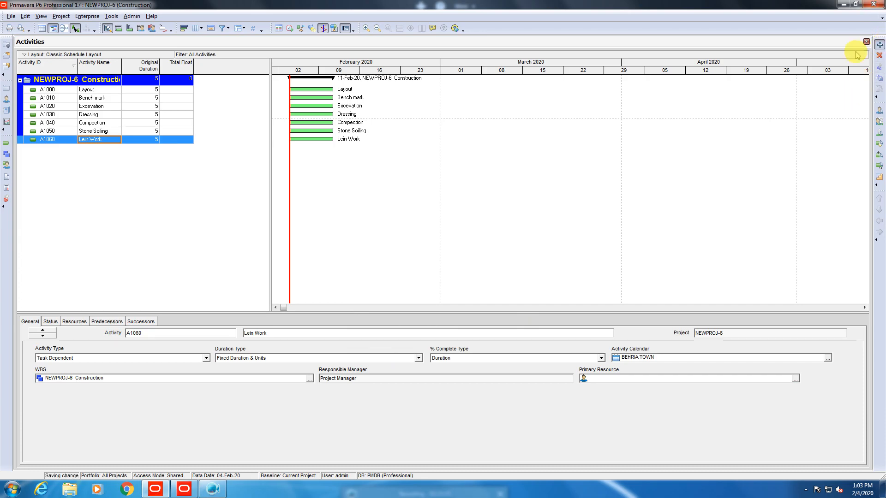
key(Tab)
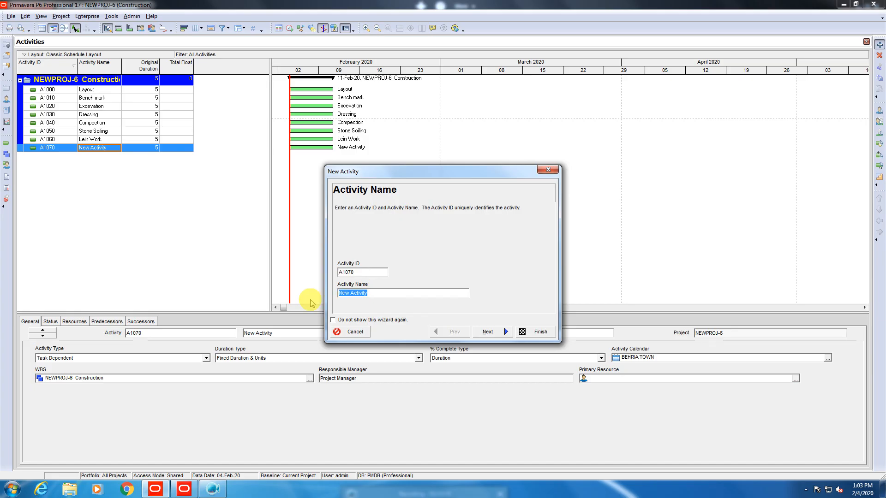
text(C)
key(BackSpace)
text(Quring)
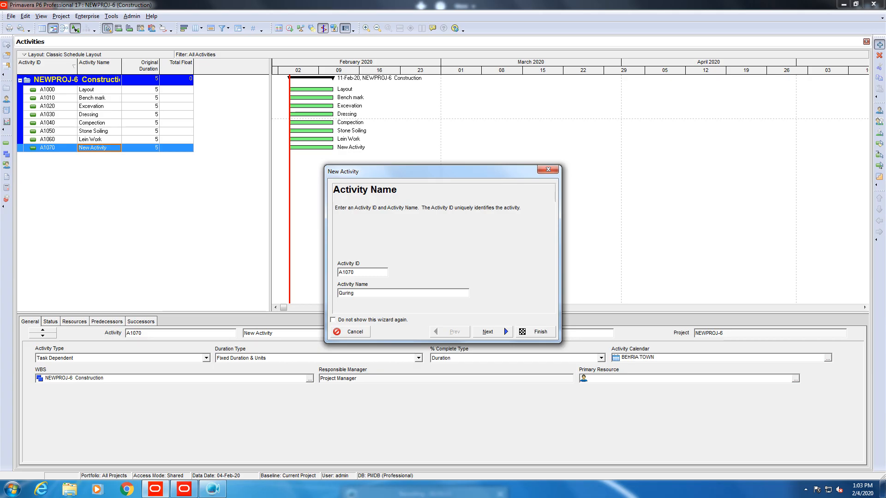
click(508, 333)
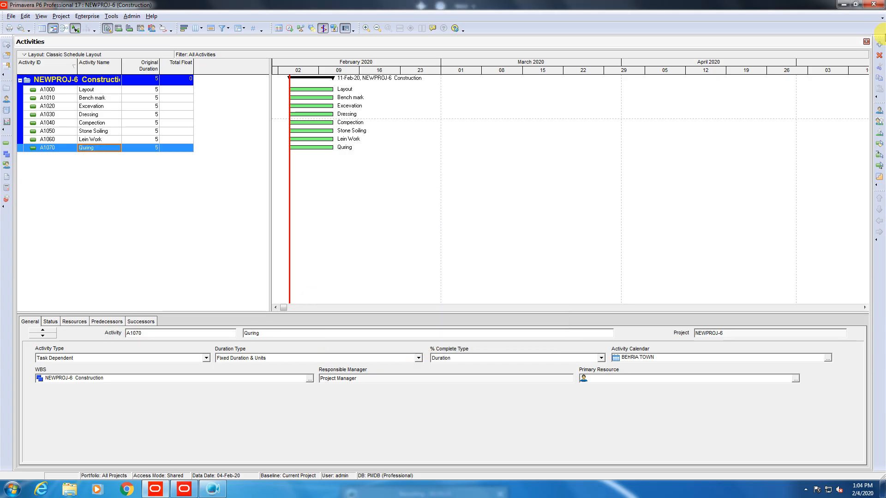
Add activities A1080 'Footing Layout' and A1090 'Steel Cutting'.
click(879, 45)
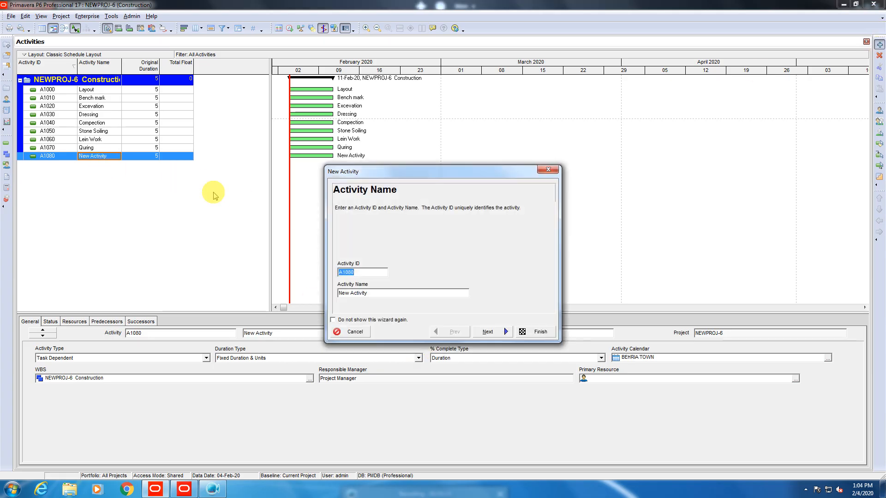
drag(375, 294, 208, 279)
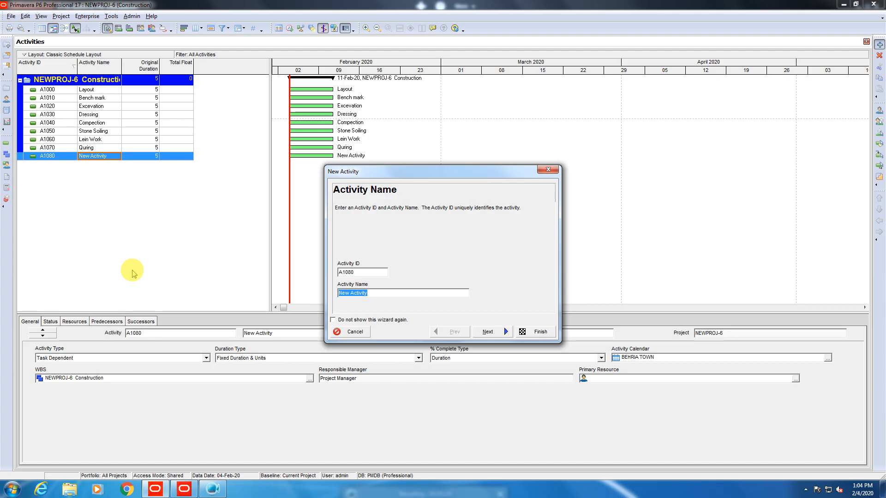
text(Fo)
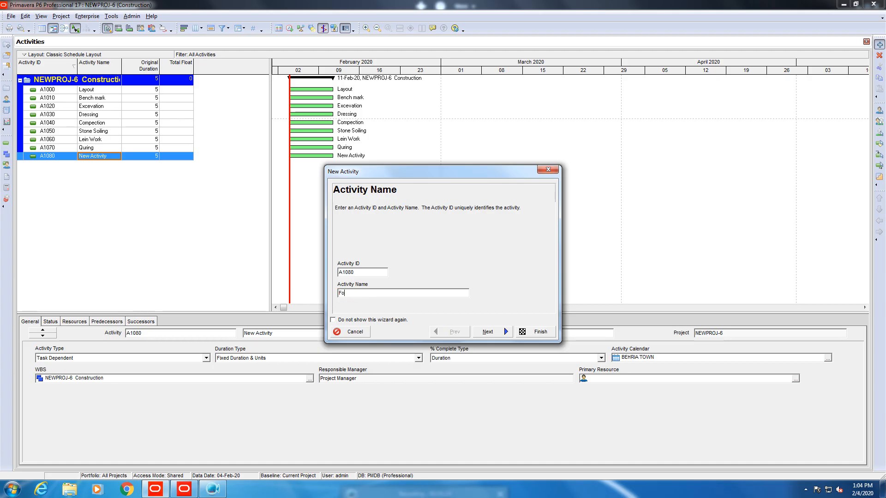
text(oting Layout)
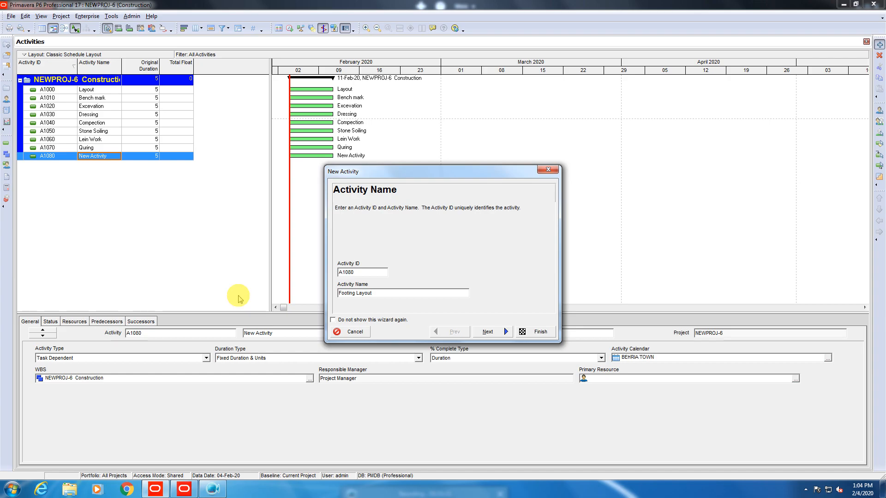
click(537, 333)
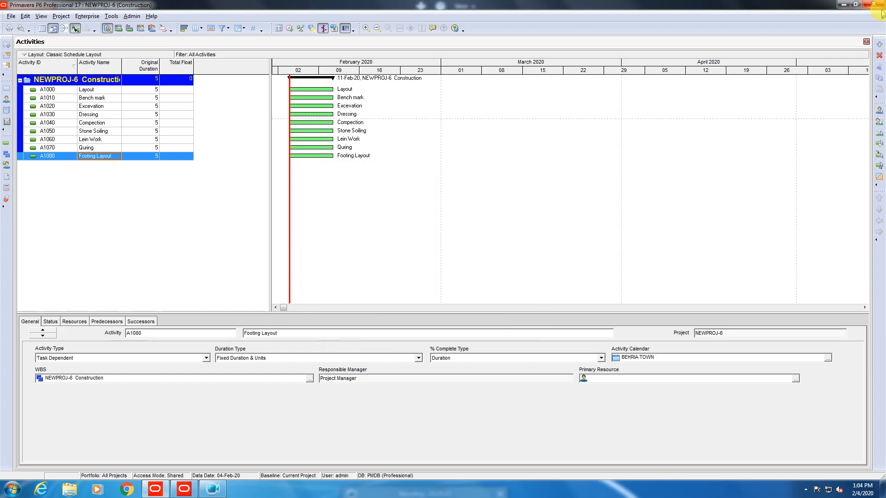
click(880, 45)
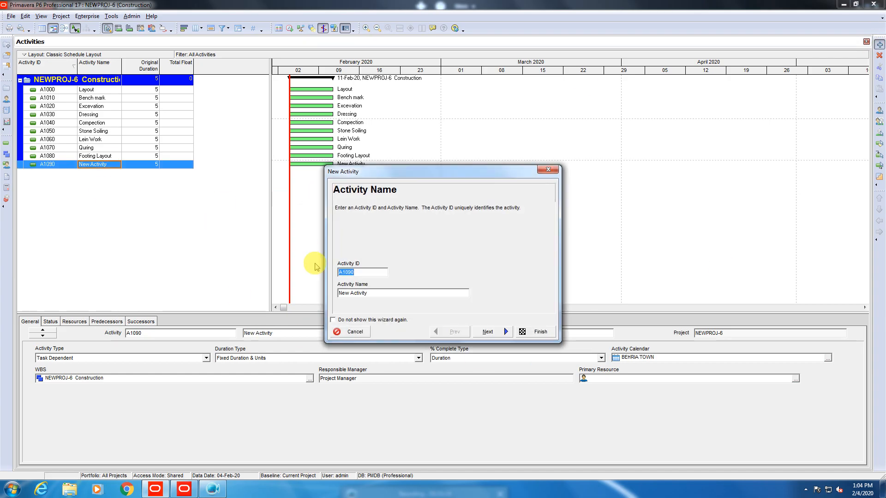
click(395, 292)
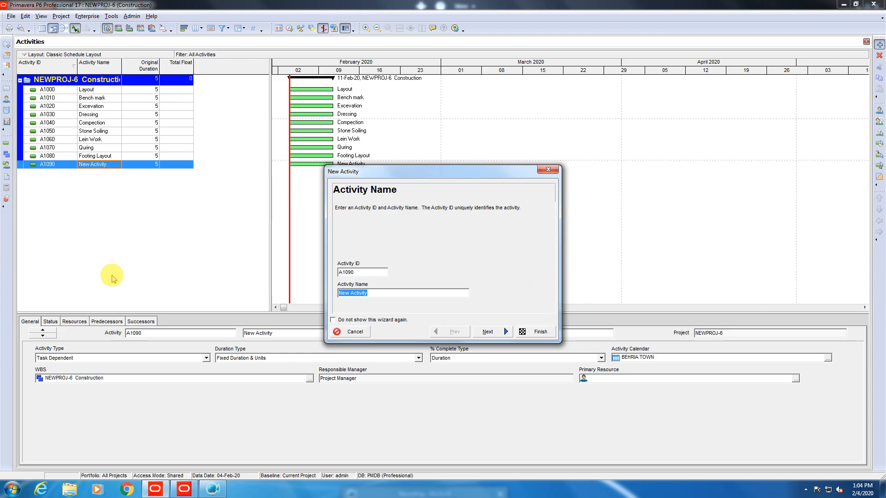
text(Ste)
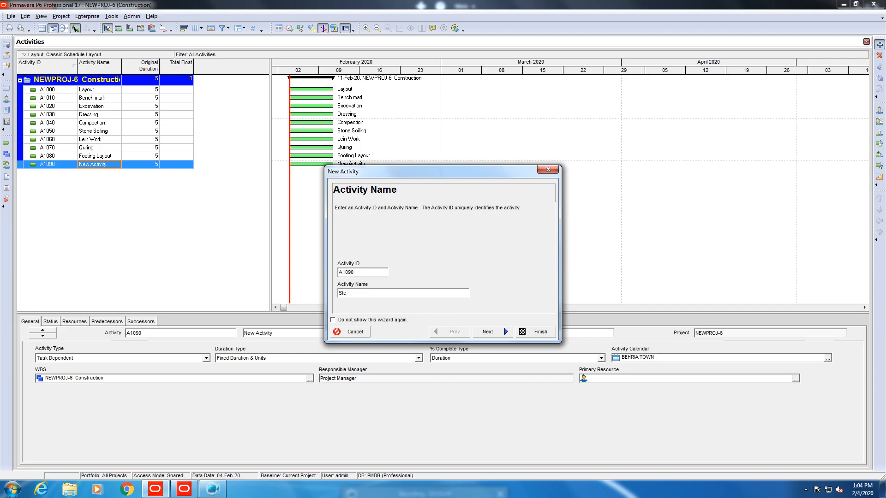
text(el Cutting + Fixing)
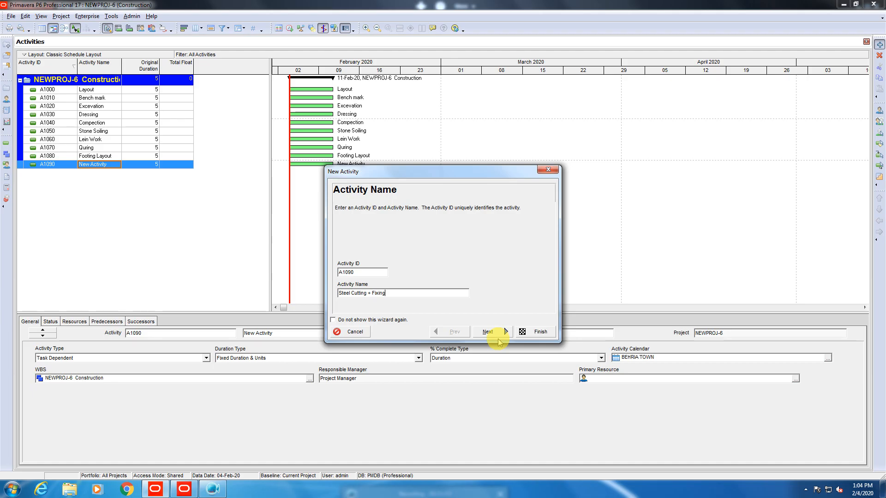
key(BackSpace)
key(BackSpace)
key(BackSpace)
key(BackSpace)
key(BackSpace)
key(BackSpace)
key(BackSpace)
key(BackSpace)
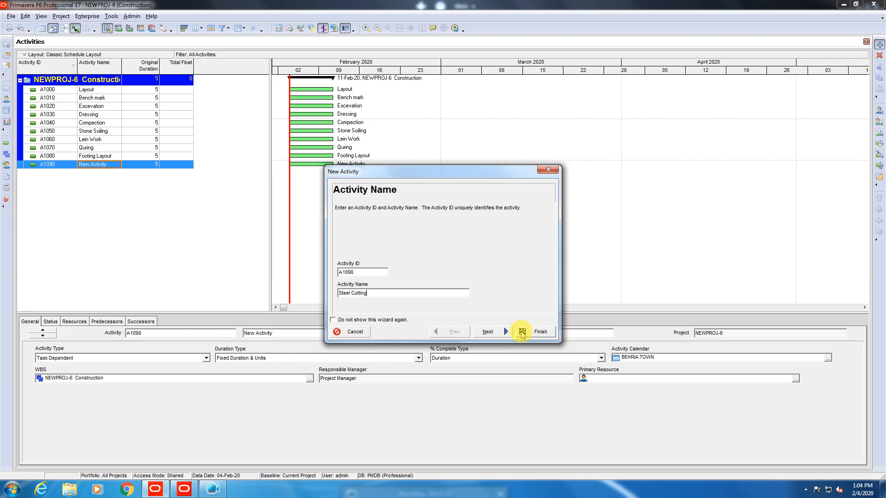
click(536, 332)
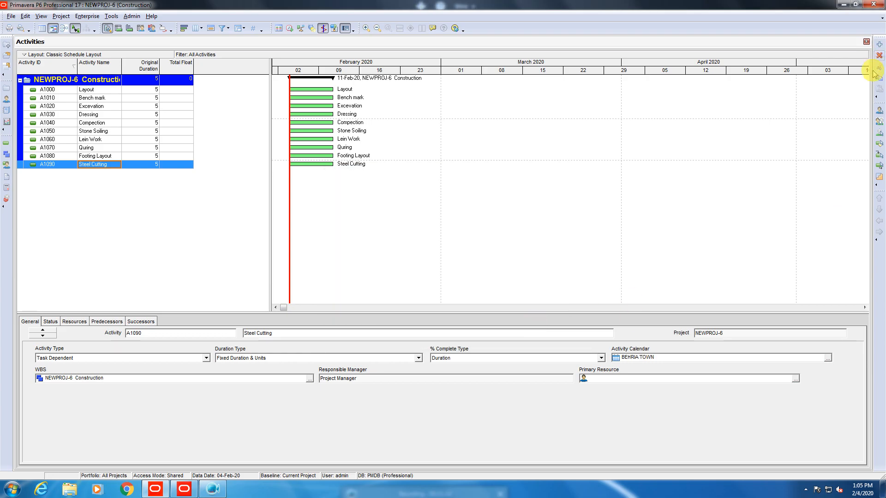
Add activity A1100 named 'Steel Fixing'.
click(879, 44)
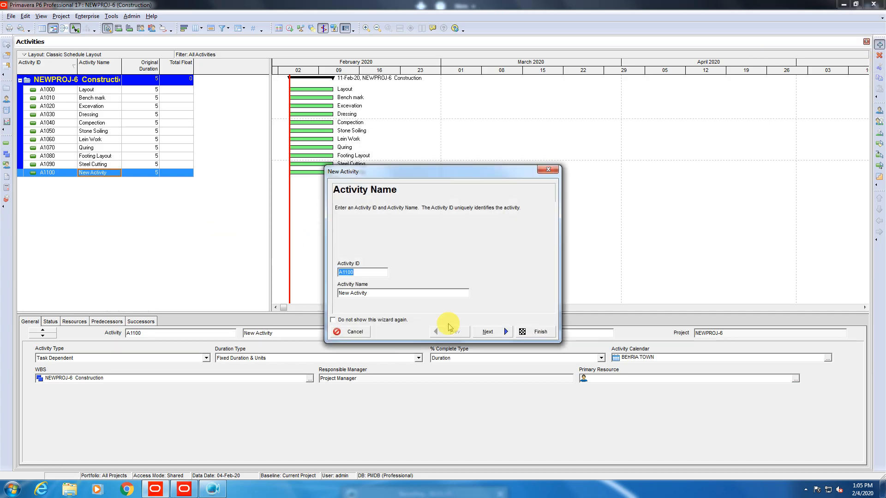
key(Tab)
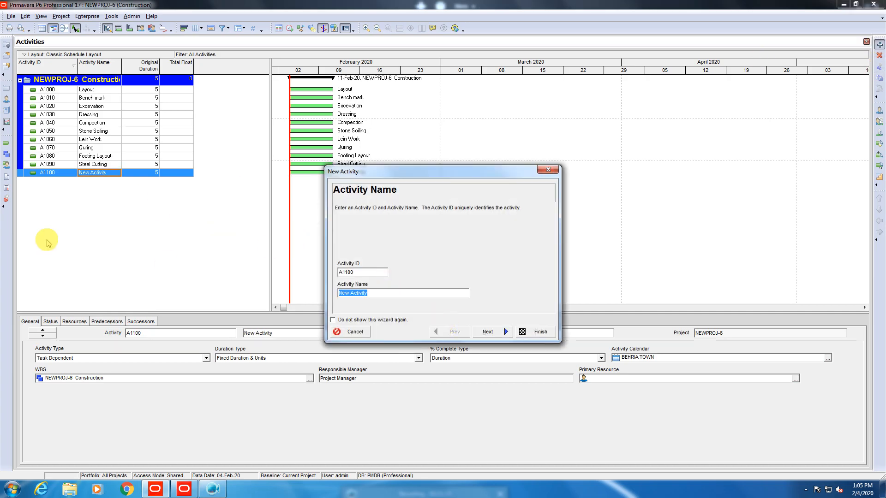
text(Steel)
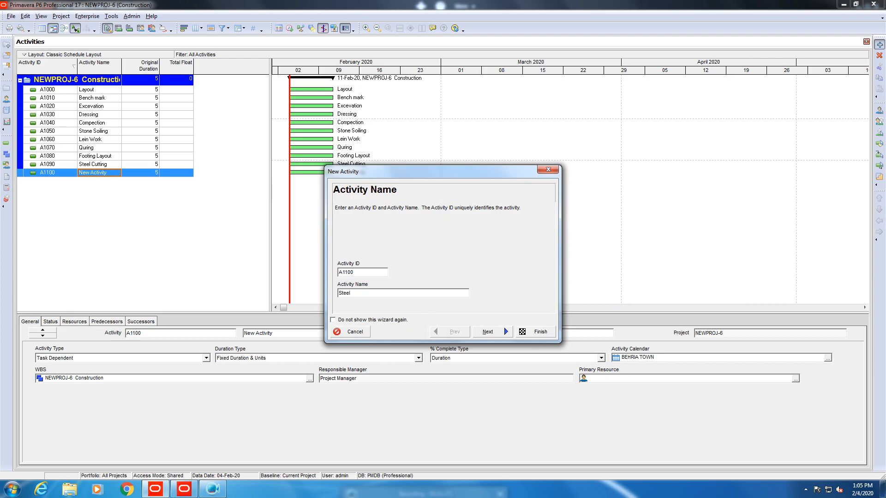
text(Fixing)
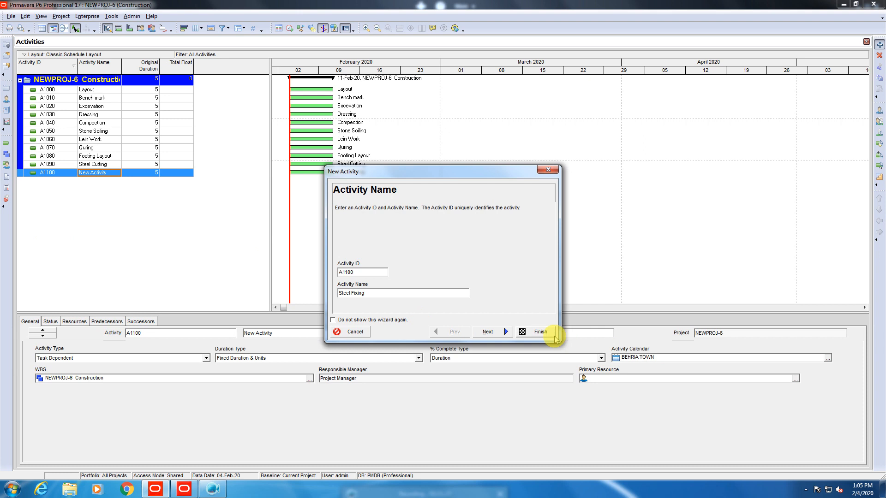
click(540, 332)
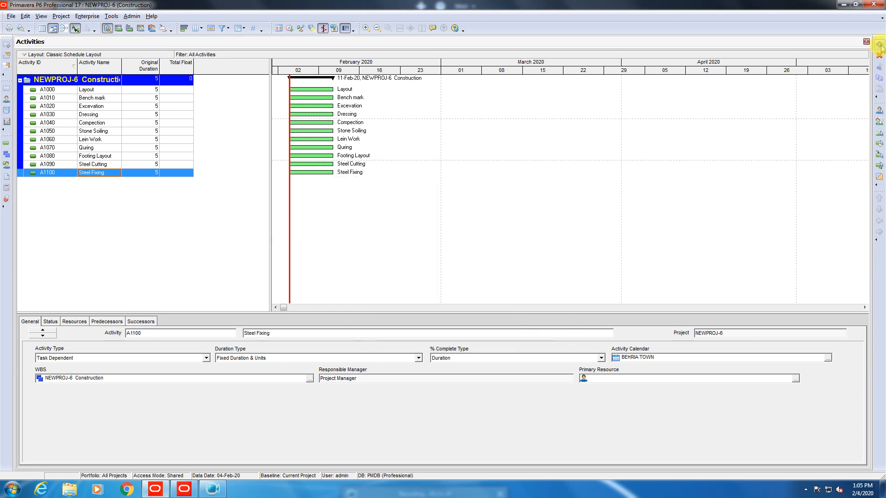
Add activity A1110 named 'Form Work'.
click(880, 46)
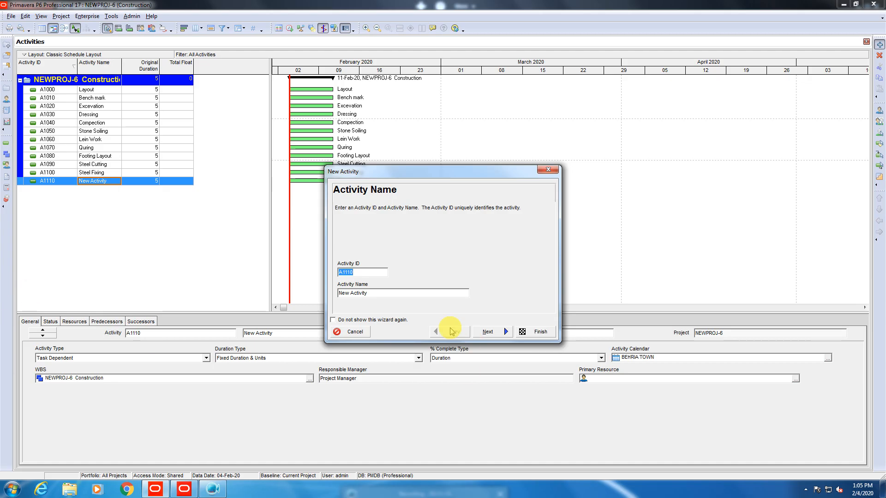
click(384, 293)
triple_click(384, 293)
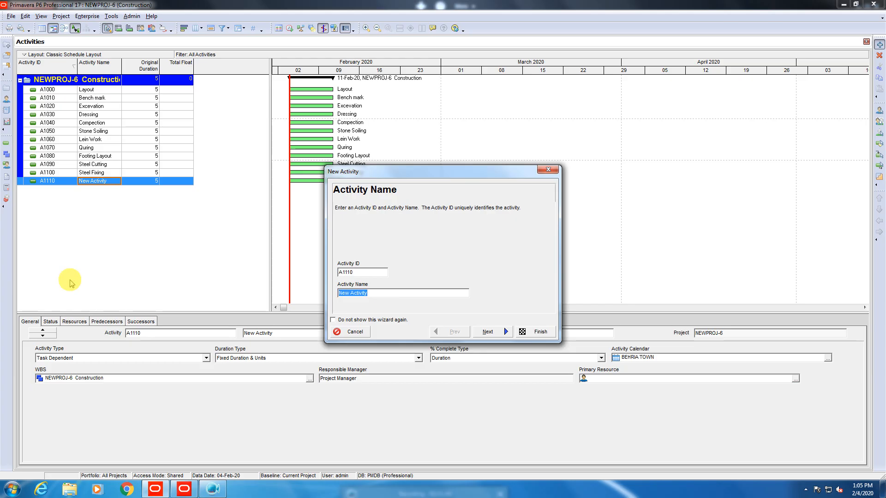
text(Form Wor)
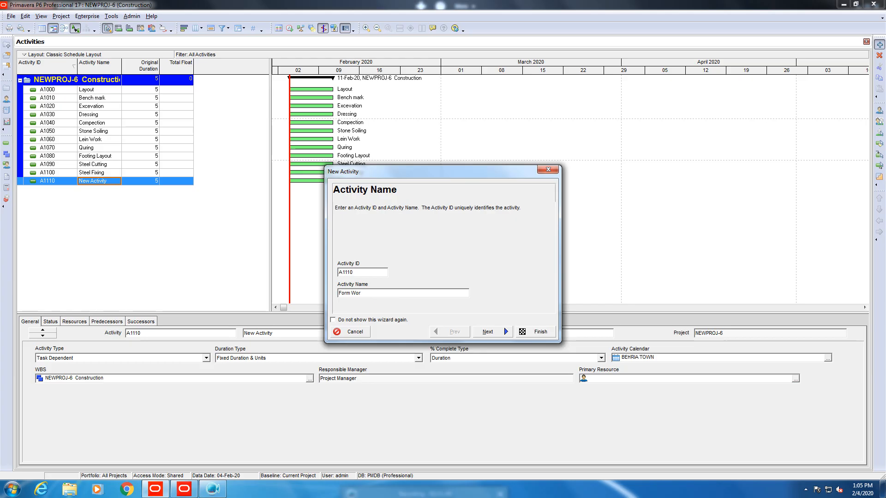
text(k)
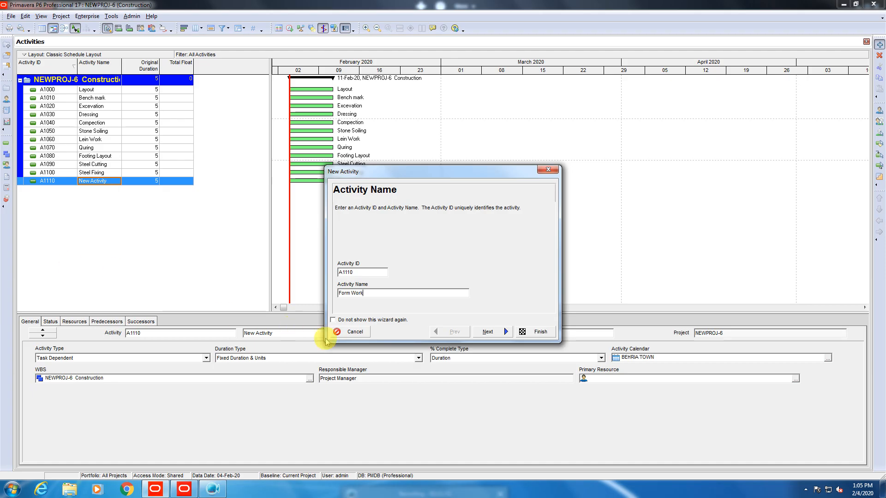
click(538, 332)
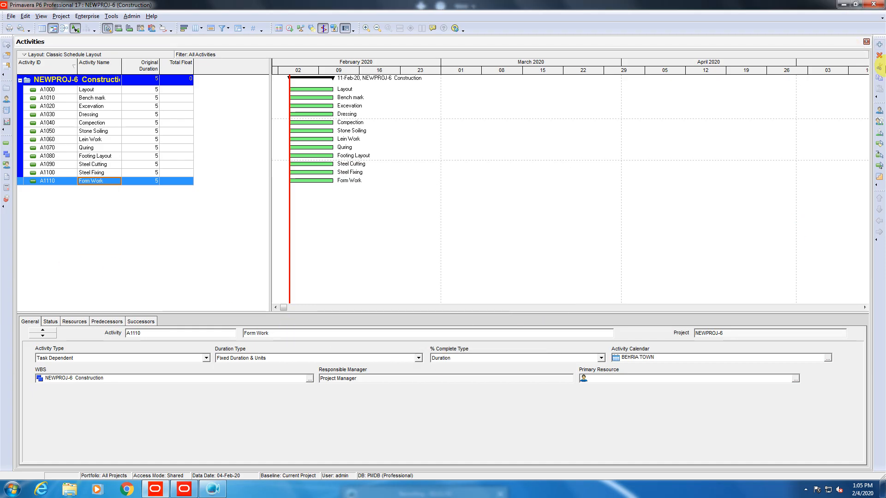
Add activity A1120 named 'Concereting'.
click(880, 45)
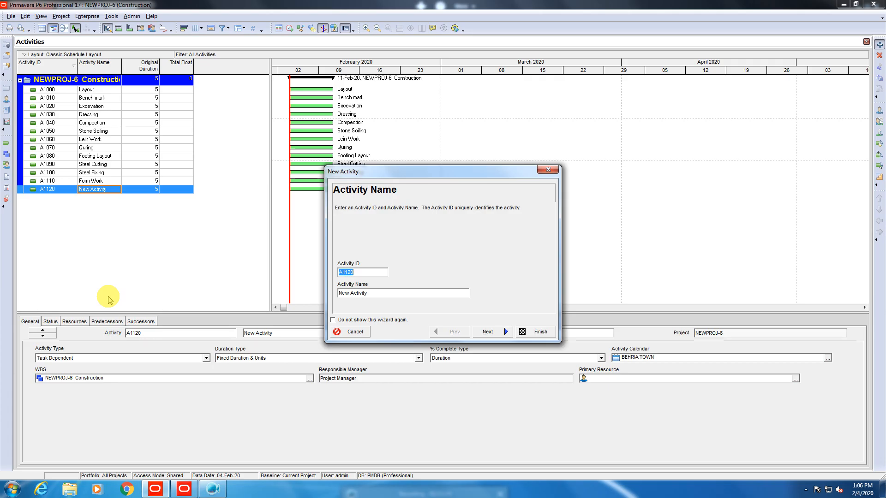
key(Tab)
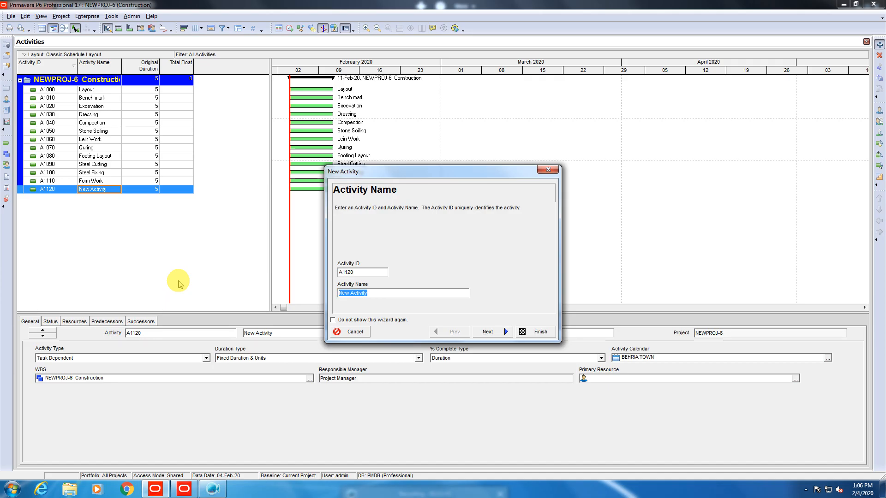
text(Conc)
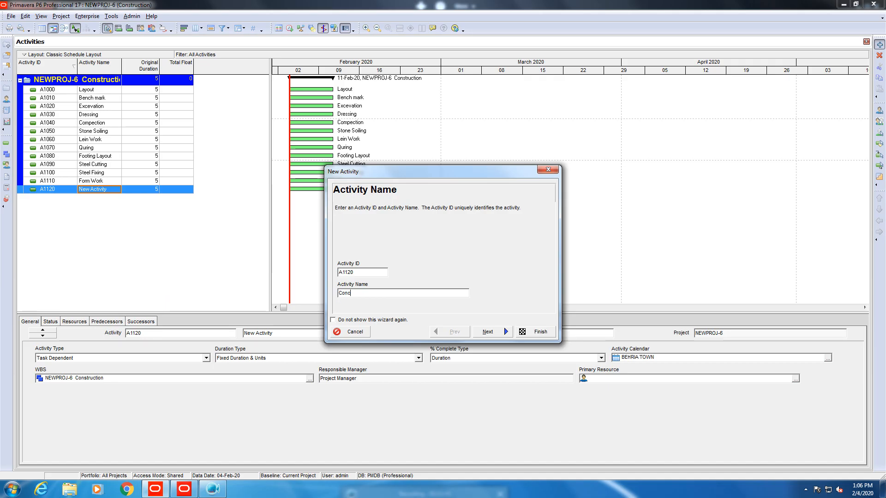
text(ereting)
click(518, 331)
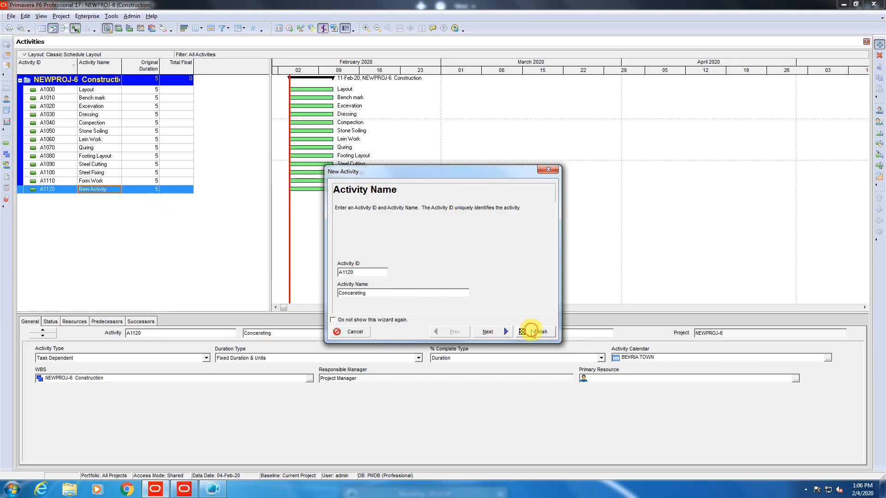
Add activity A1130 named 'Quring'.
click(880, 44)
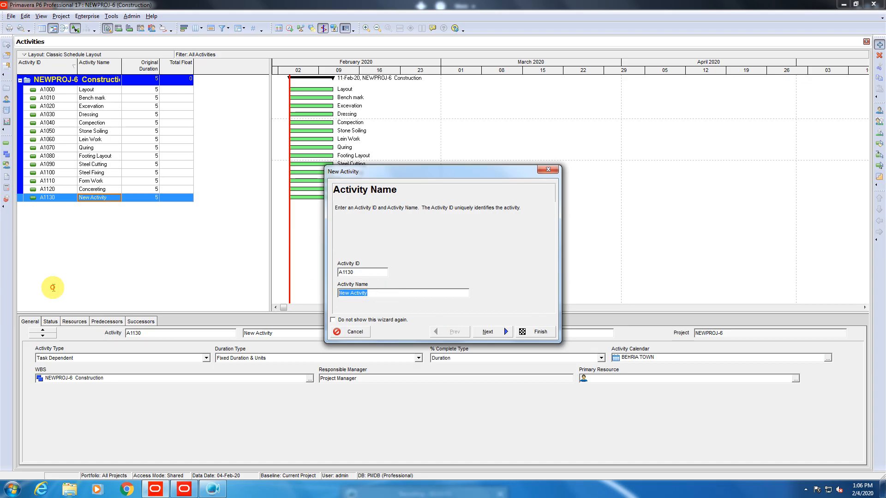
key(BackSpace)
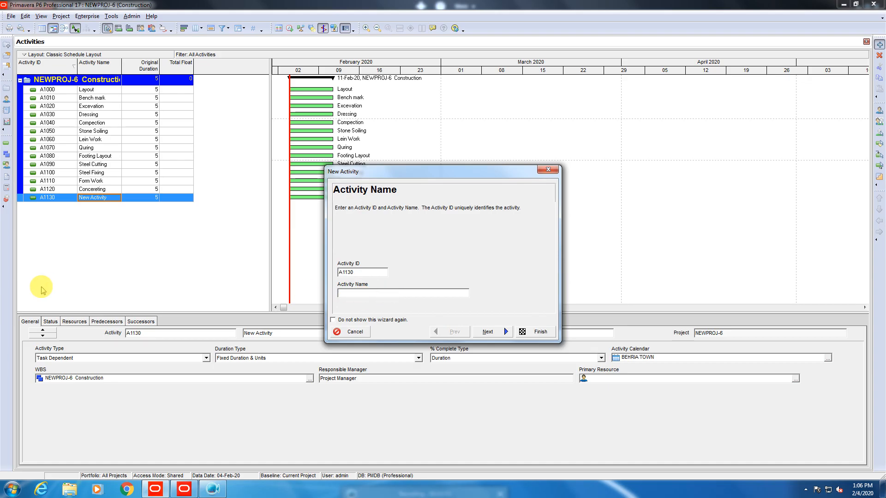
text(Quring)
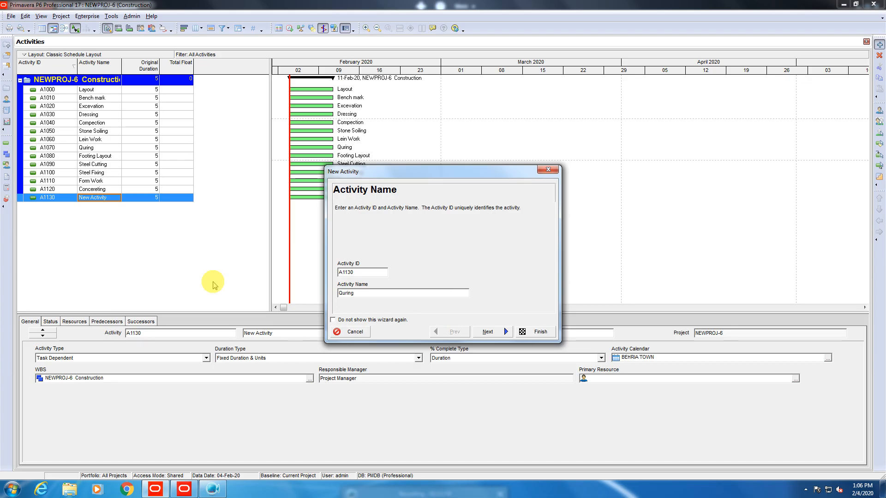
click(533, 336)
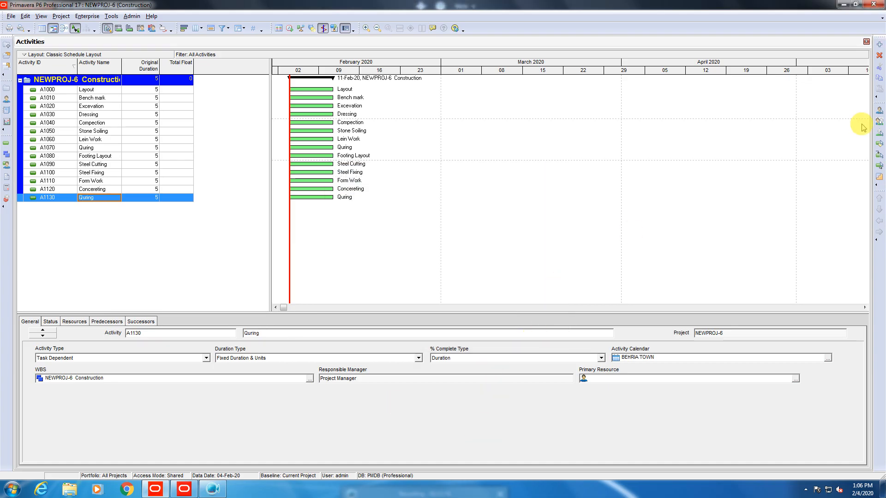
Add activity A1140 named 'Back Filling'.
click(879, 44)
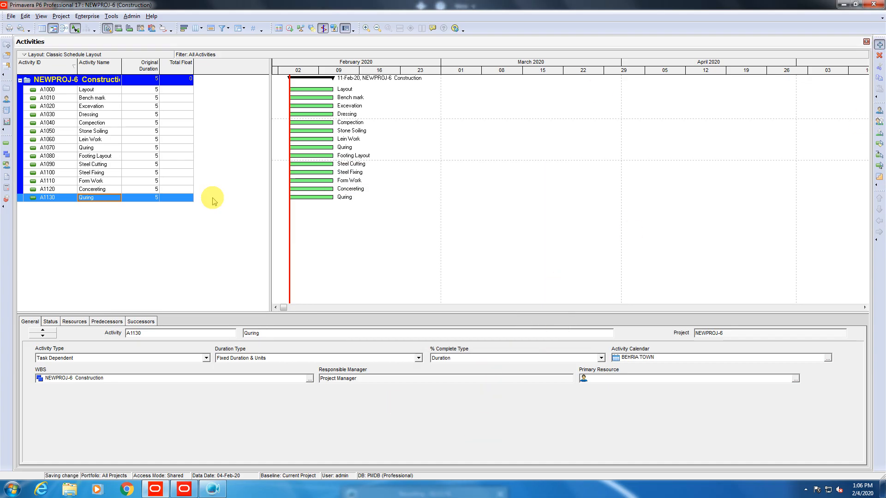
drag(378, 294, 0, 247)
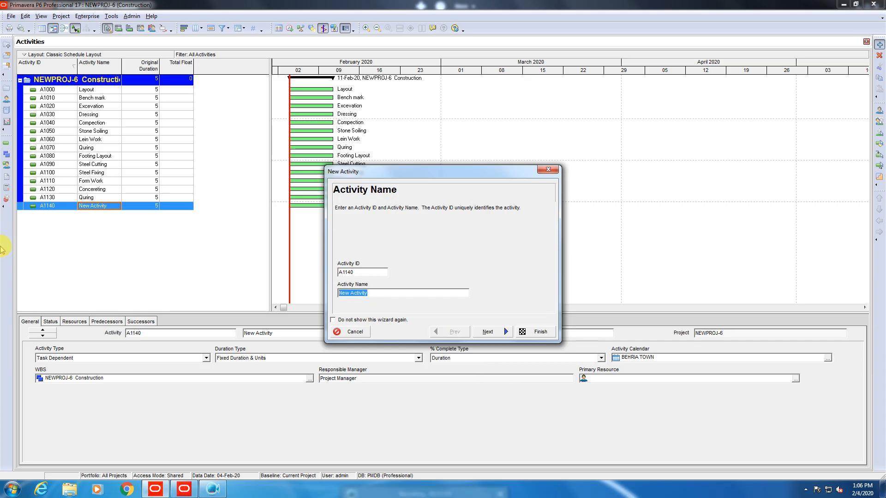
text(Back Filling)
click(536, 332)
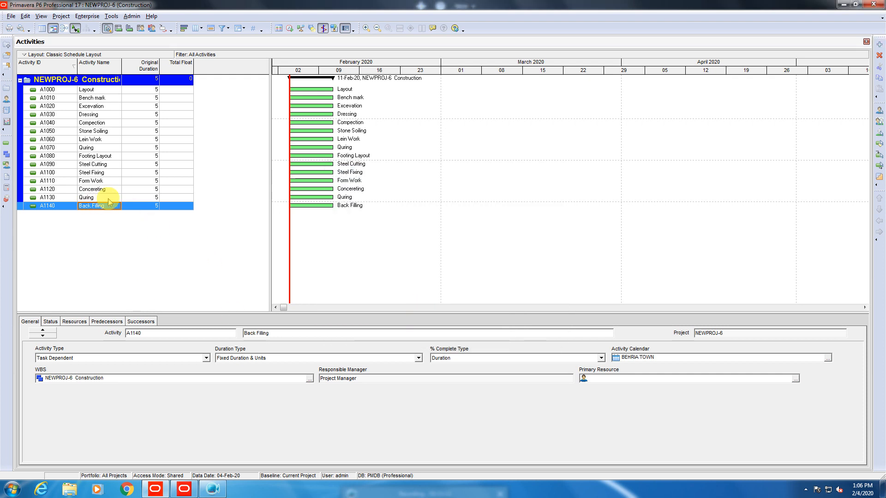
click(108, 199)
Extend A1130's name with 'of Concerete'.
click(107, 199)
click(108, 198)
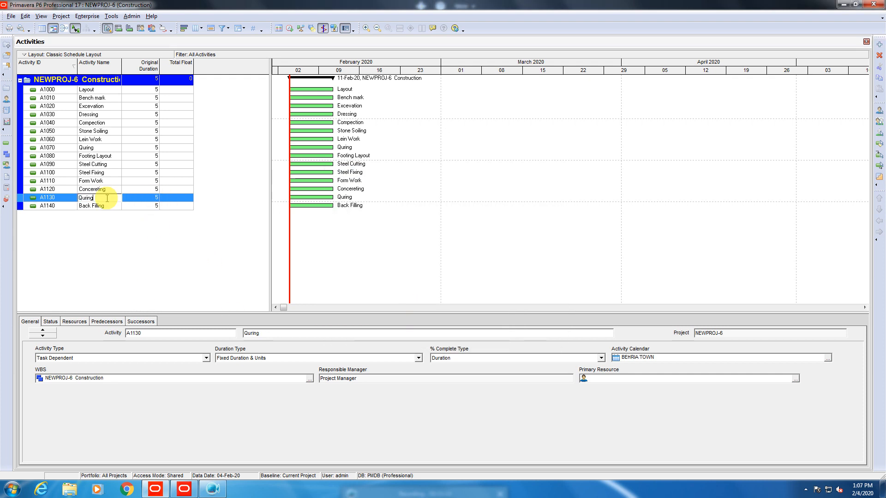
text(of Concerete)
key(Return)
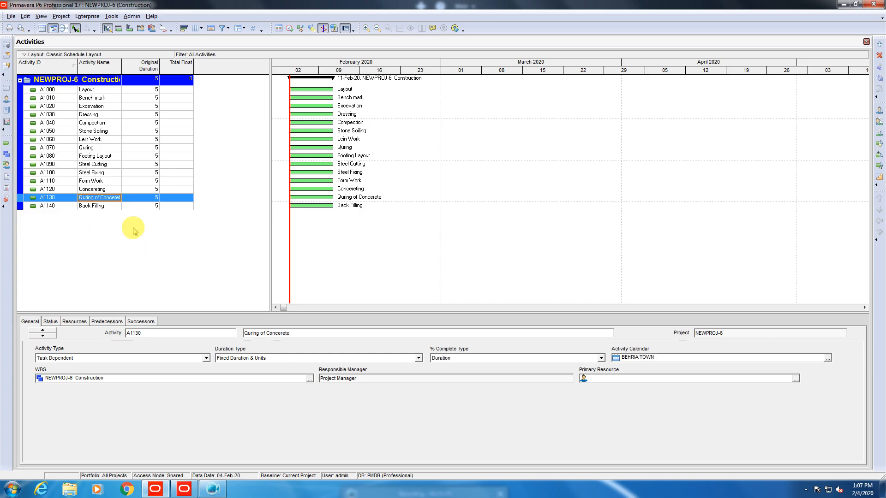
Rename activity A1070 to 'Quring Of Lein'.
double_click(101, 148)
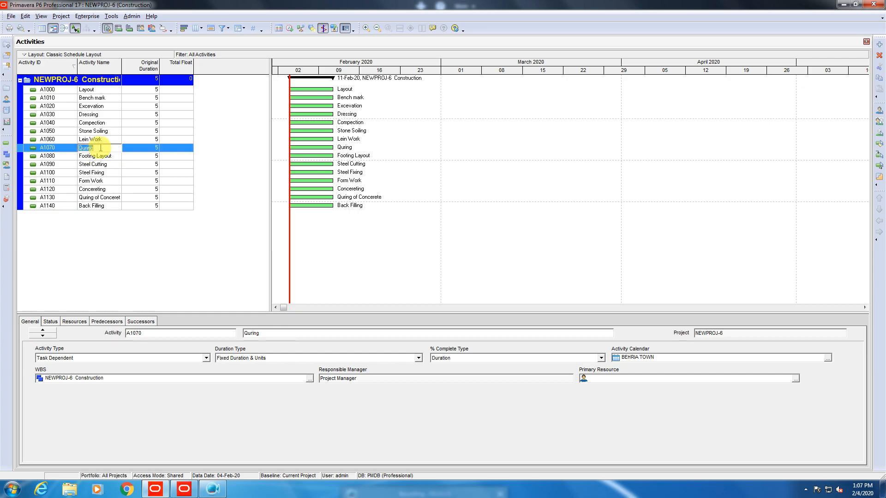
key(BackSpace)
key(ctrl+z)
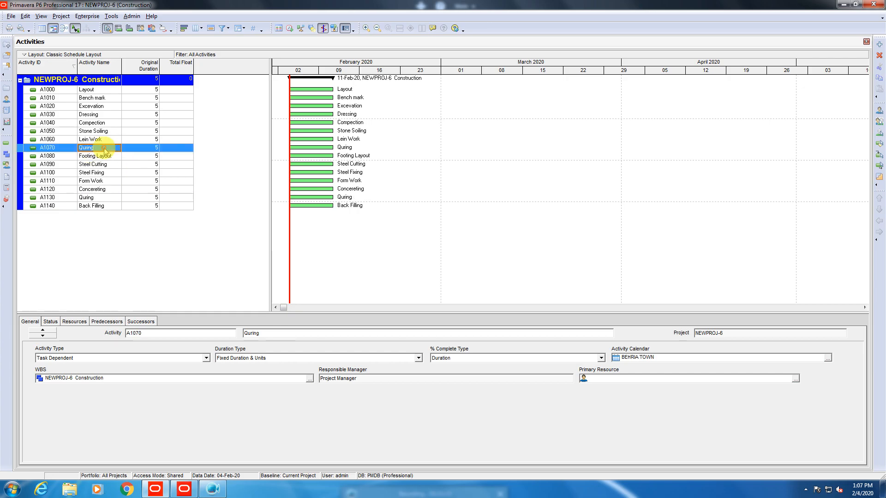
click(104, 148)
click(105, 148)
double_click(105, 148)
click(104, 148)
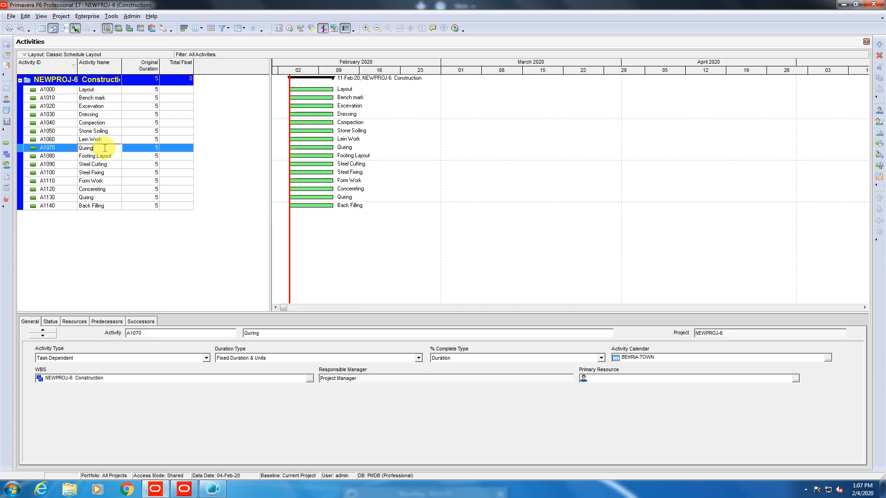
text(Of Lein)
key(Return)
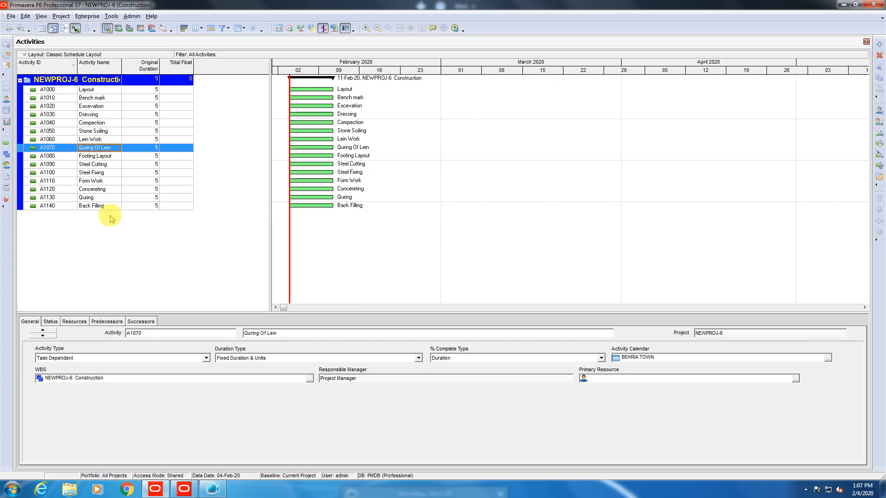
Correct A1130's name to 'Quring of Concrete'.
click(103, 201)
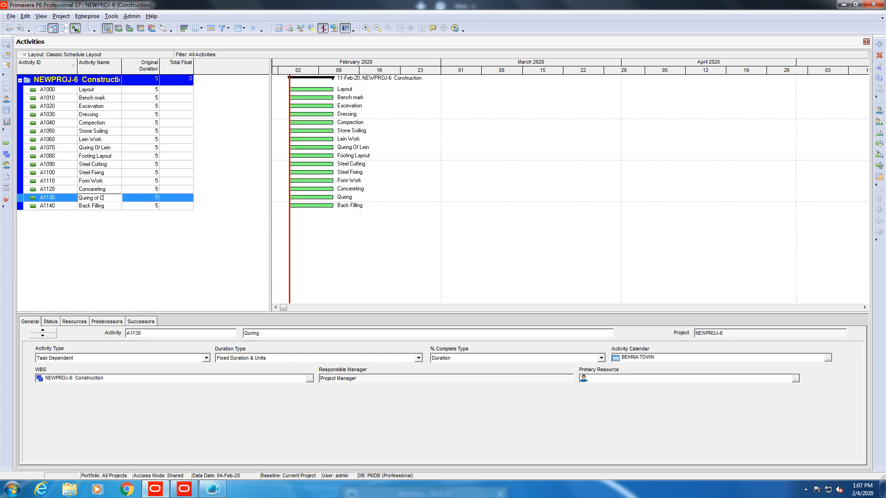
text(of Concer)
text(te)
key(Return)
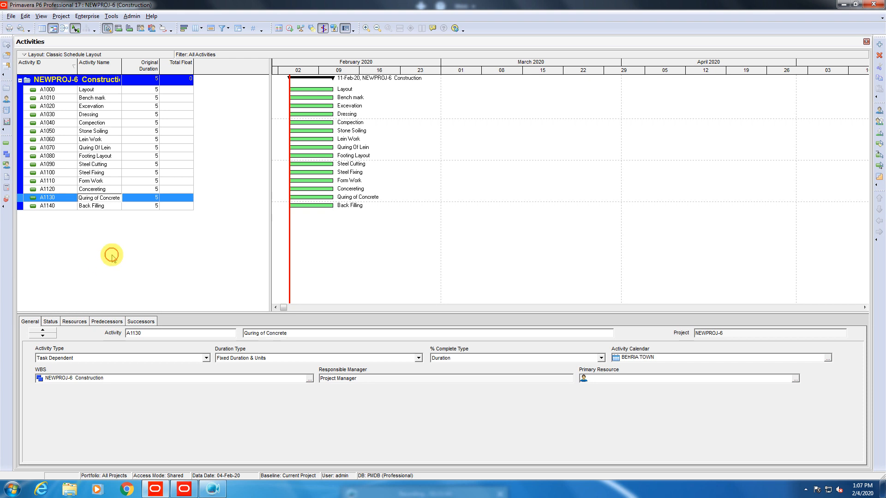
click(97, 205)
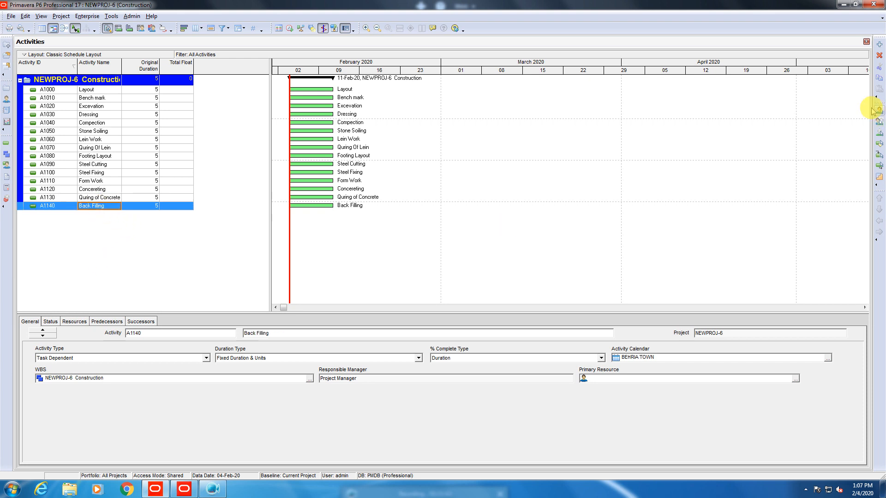
Add activity A1150 named 'Competing'.
click(879, 44)
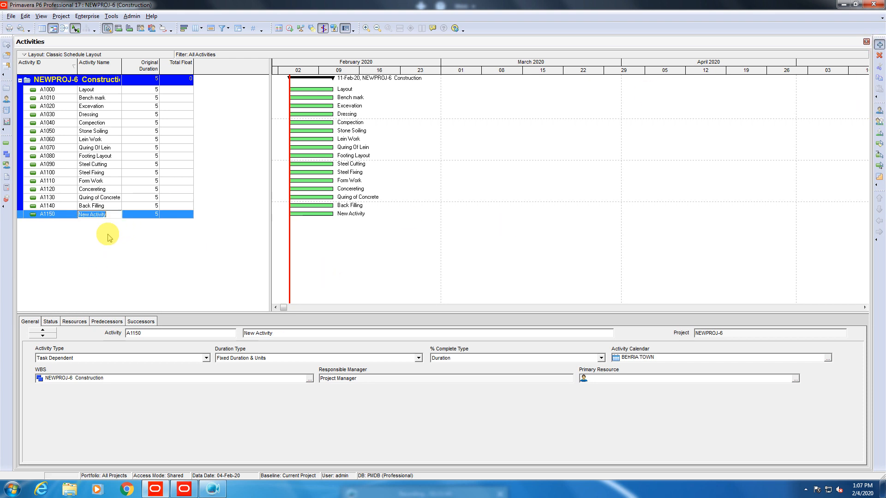
key(Tab)
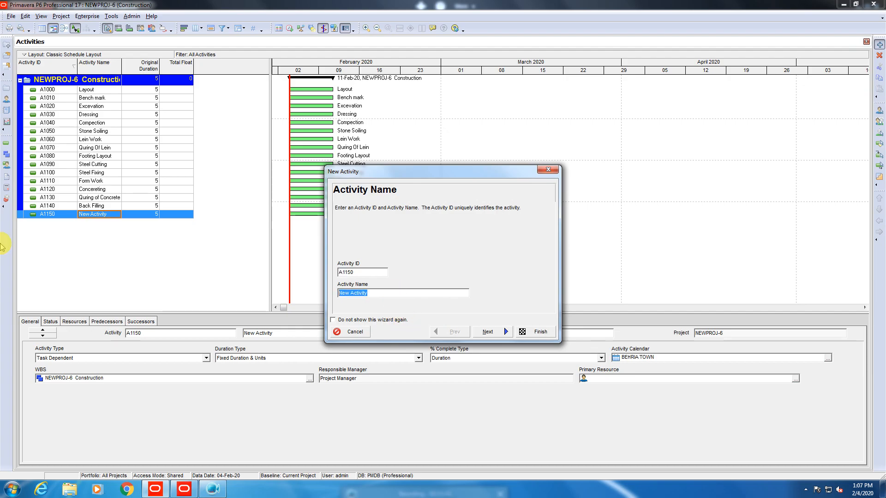
text(Competing)
click(531, 333)
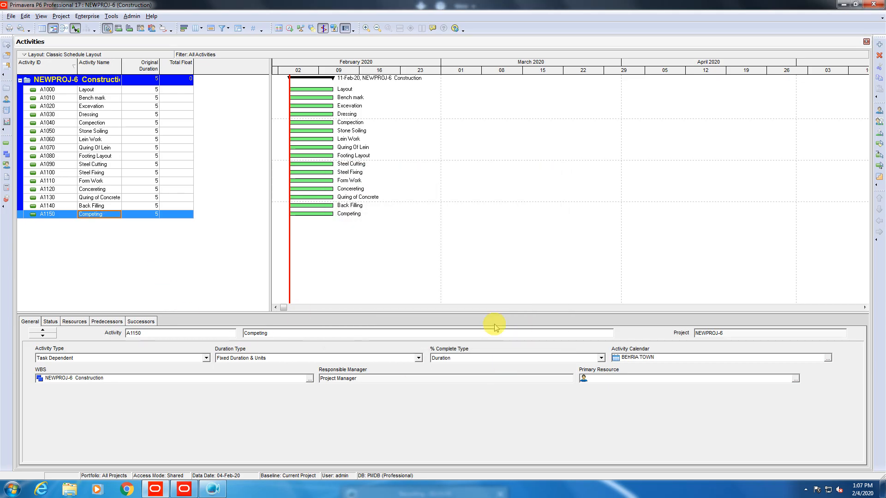
Add activity A1160 named 'Layout of Plinth Beam'.
click(880, 45)
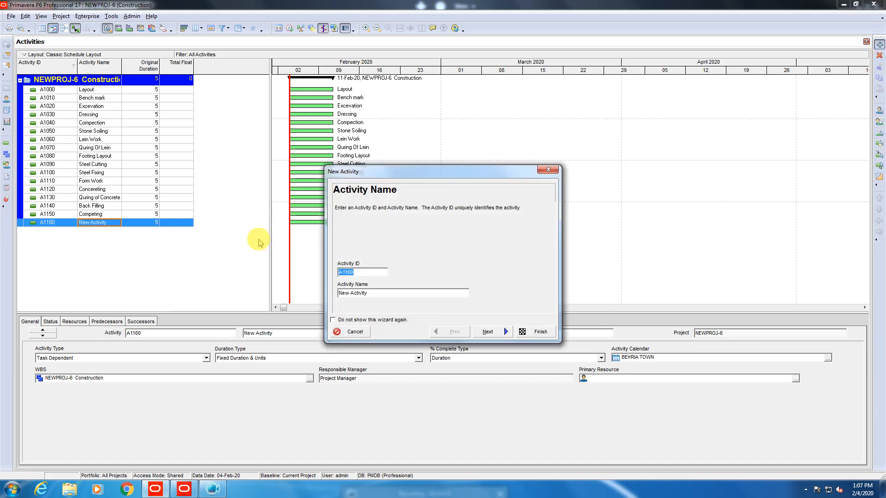
triple_click(379, 293)
key(BackSpace)
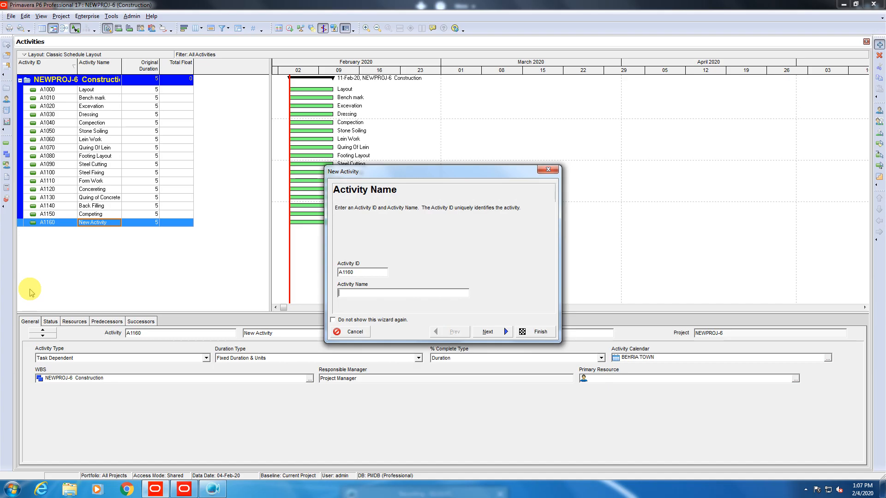
text(La)
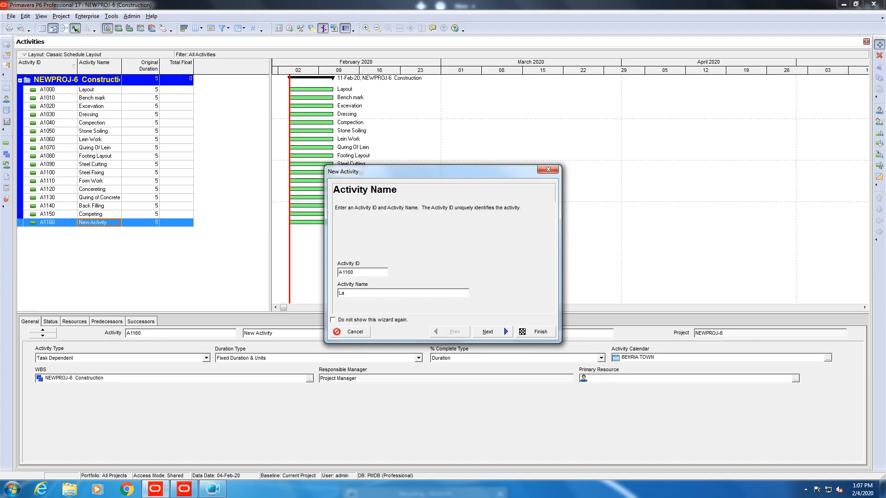
text(yout of Plinth Beam)
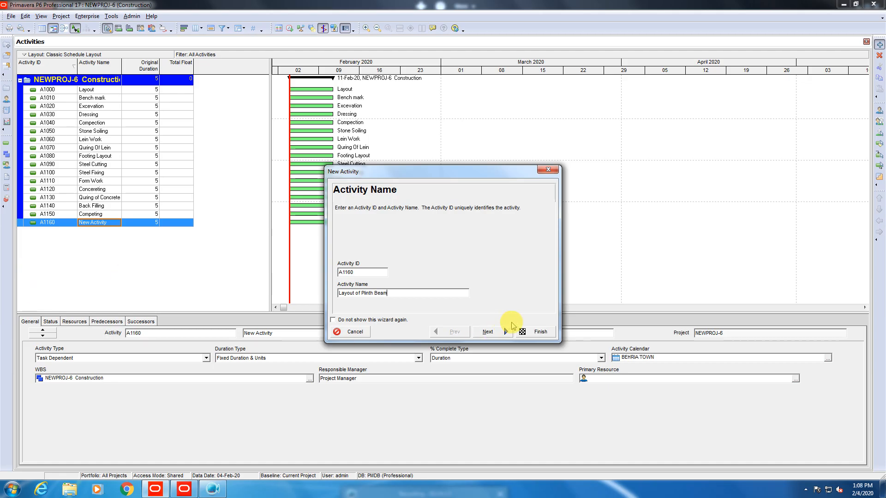
click(541, 332)
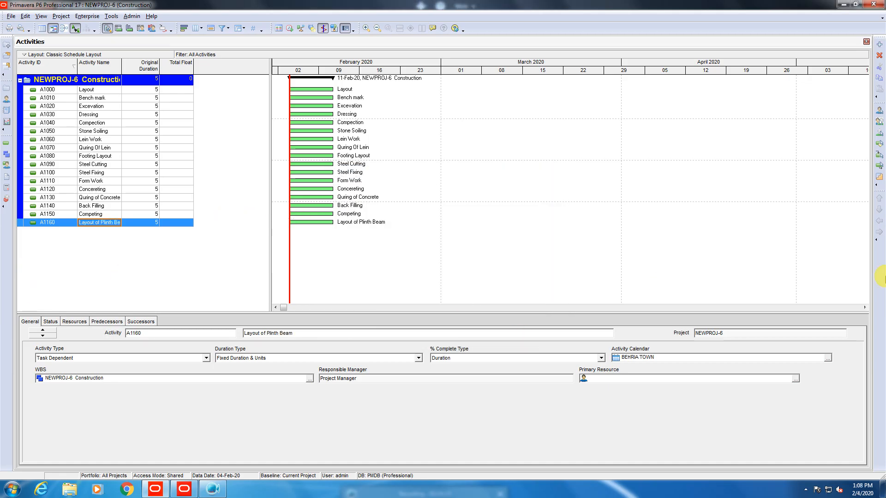
click(879, 44)
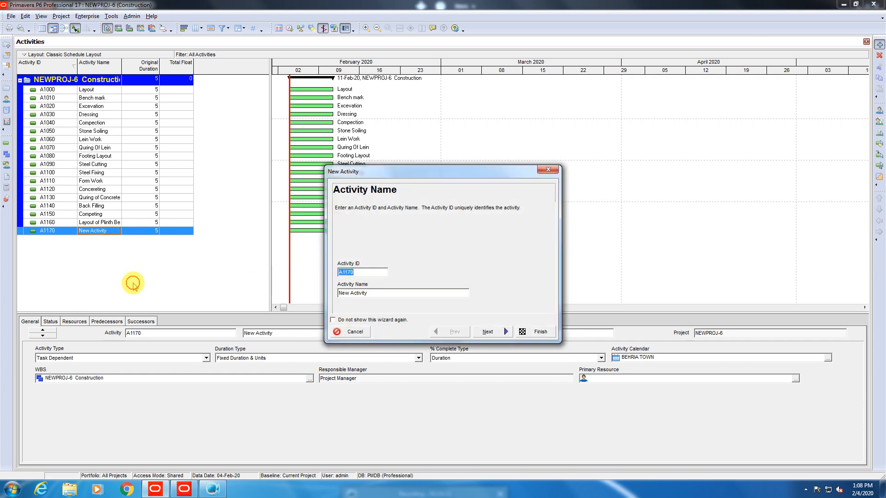
Name activity A1170 'C.C Bed' and finish the wizard.
drag(339, 294, 369, 293)
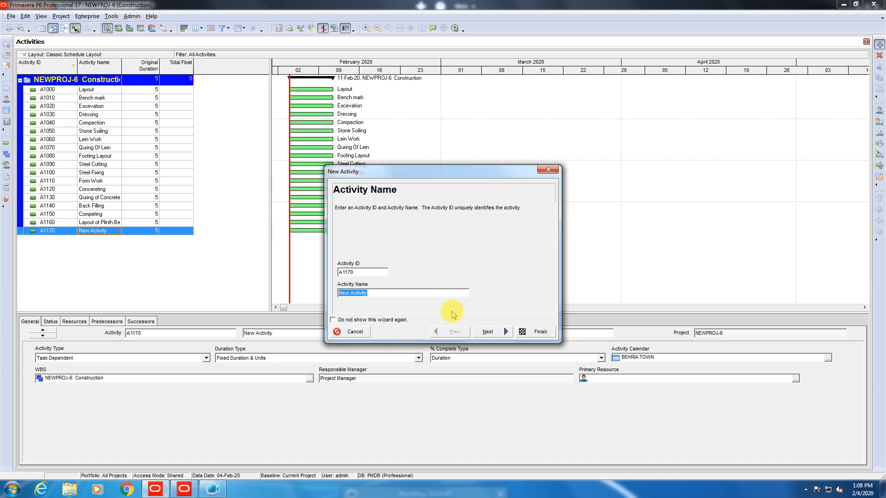
text(C)
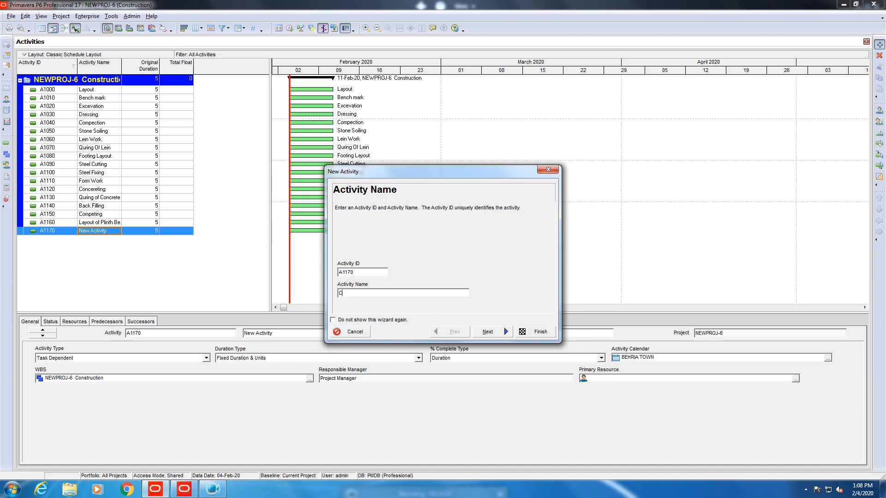
text(.C Bed)
click(521, 332)
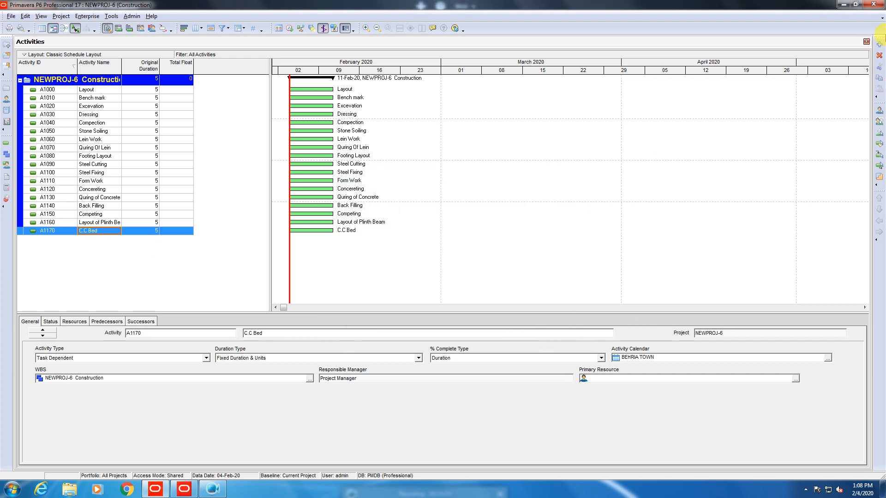
Add activity A1180 'Steel Cutting for Plinth Beam' and widen the Activity Name column.
click(879, 44)
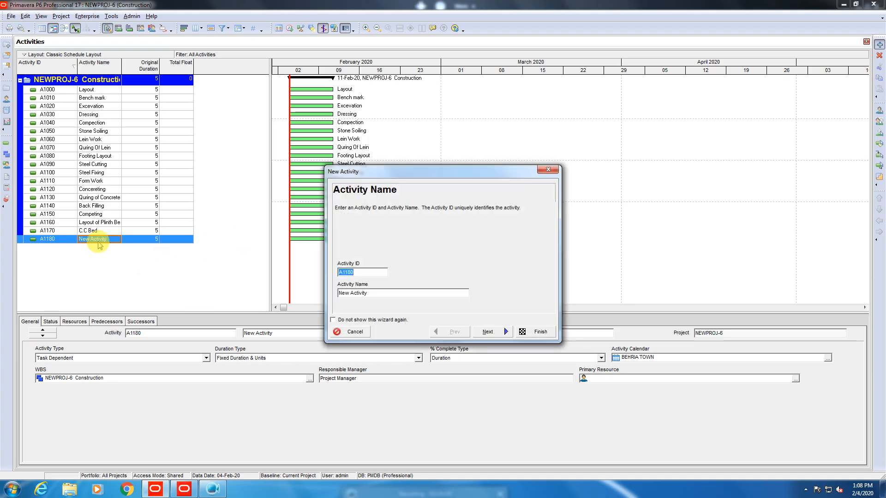
drag(351, 294, 386, 293)
text(S)
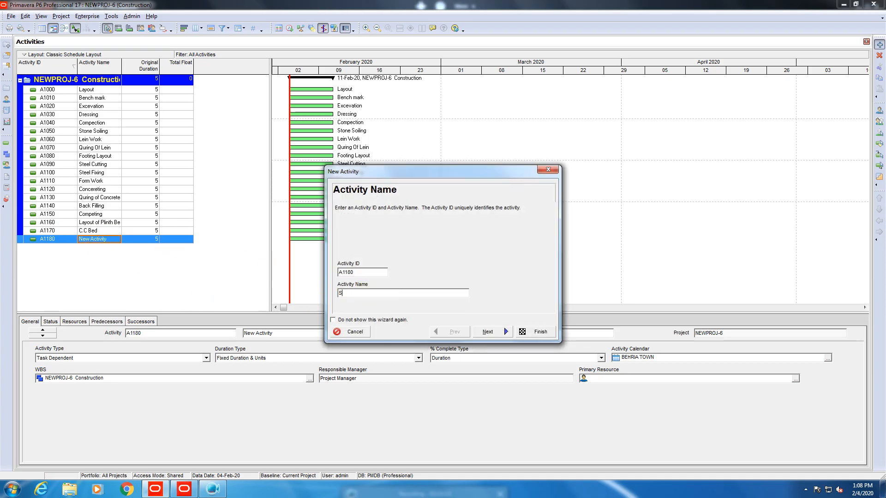
text(teel Cutting)
key(BackSpace)
text(linth Beam)
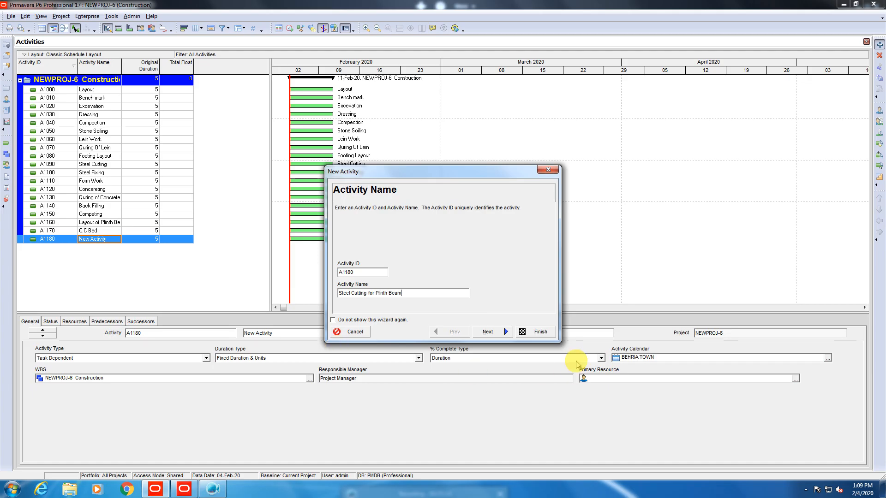
click(538, 332)
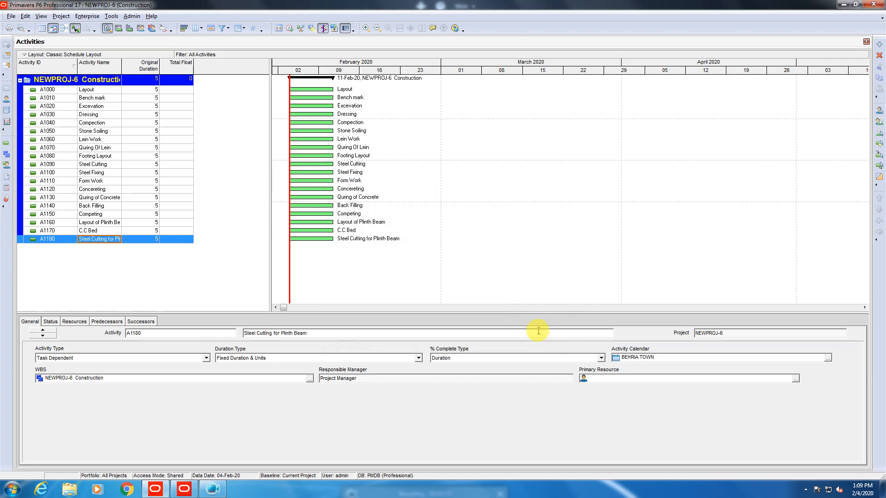
double_click(122, 66)
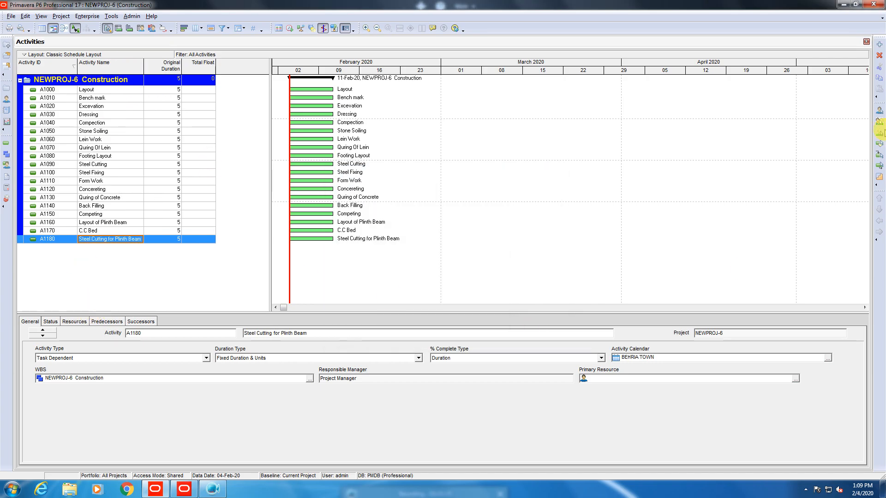
Add activity A1190 named 'Steel Fixing for Plinth Beam'.
click(878, 44)
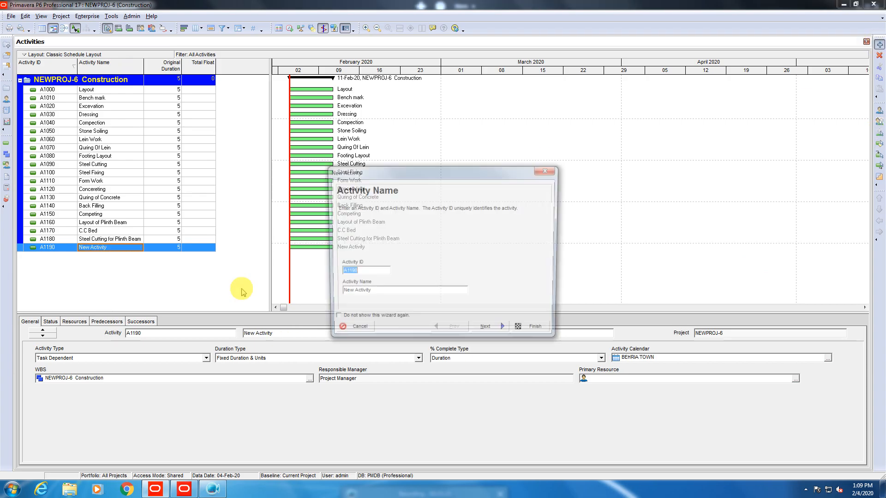
key(Tab)
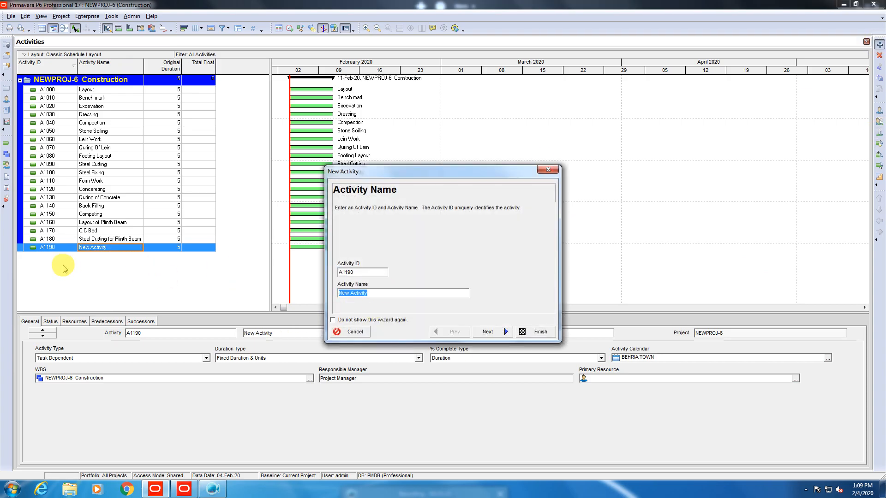
text(Steel)
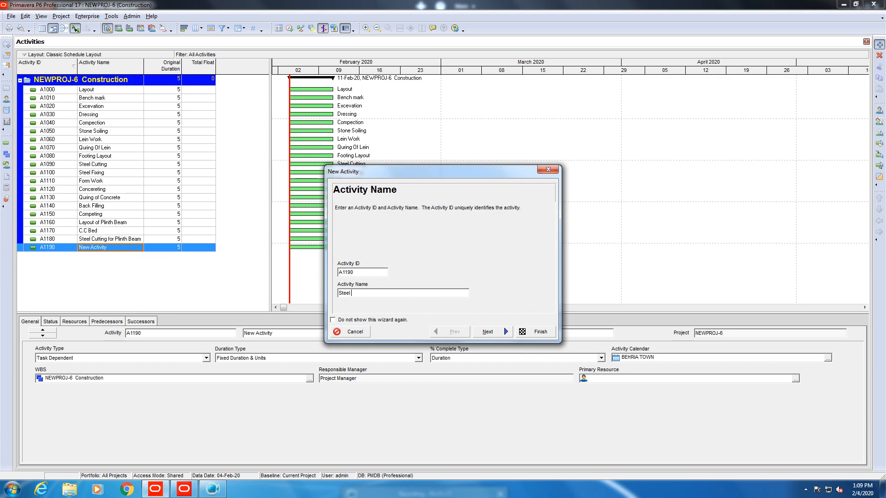
text( Fi)
key(BackSpace)
key(BackSpace)
key(BackSpace)
key(BackSpace)
key(BackSpace)
key(BackSpace)
text(xing for Plinth Beam)
click(537, 332)
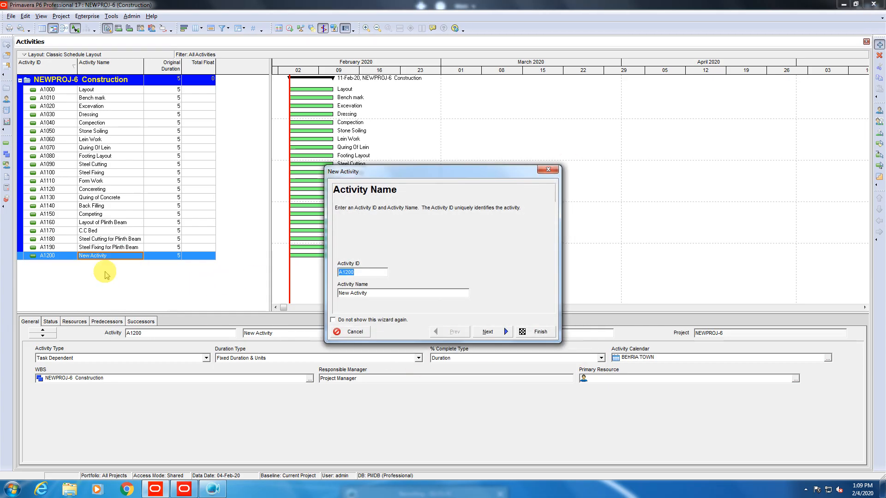
Add activity A1200 named 'Form Work for Plinth Beam'.
drag(398, 294, 141, 281)
text(F)
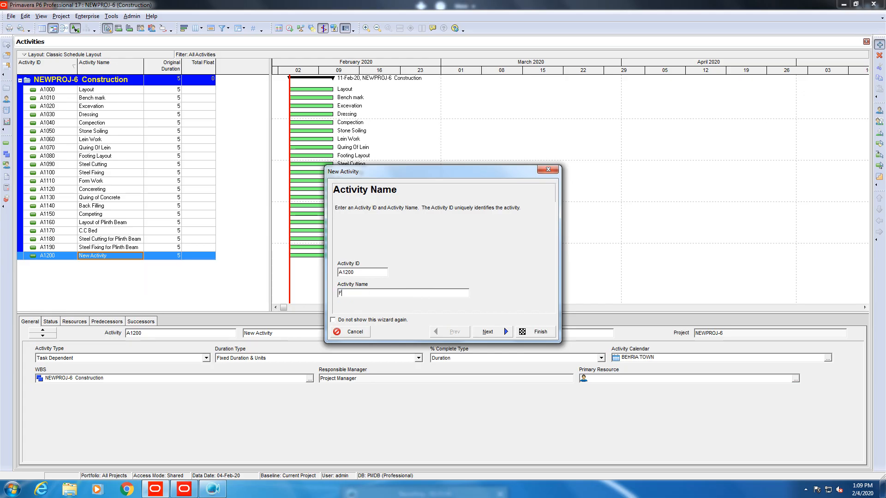
text(orm Work for Plinth Beam)
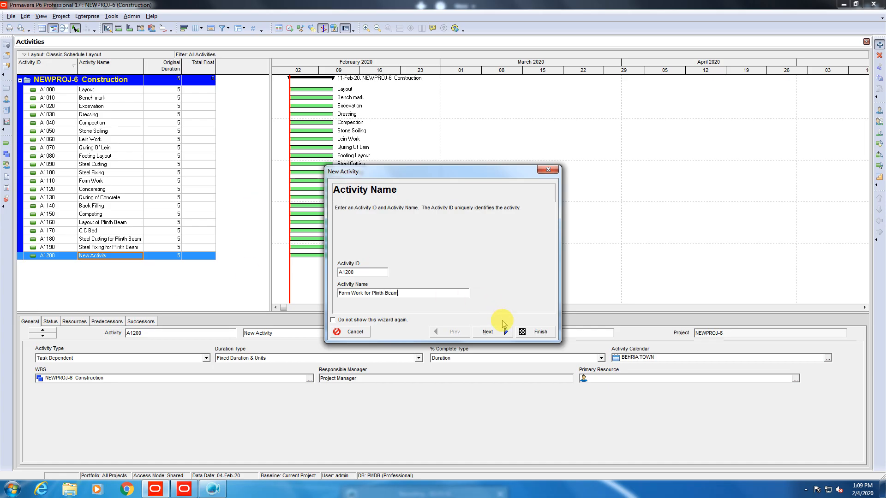
click(522, 329)
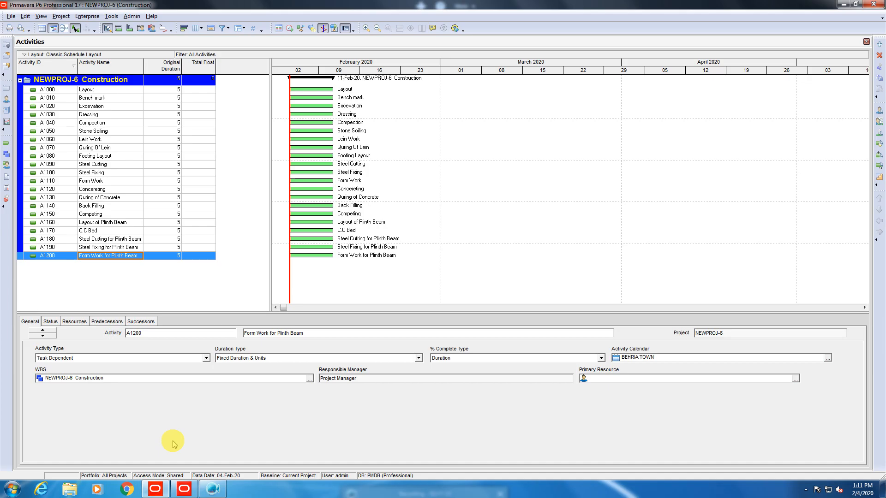
click(106, 156)
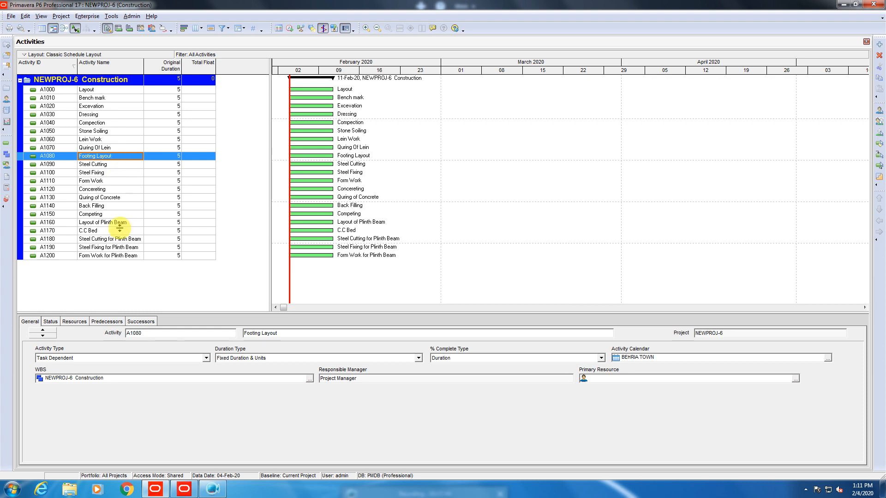
With Form Work for Plinth Beam selected, create activity A1210 named 'Earth Filling'.
click(116, 256)
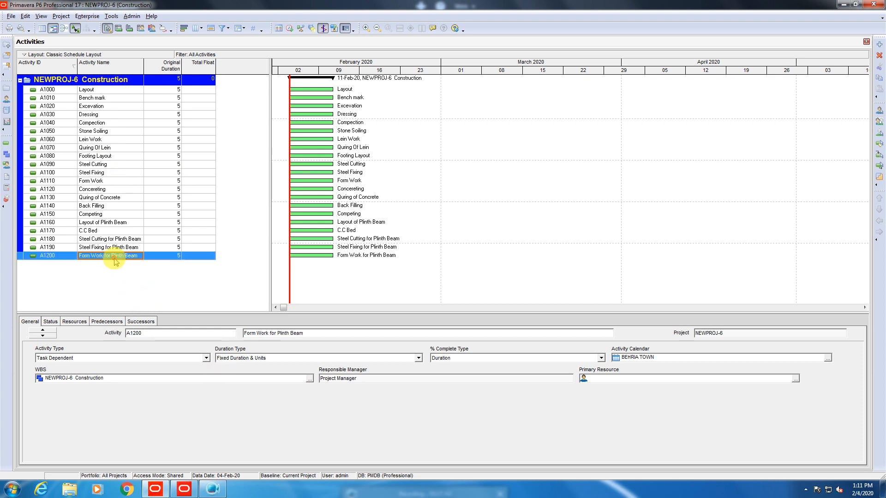
click(880, 44)
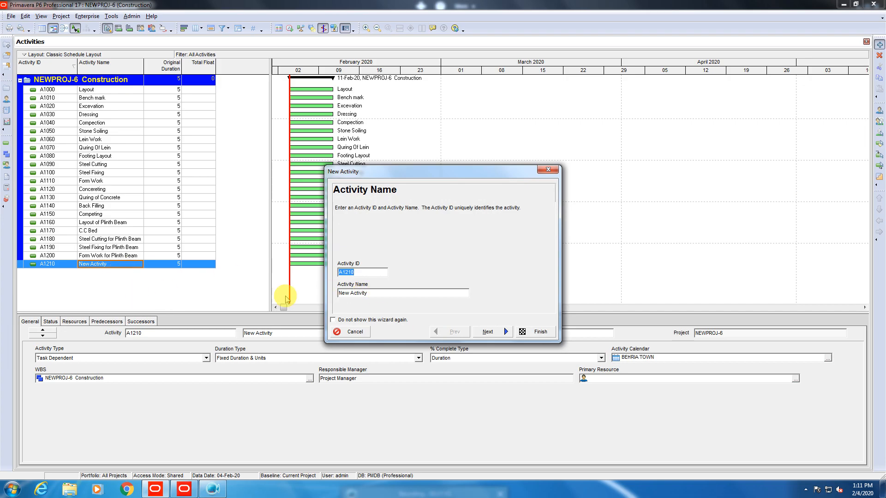
key(Tab)
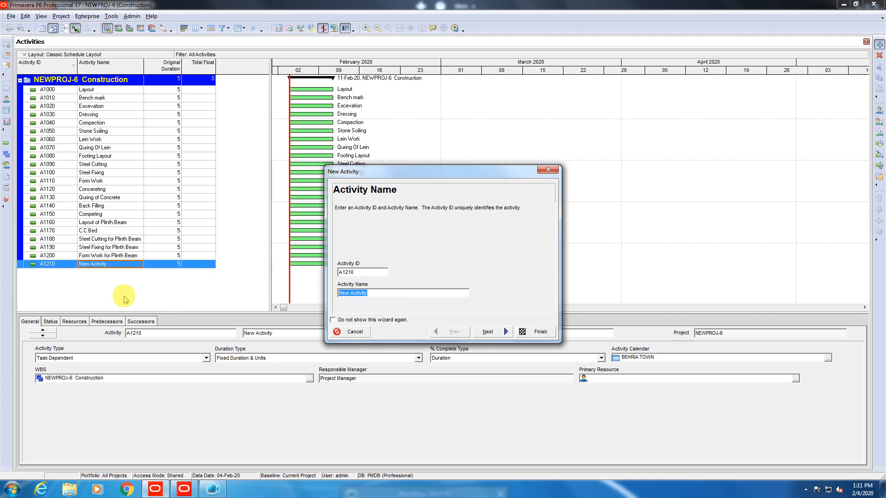
text(Earth )
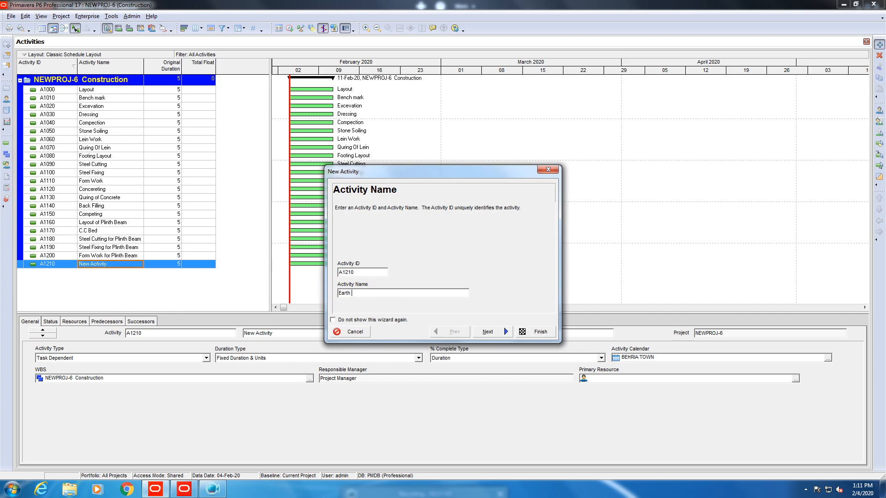
text(Filling)
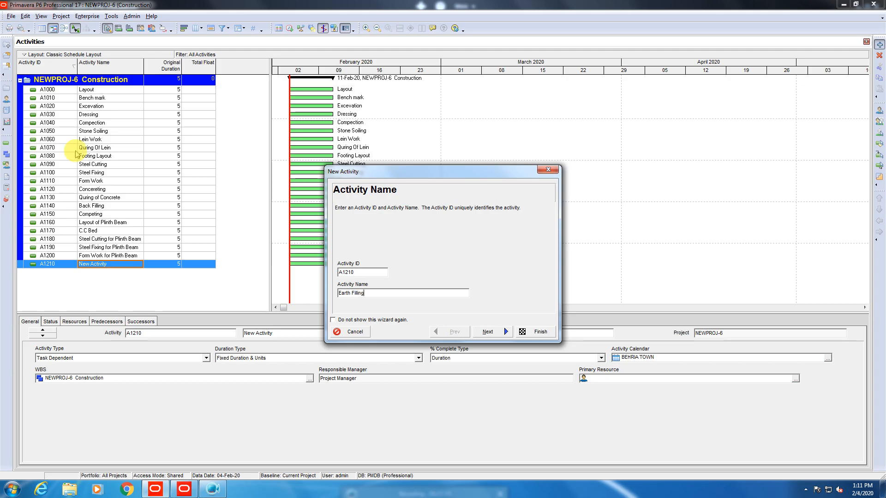
click(535, 331)
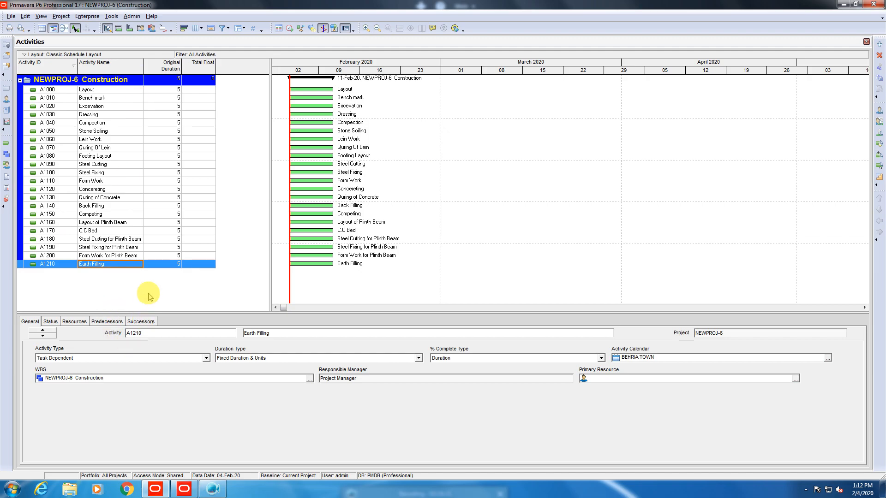
Set original durations of A1000 Layout through A1060 Lein Work to 1 day each.
click(156, 90)
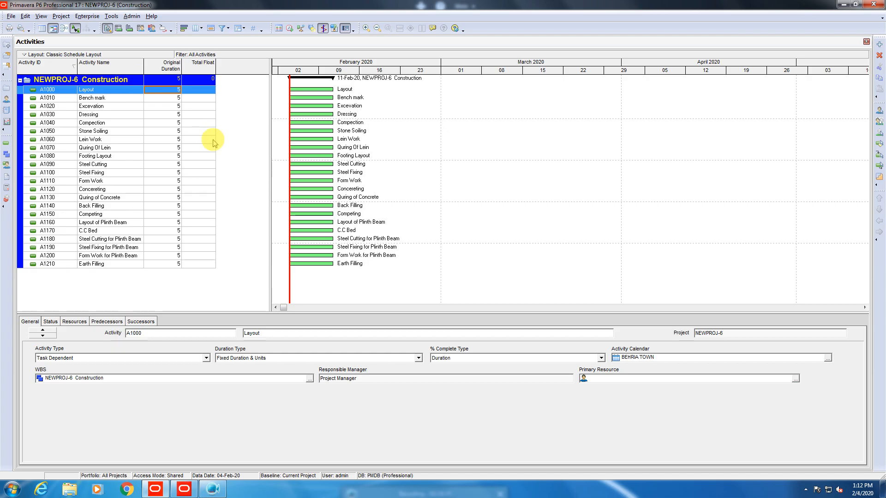
text(1)
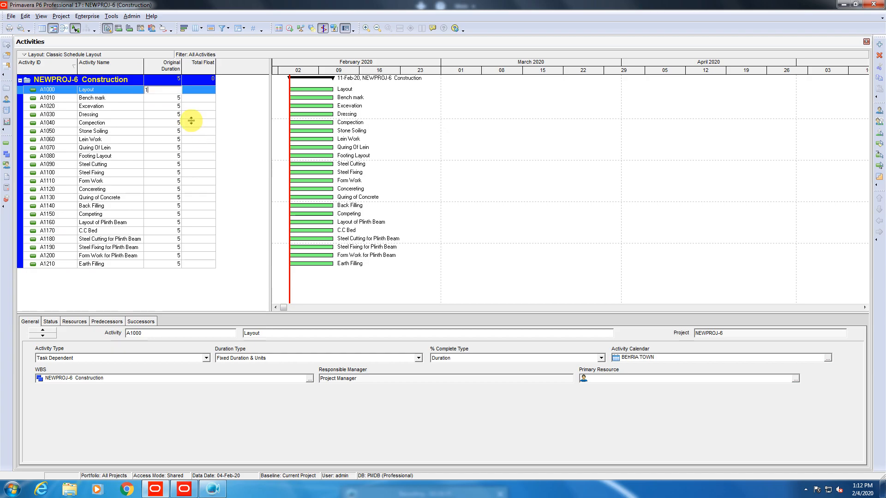
key(Return)
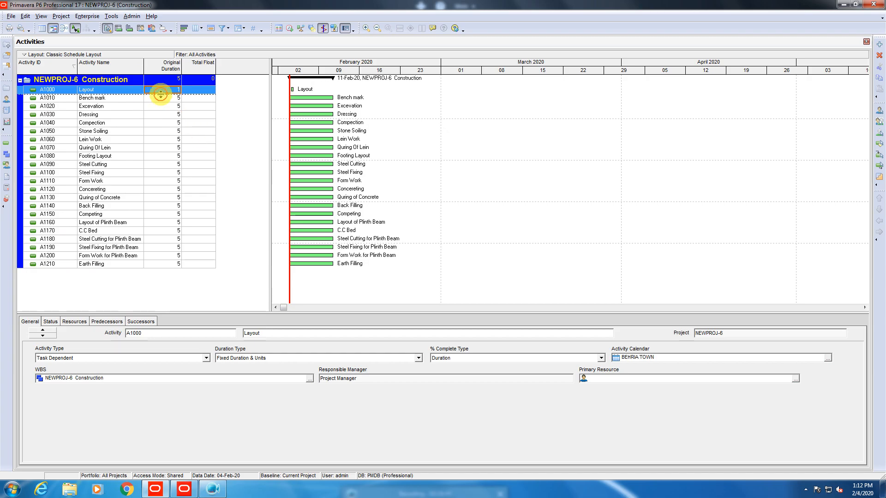
click(163, 99)
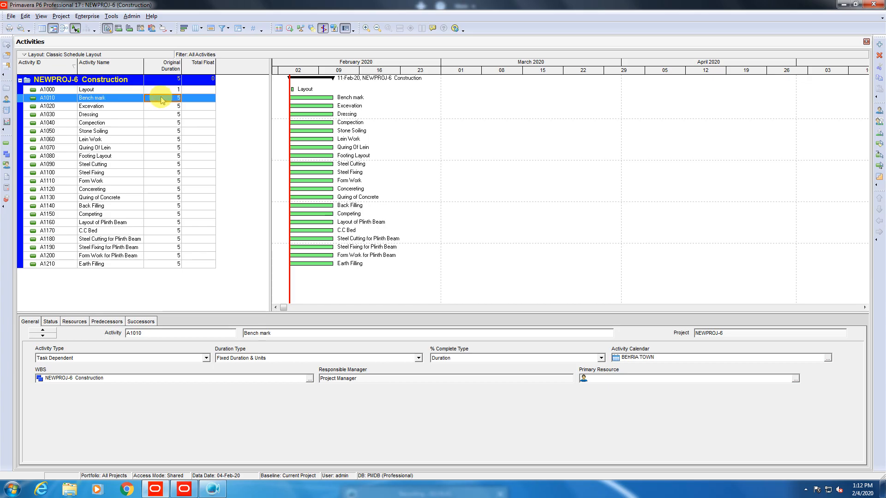
text(1)
key(Return)
click(166, 107)
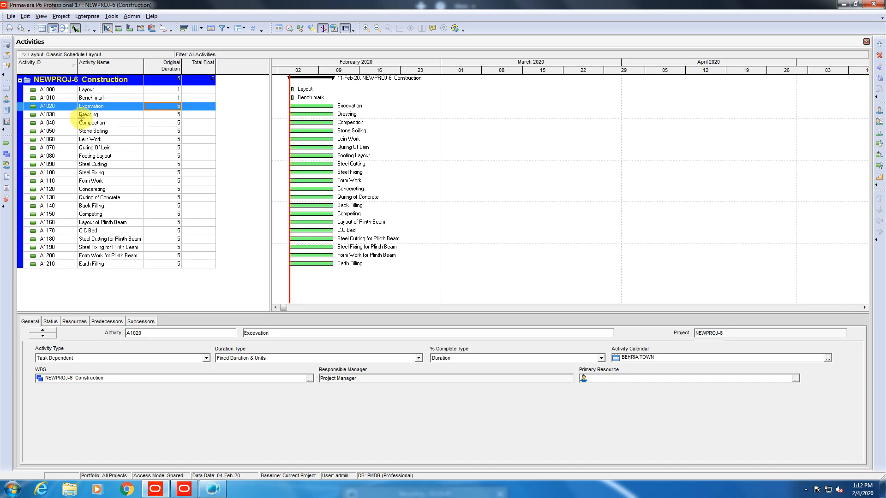
text(1)
key(Return)
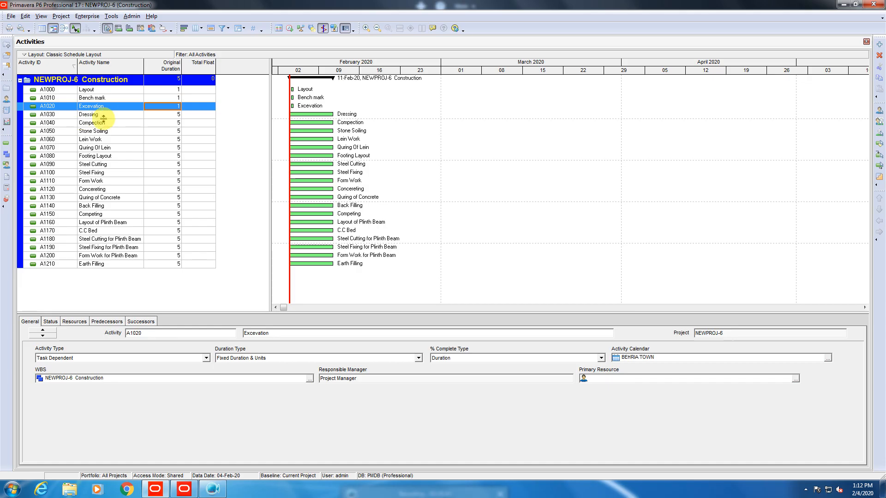
key(Down)
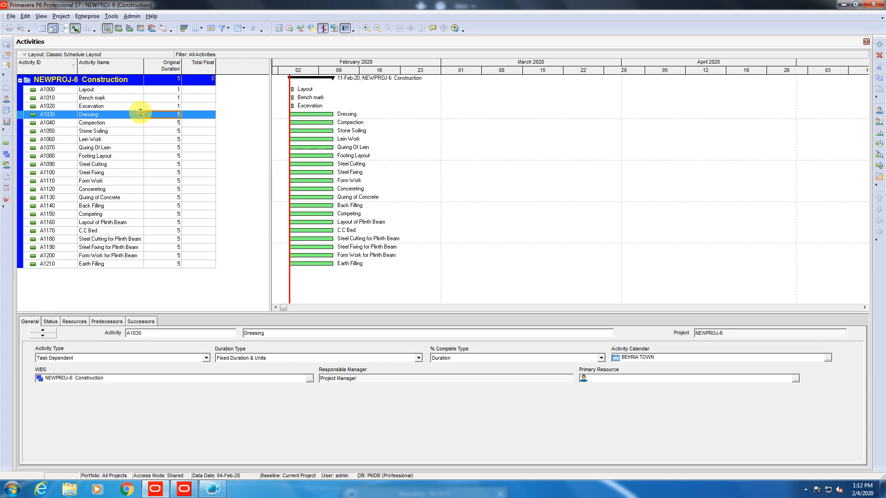
text(1)
key(Return)
click(155, 120)
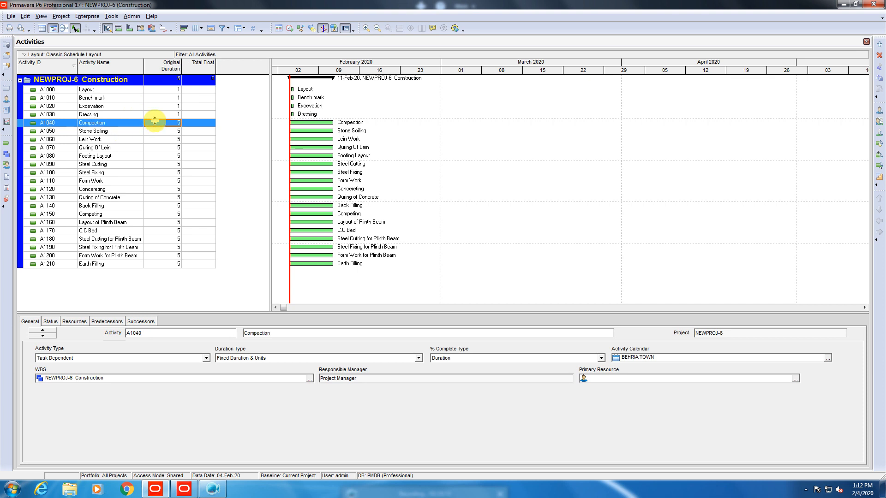
text(1)
key(Return)
click(162, 125)
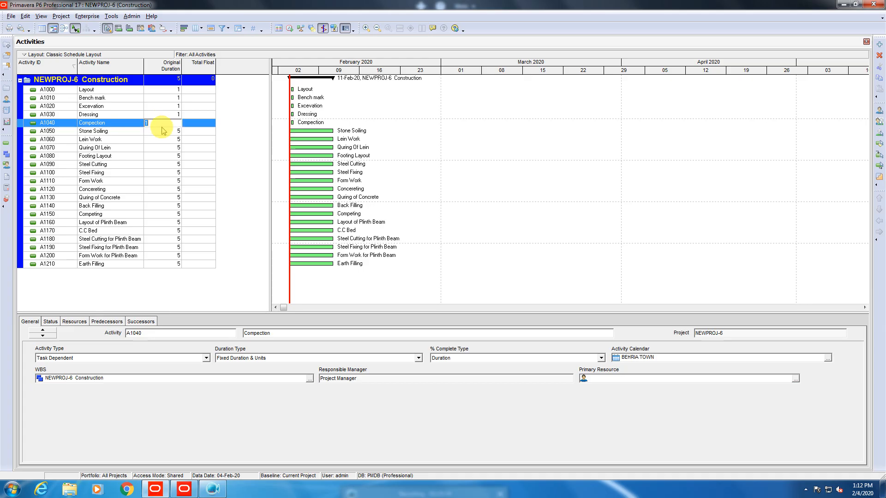
click(161, 131)
text(1)
key(Return)
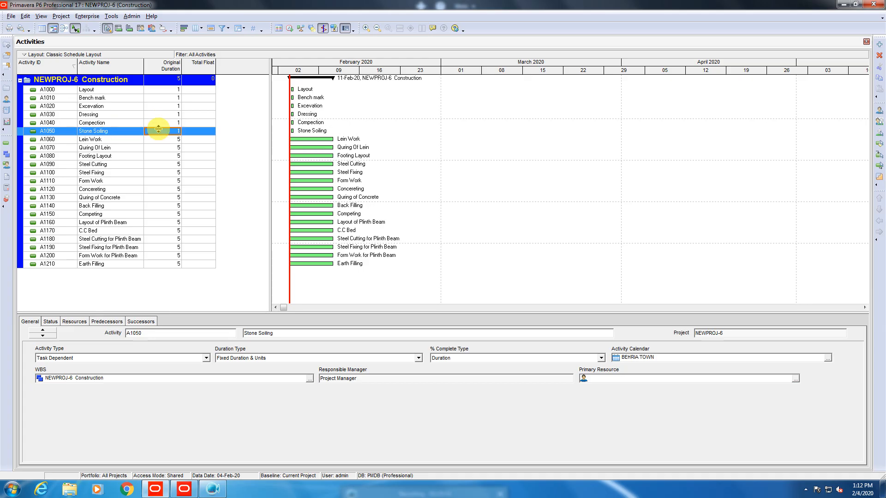
click(161, 138)
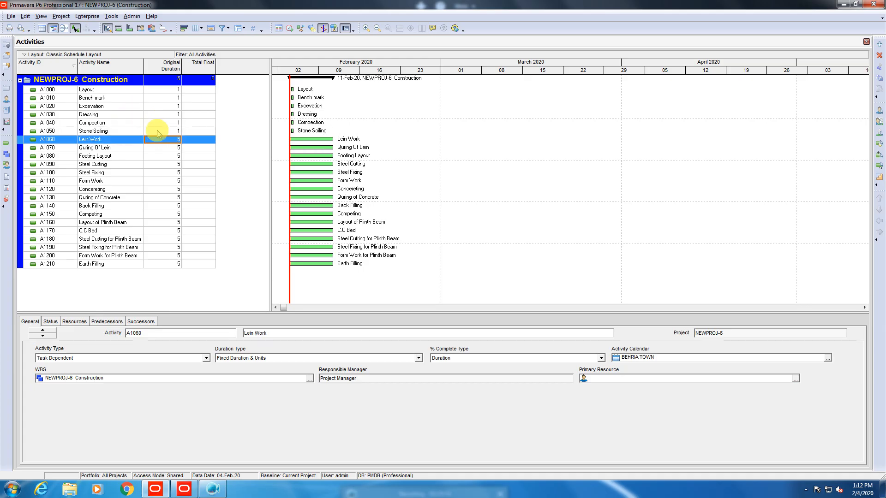
text(1)
key(Return)
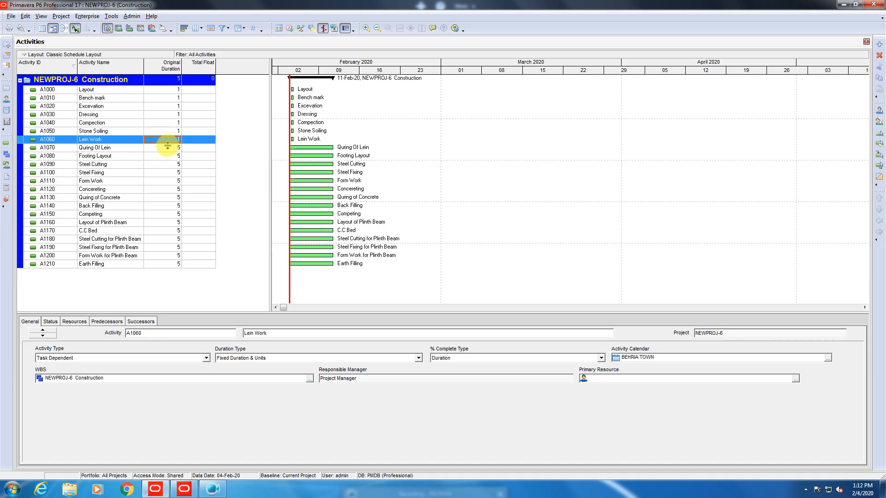
Set A1070 to 2 days, A1080 to 3, A1090 to 1 and A1100 to 2.
click(167, 147)
text(2)
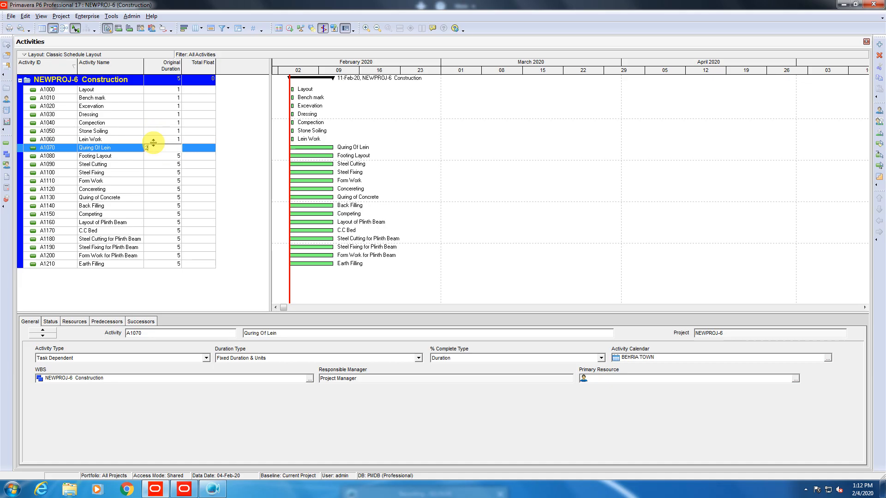
click(165, 159)
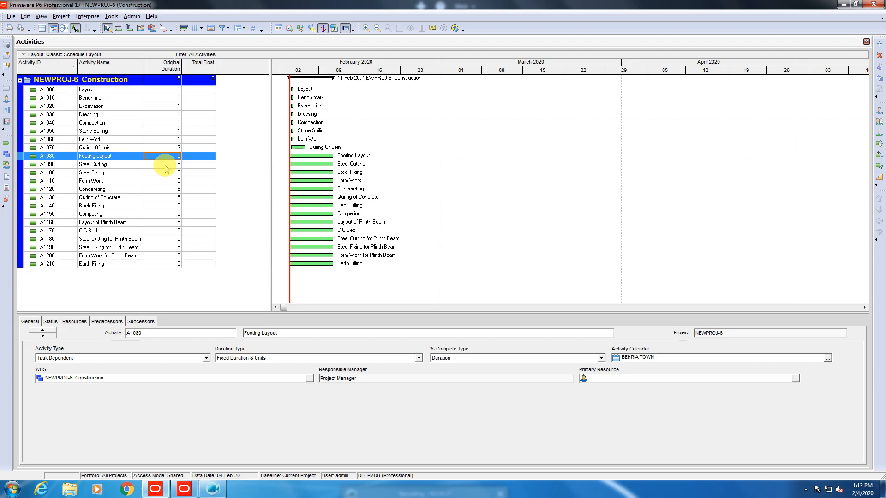
text(3)
key(Return)
key(Return)
drag(143, 185, 143, 184)
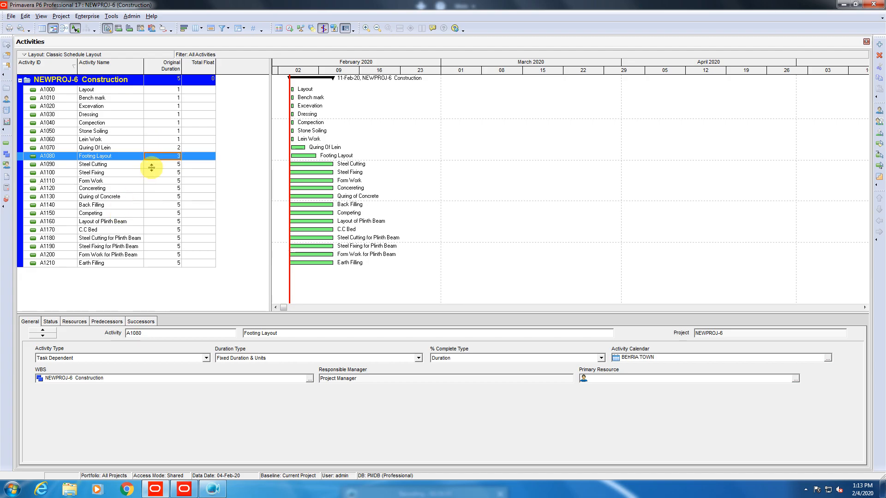
click(156, 164)
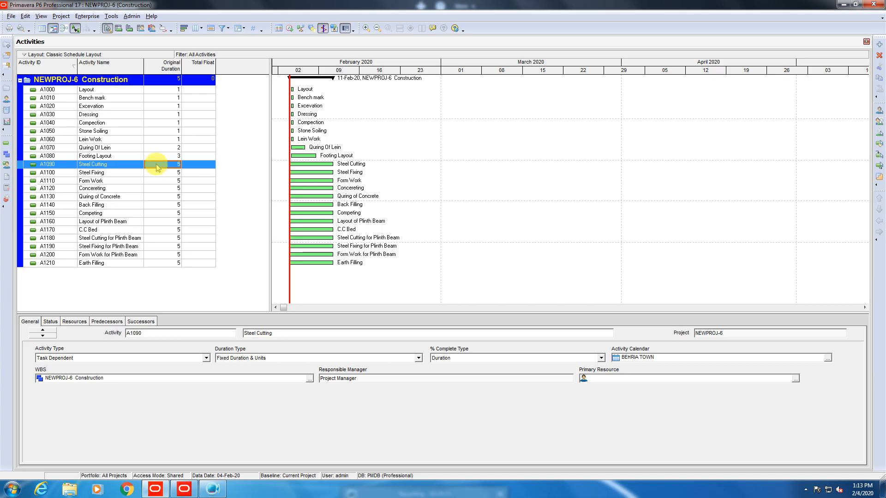
text(1)
key(Return)
click(155, 173)
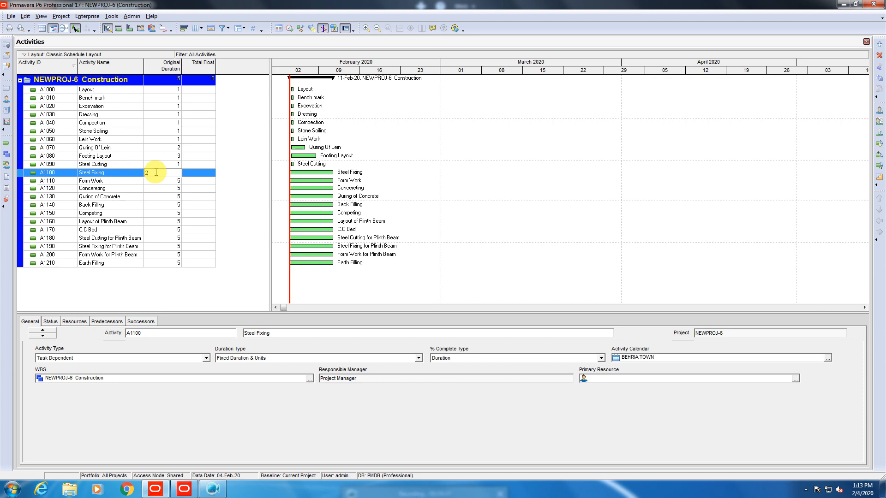
text(2)
key(Return)
click(171, 182)
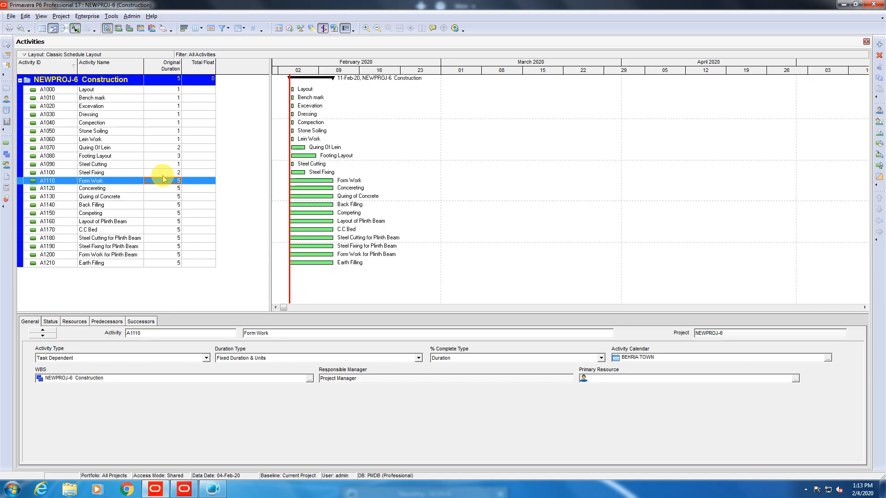
Set A1110 Form Work and A1120 Concereting to 1 day, A1130 Quring of Concrete to 7.
text(1)
key(Return)
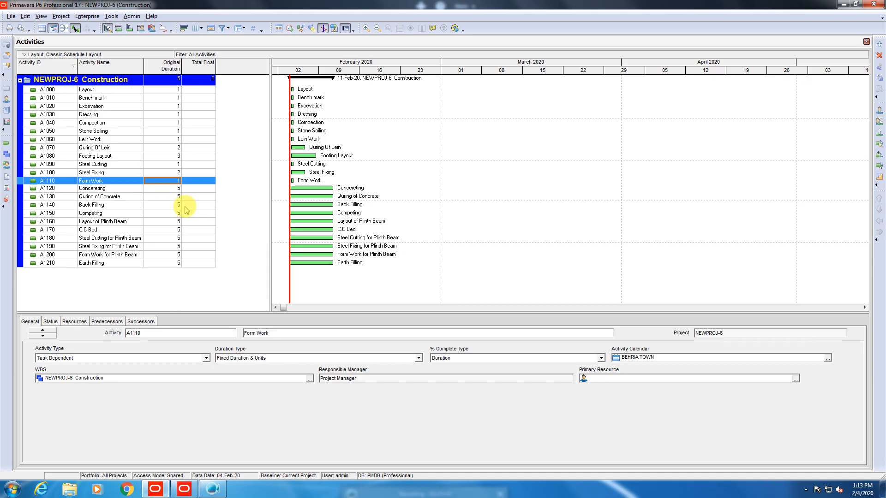
click(172, 189)
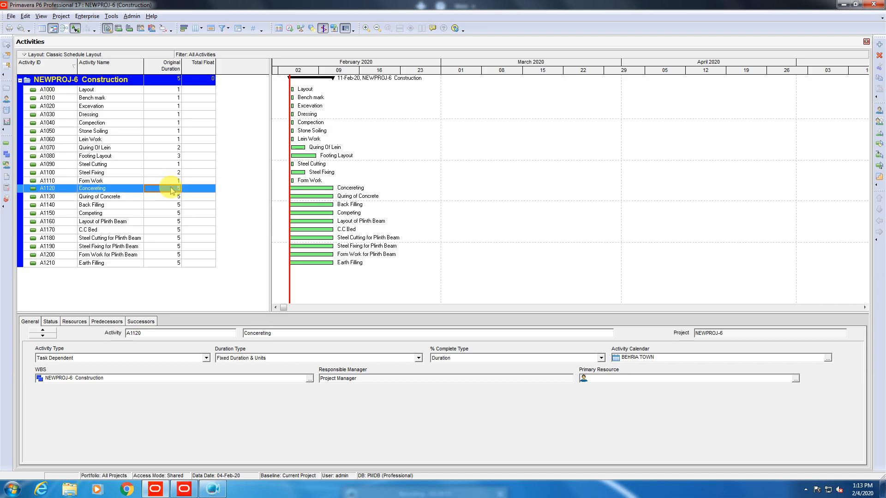
text(1)
key(Return)
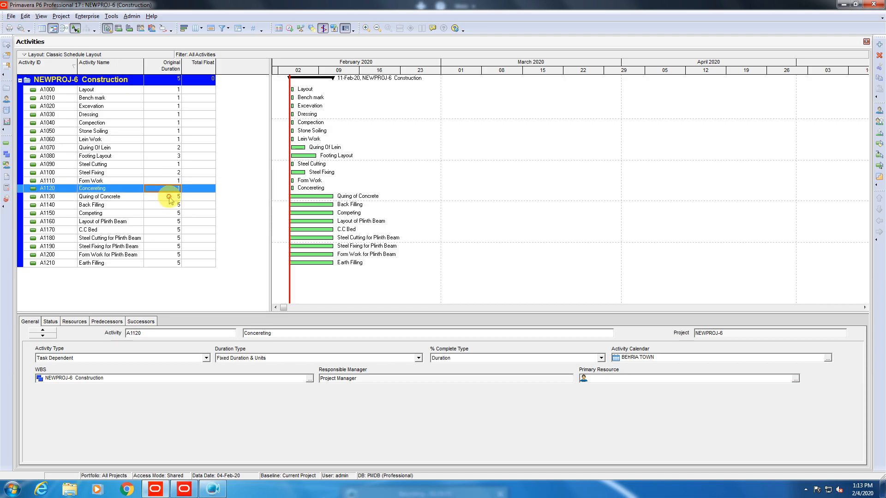
click(169, 198)
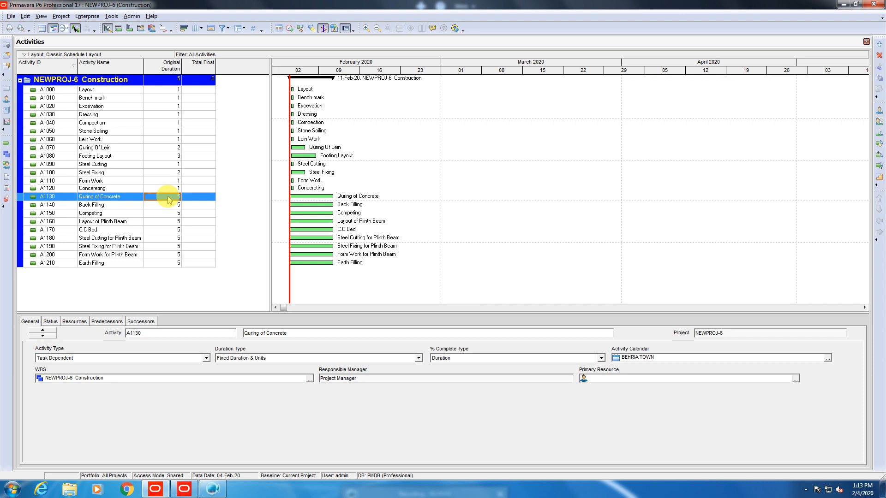
text(7)
key(Return)
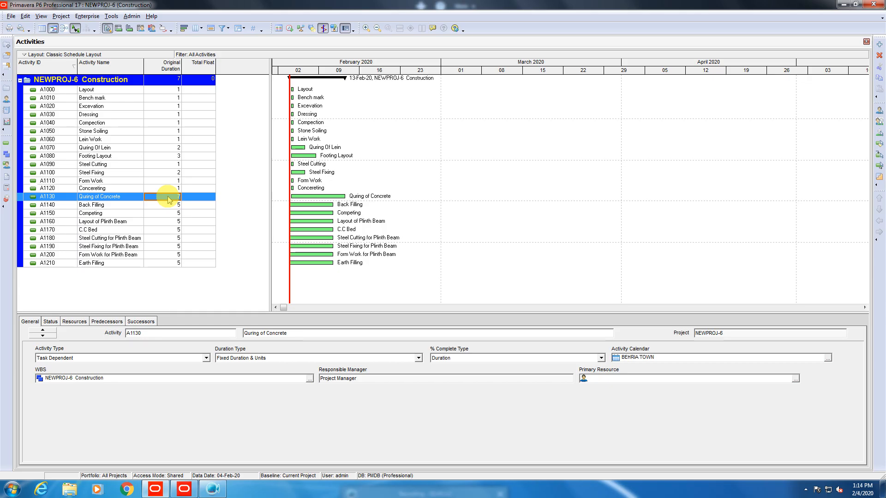
Set A1140 Back Filling through A1170 C.C Bed to 1 day each.
click(163, 206)
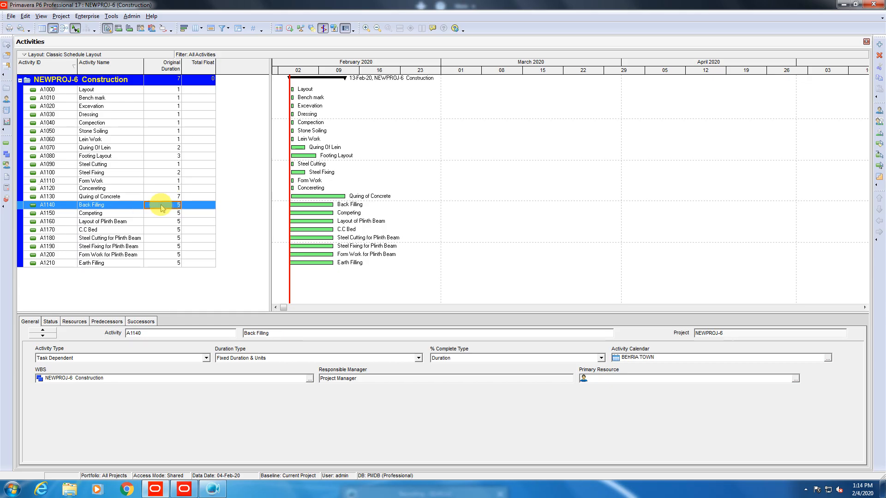
key(Return)
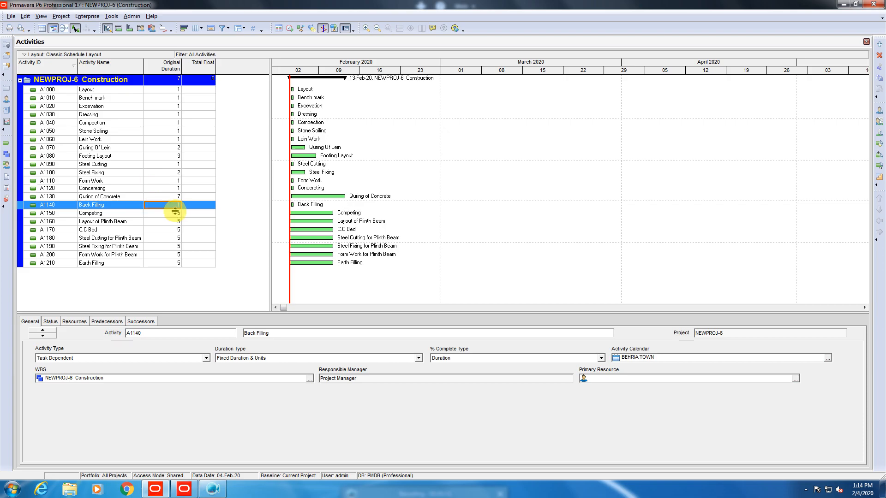
click(172, 215)
text(1)
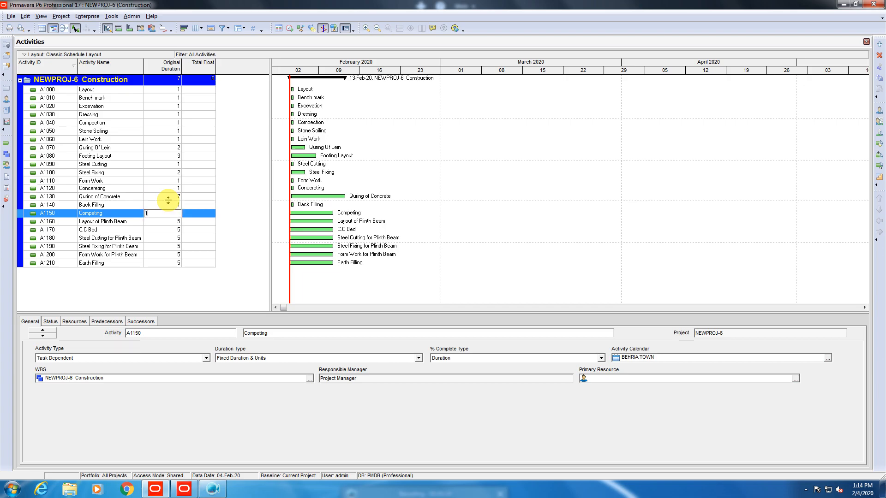
key(Return)
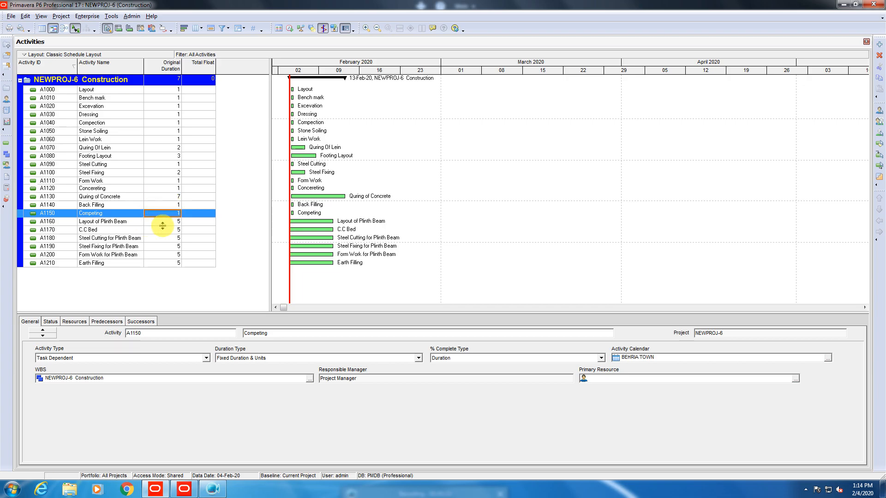
click(161, 222)
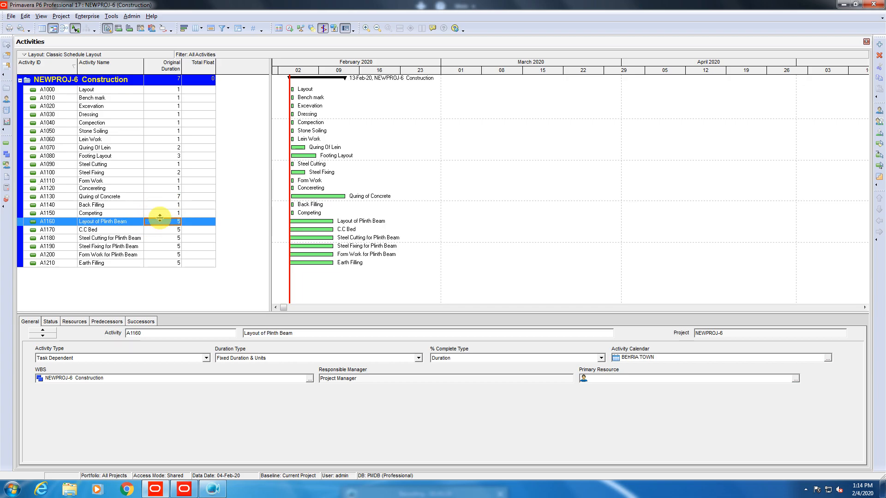
text(1)
key(Return)
click(163, 231)
text(1)
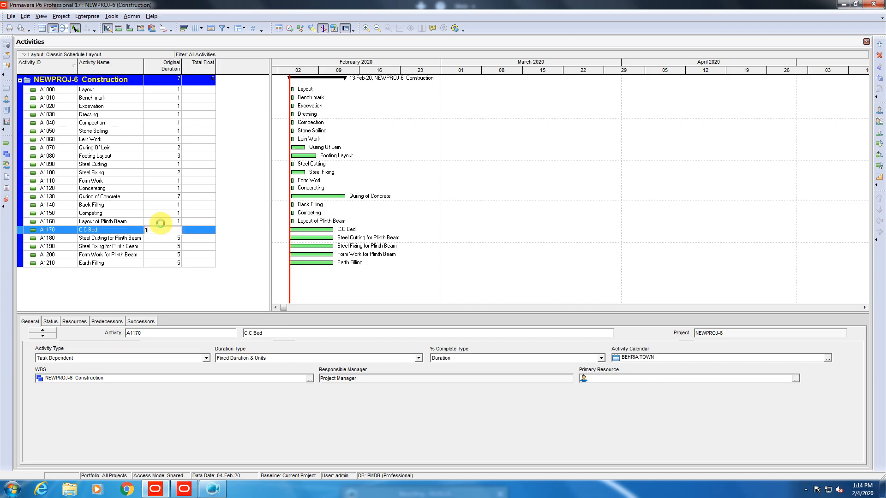
key(Return)
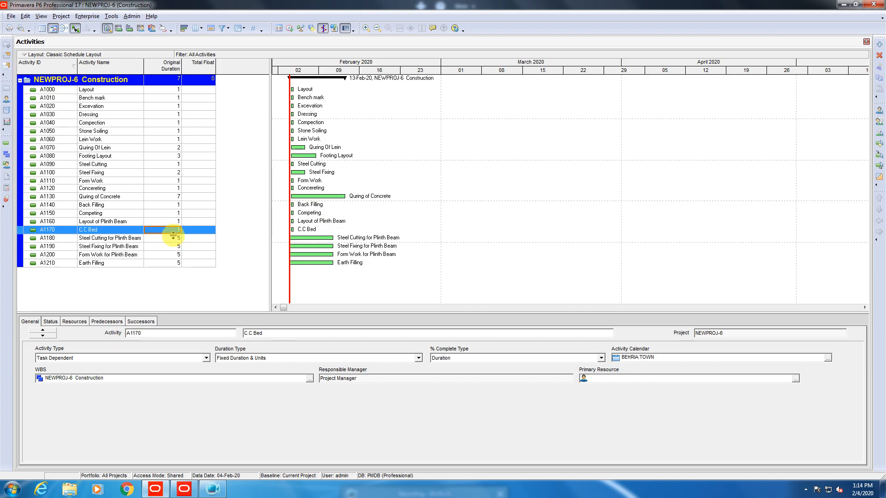
Set A1180 to 1 day and A1190, A1200 and A1210 to 2 days each.
click(174, 236)
text(1)
key(Return)
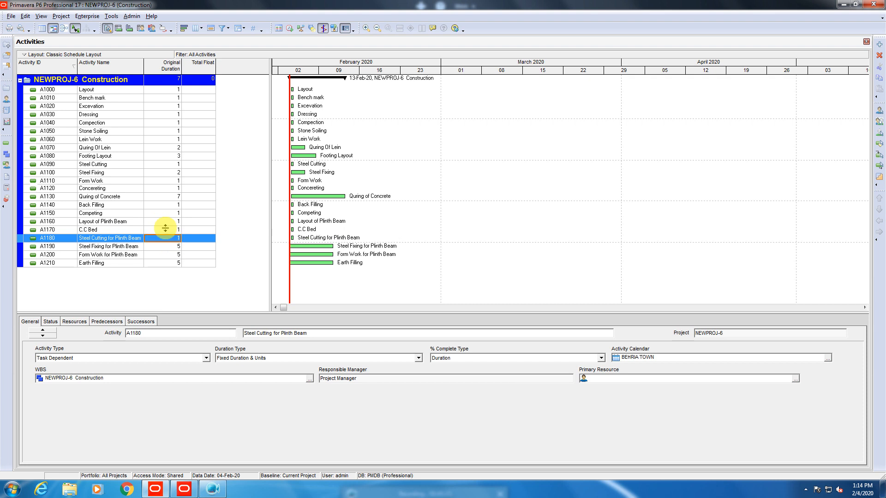
click(164, 245)
text(2)
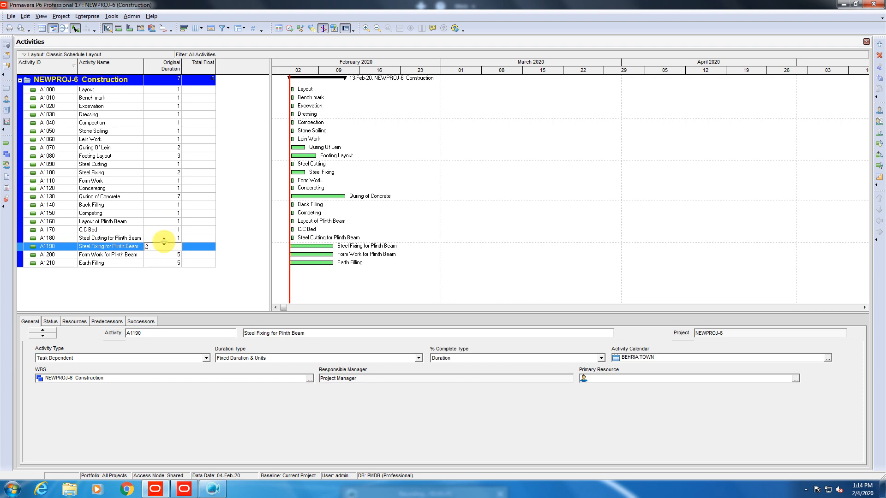
key(Return)
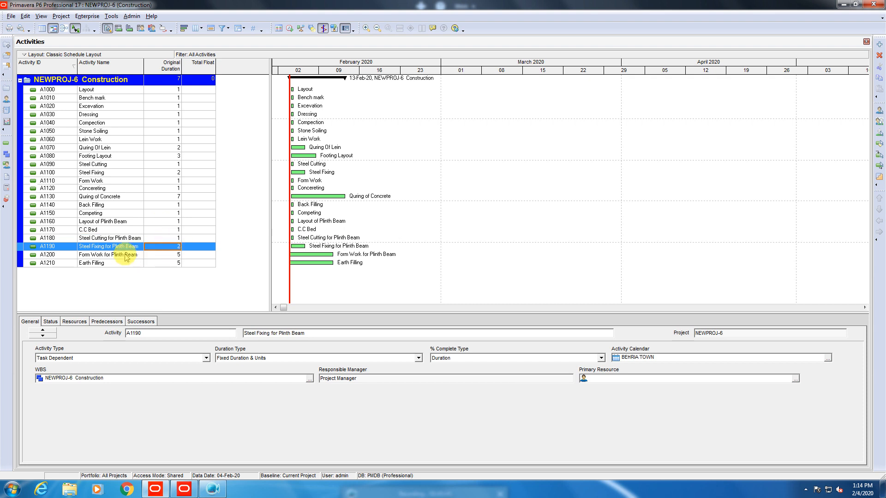
click(167, 254)
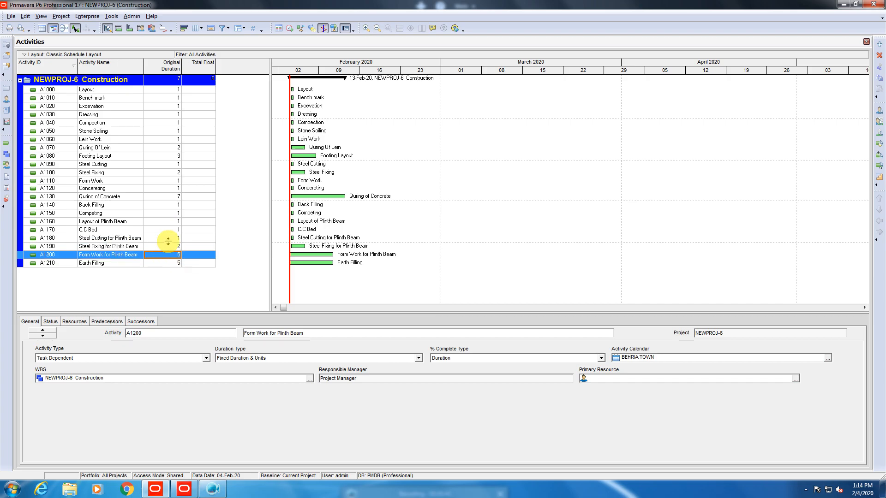
text(2)
key(Return)
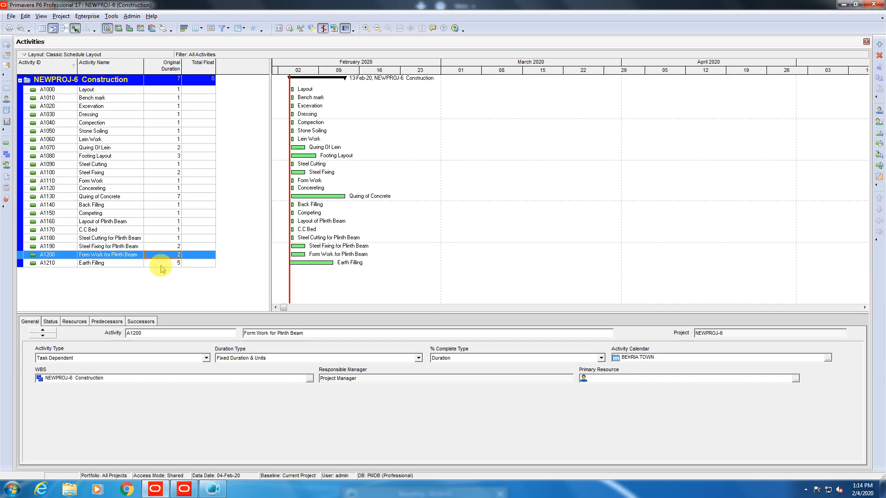
click(159, 266)
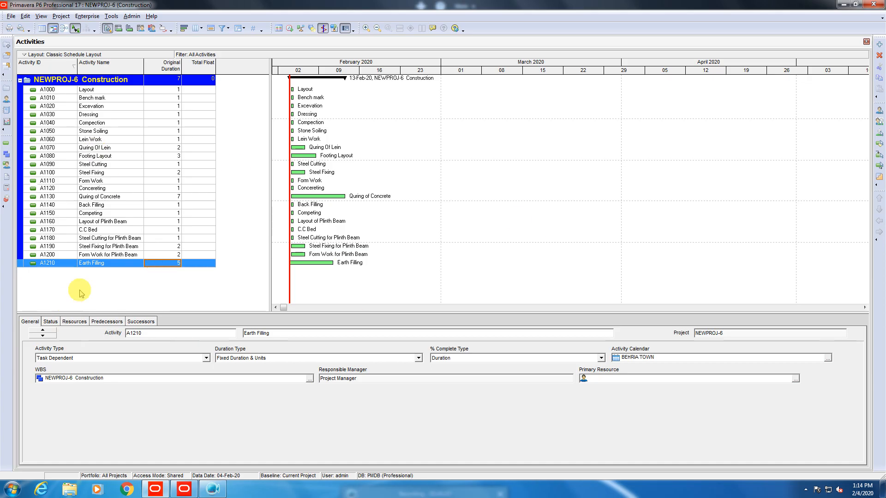
click(113, 264)
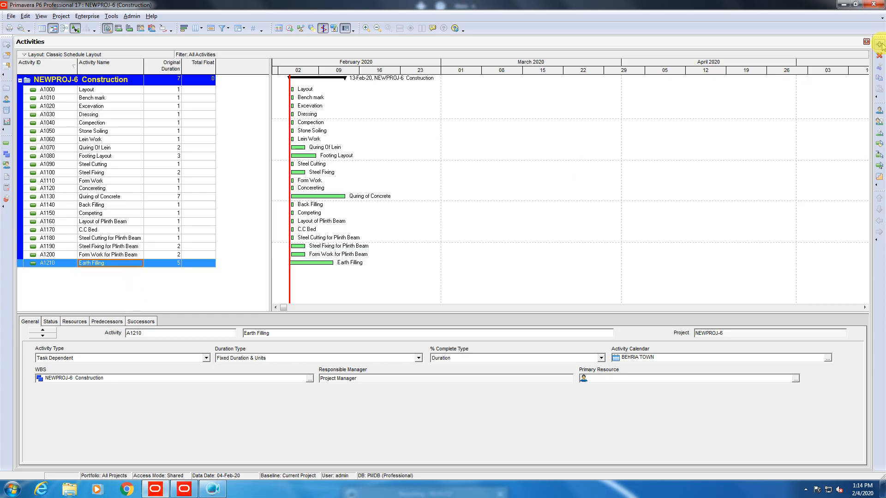
click(164, 265)
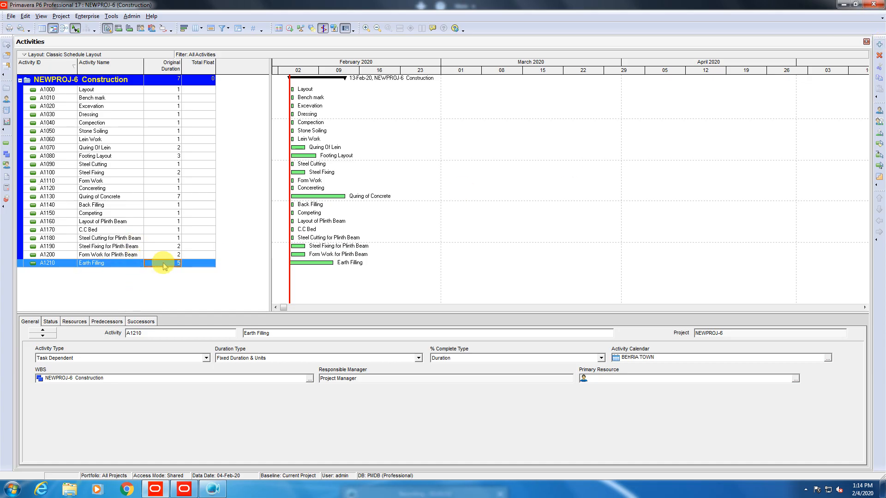
text(2)
key(Return)
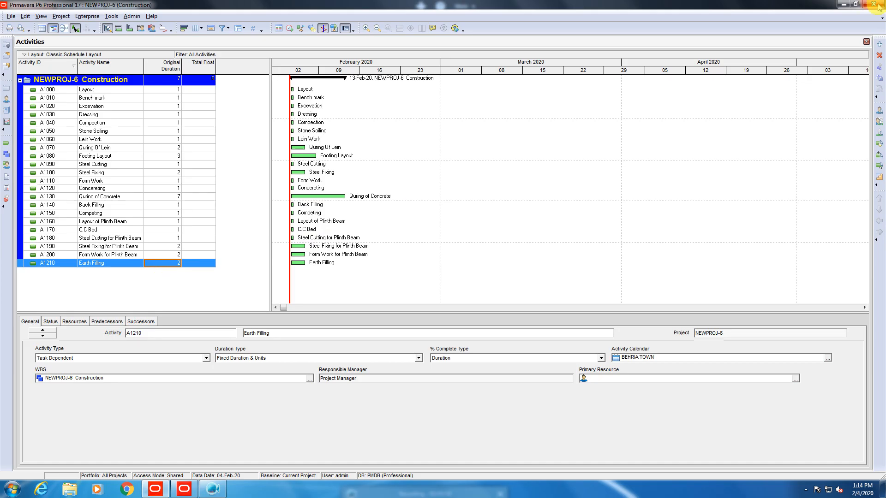
click(879, 44)
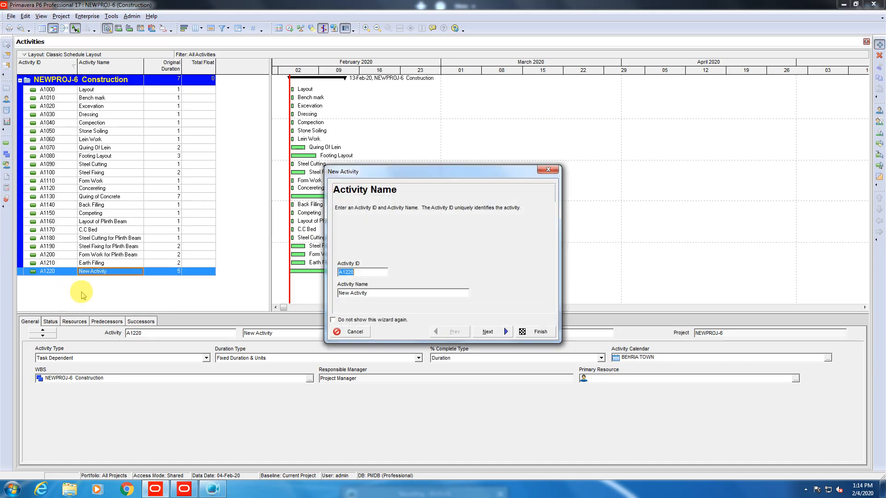
Name new activity A1220 'Earth Filling', fixing the typo, and finish the wizard.
drag(378, 293, 16, 279)
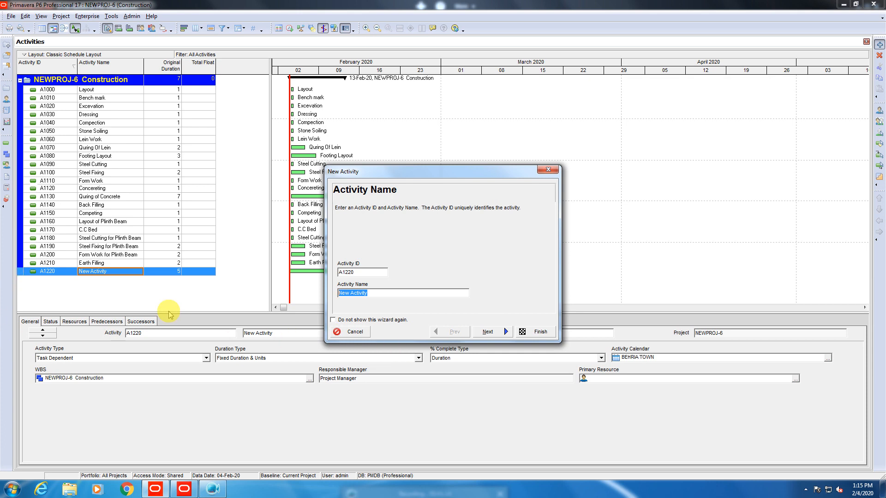
text(Eath )
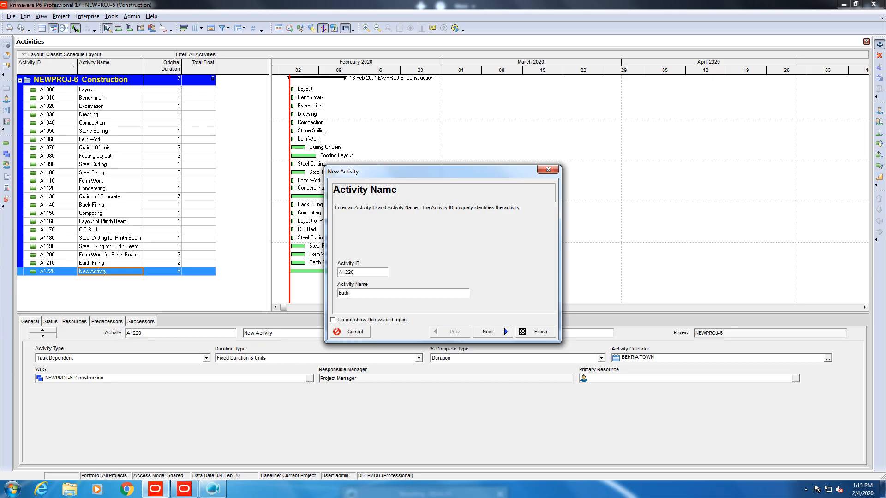
text(Filling)
click(345, 293)
text(r)
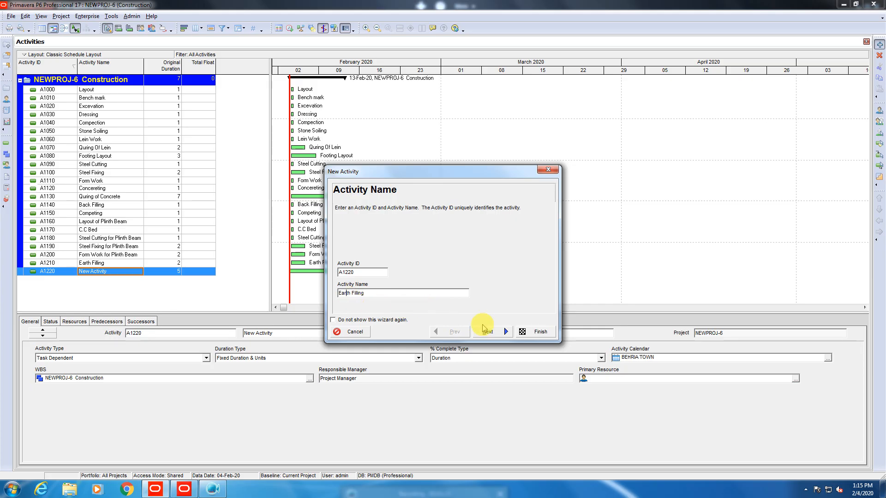
click(488, 332)
click(530, 332)
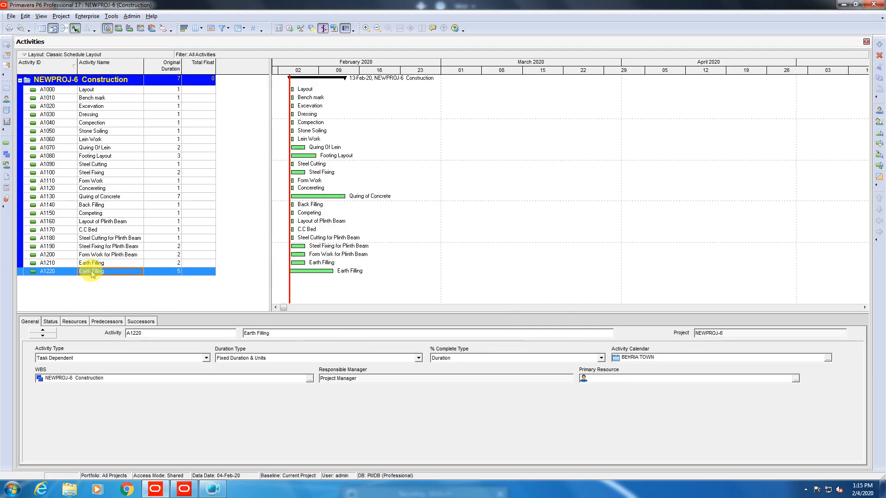
Rename A1210 to 'Concerete Pouring' with an original duration of 2 days.
click(113, 262)
text(C)
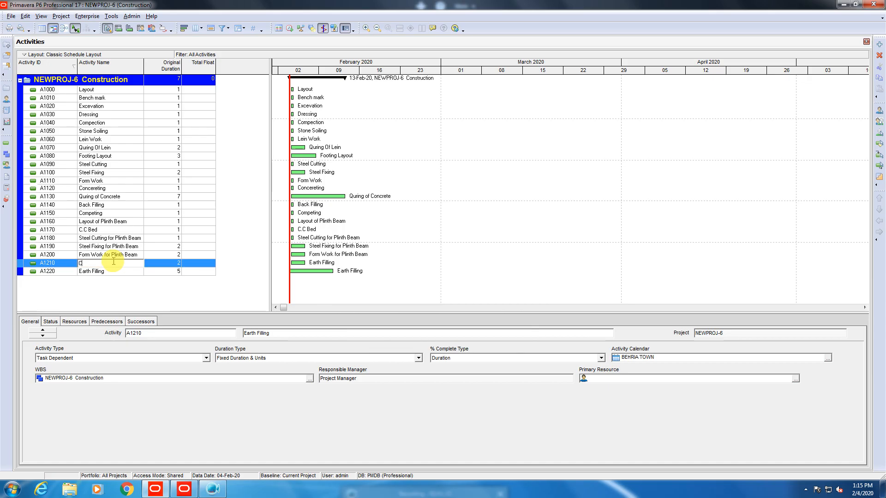
text(oncere)
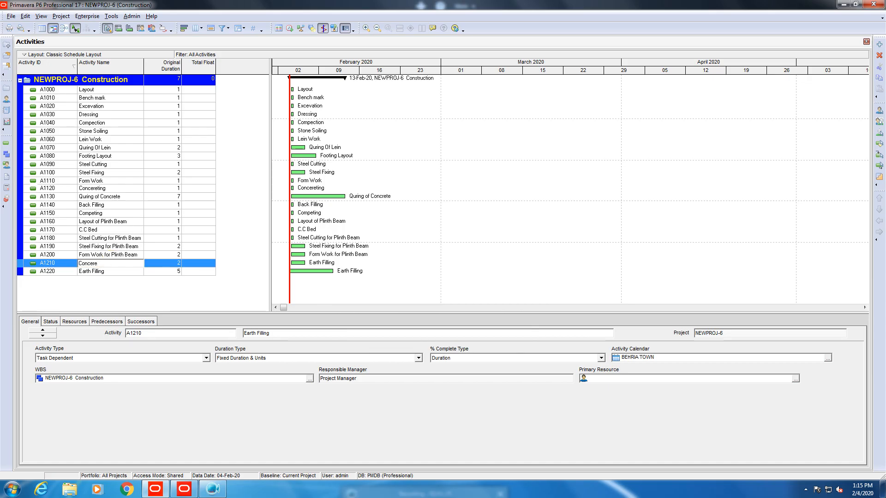
text(te Pouring)
key(Return)
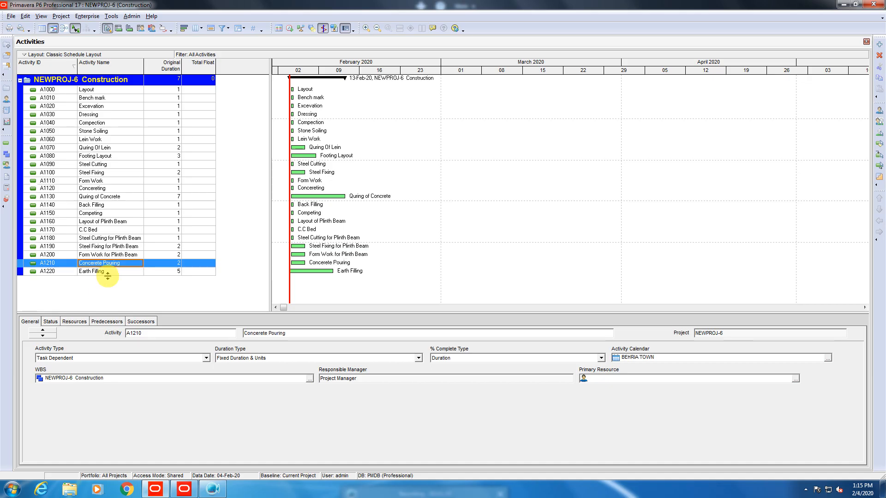
click(163, 264)
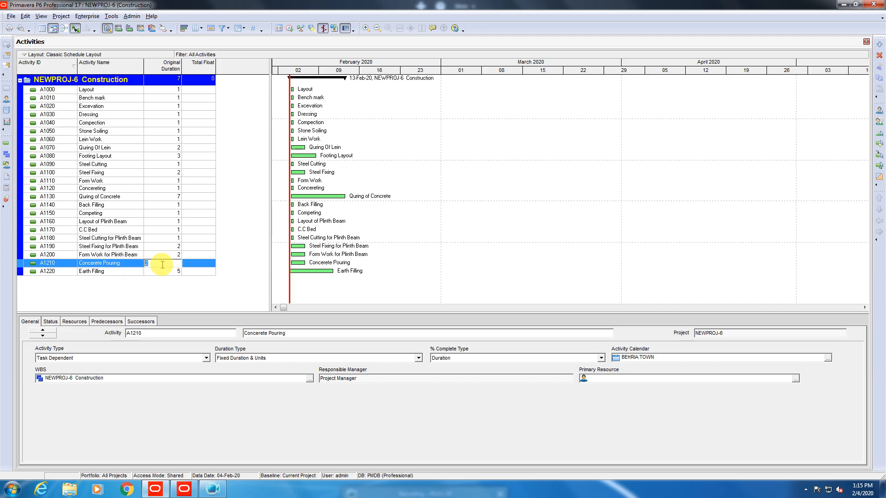
text(7)
key(Return)
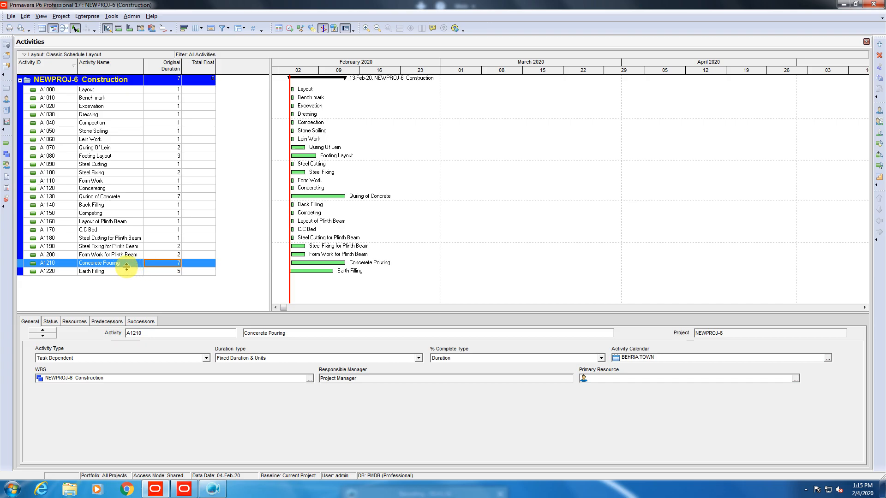
click(168, 266)
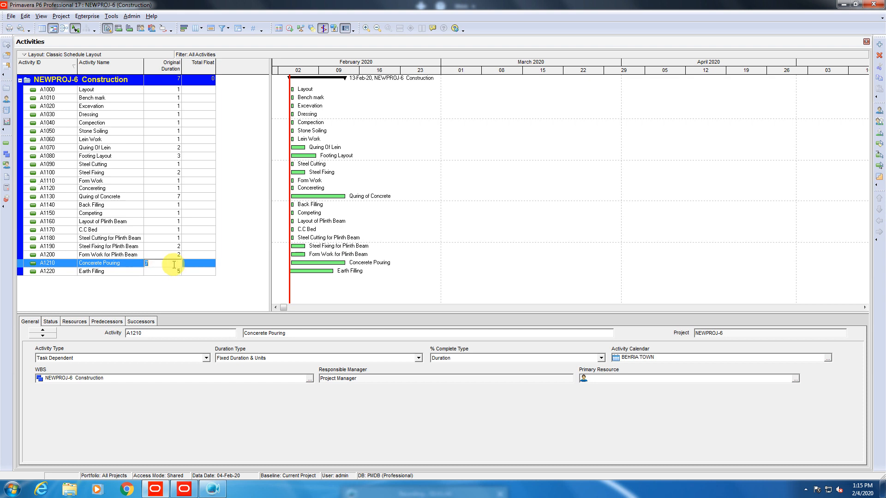
text(2)
key(Return)
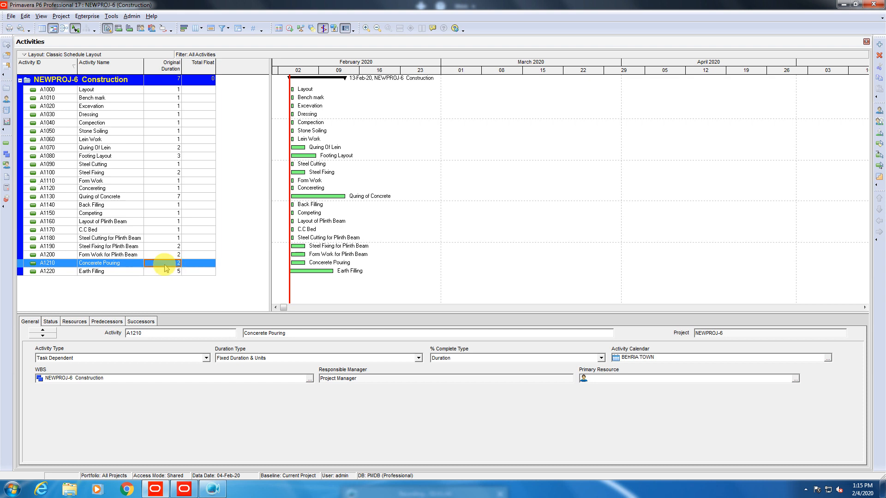
Rename A1220 to 'Quring of Plint' with an original duration of 7 days.
click(115, 273)
click(116, 273)
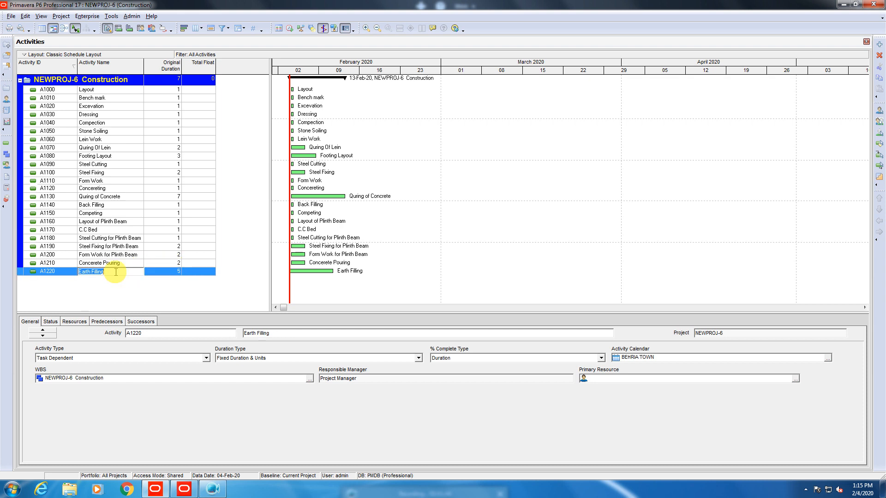
text(Qur)
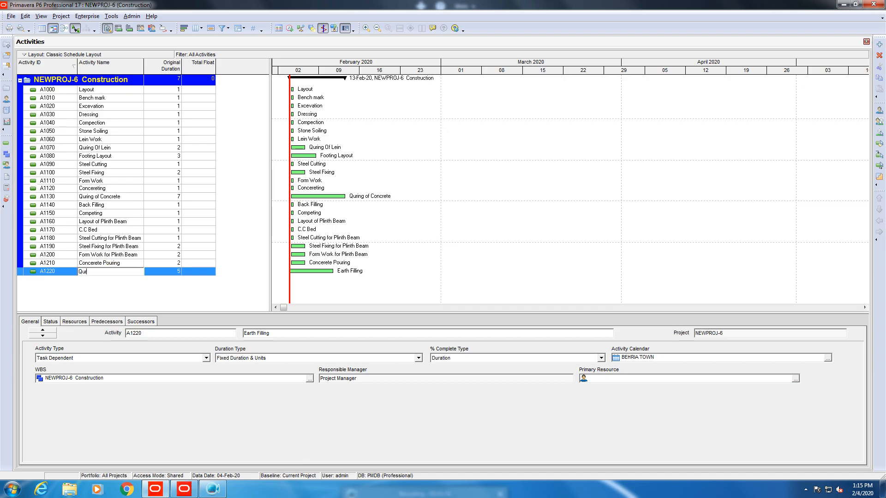
text(ing of Plint)
click(107, 279)
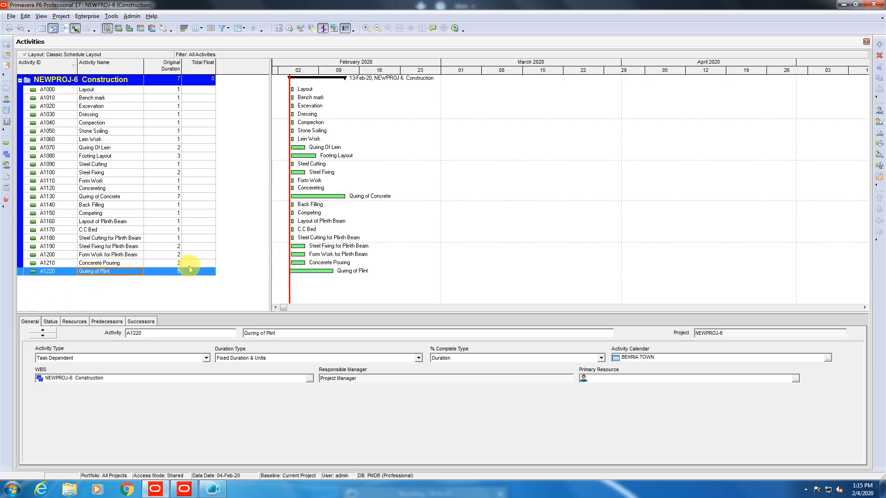
click(160, 269)
text(7)
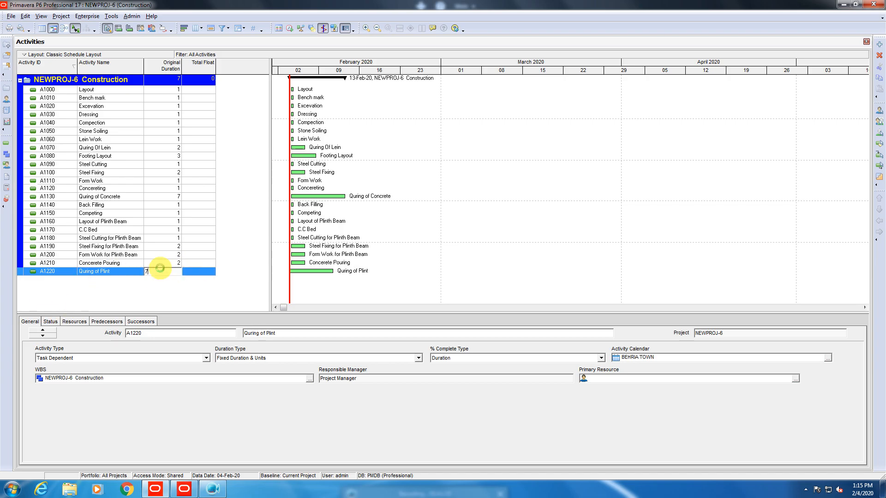
key(Return)
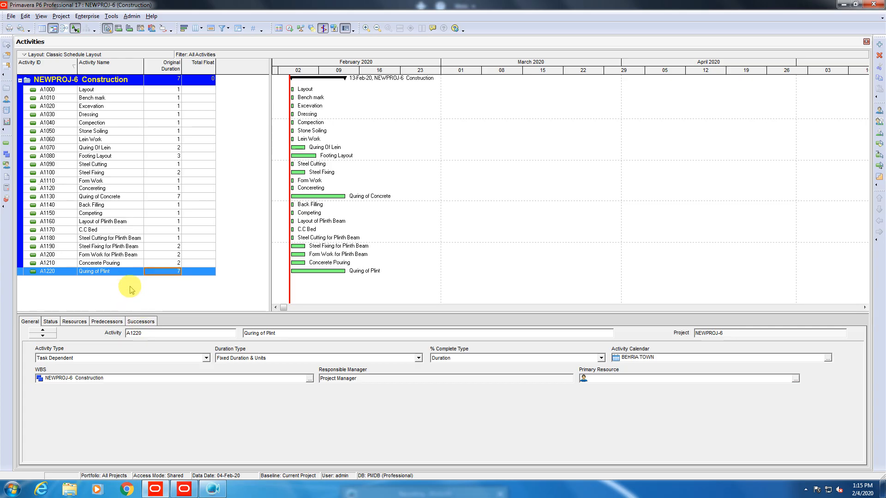
Add activity A1230 'Earth Filling' and set its original duration to 2.
click(880, 41)
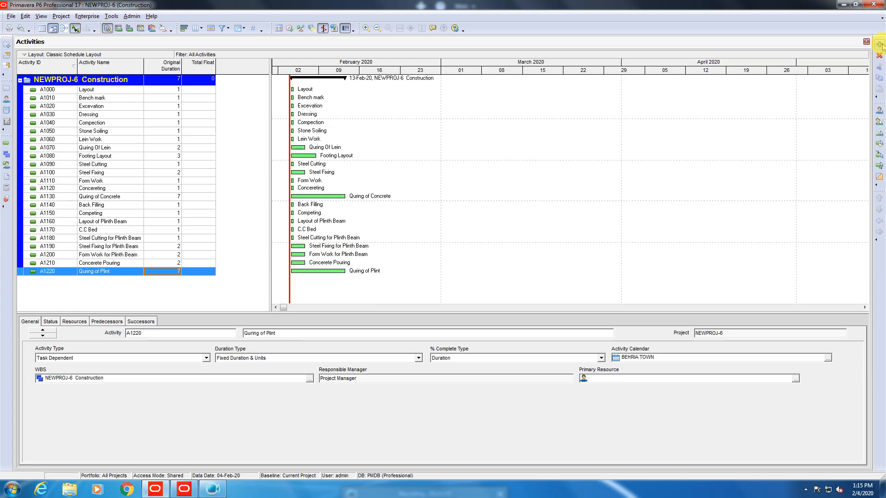
key(Tab)
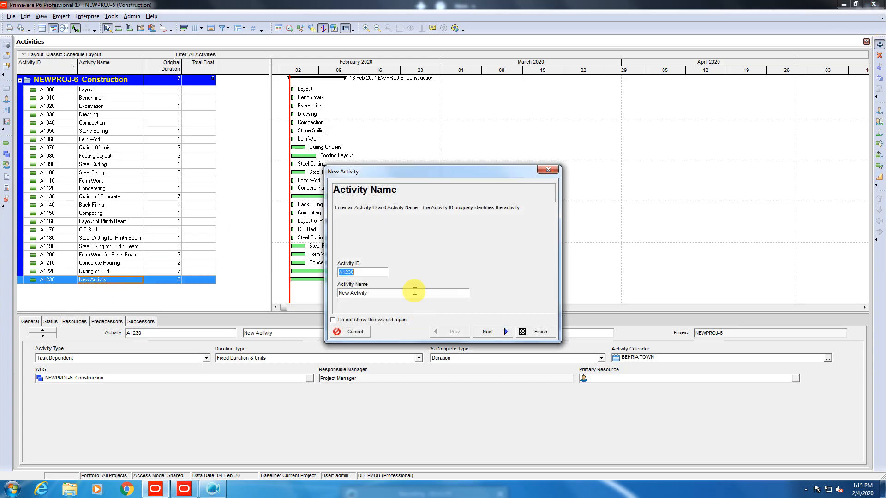
text(Eart)
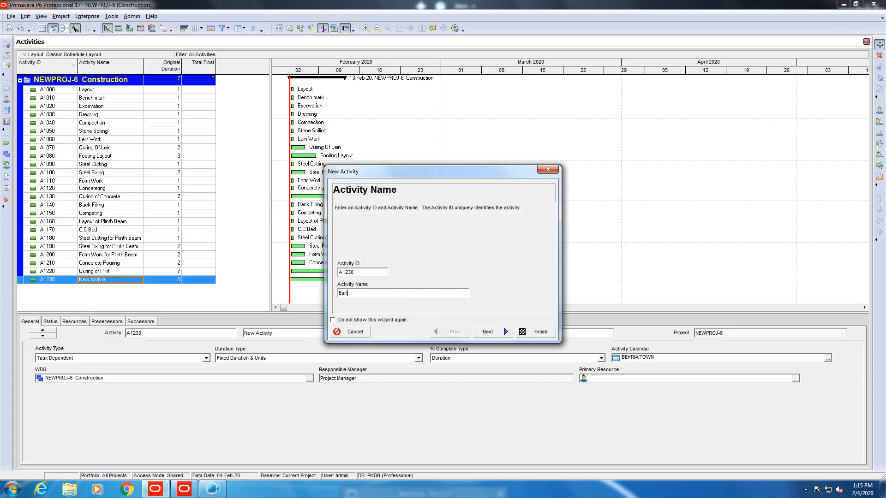
text(h Filling)
click(541, 339)
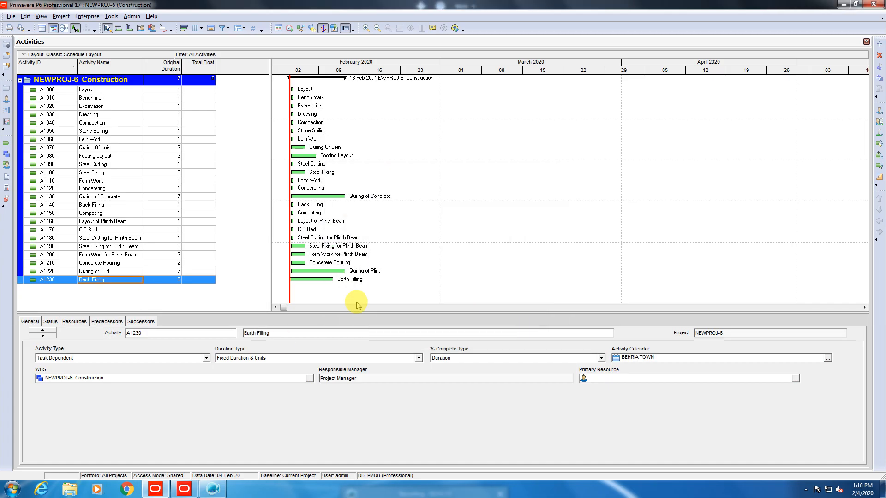
click(177, 282)
text(2)
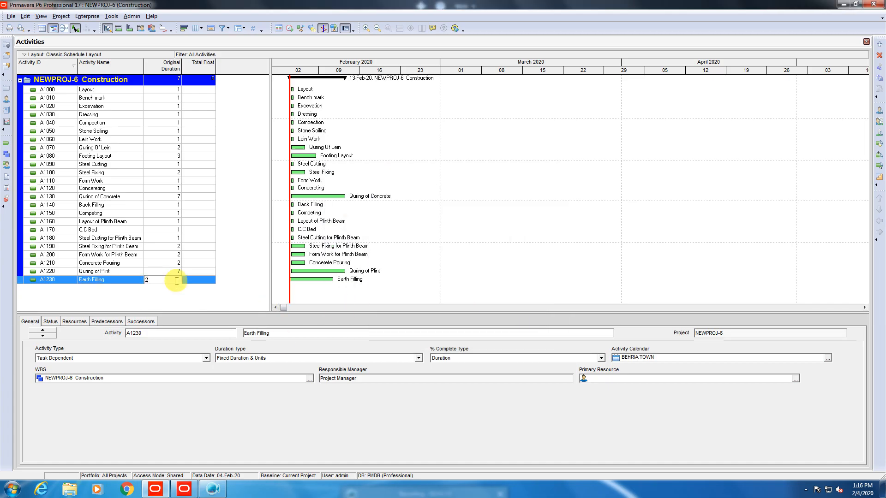
key(Return)
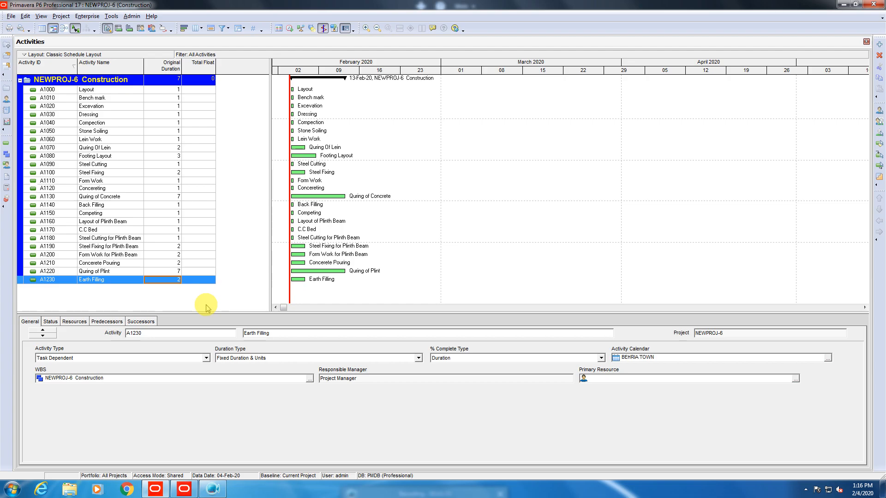
Export NEWPROJ-6 in Primavera PM XER format to asad.xer, replacing the existing file.
click(11, 16)
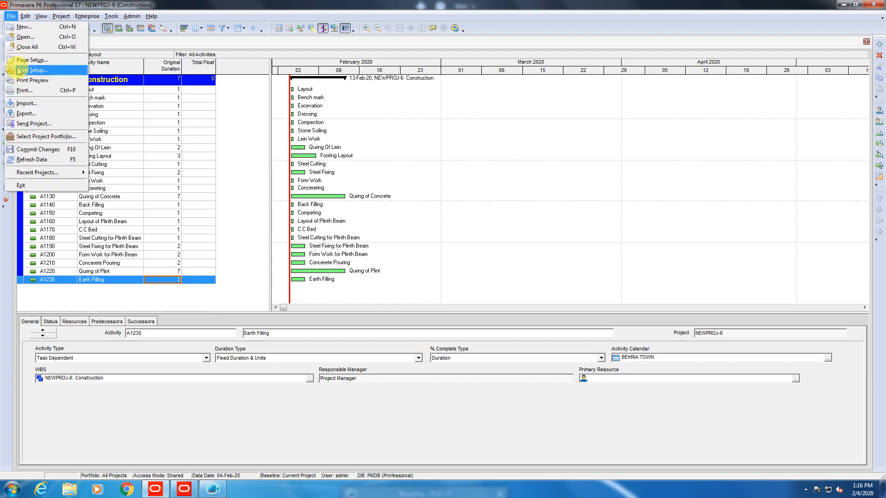
click(24, 114)
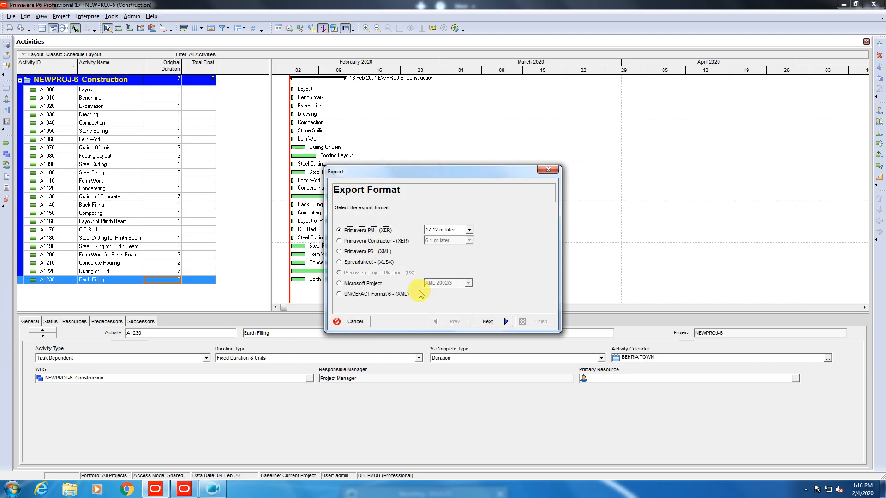
click(490, 322)
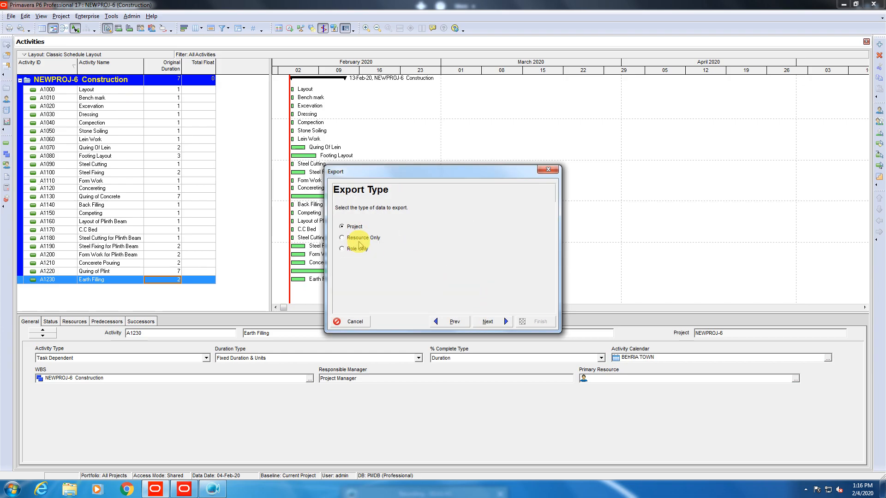
click(488, 322)
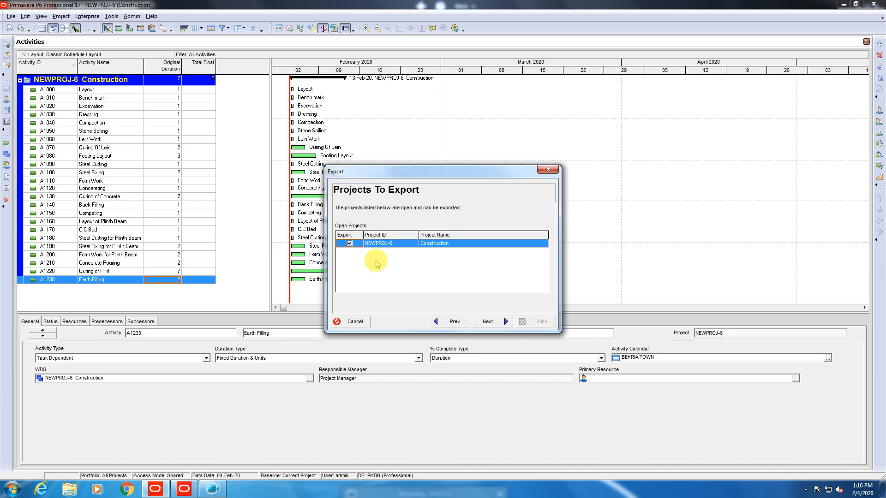
click(439, 247)
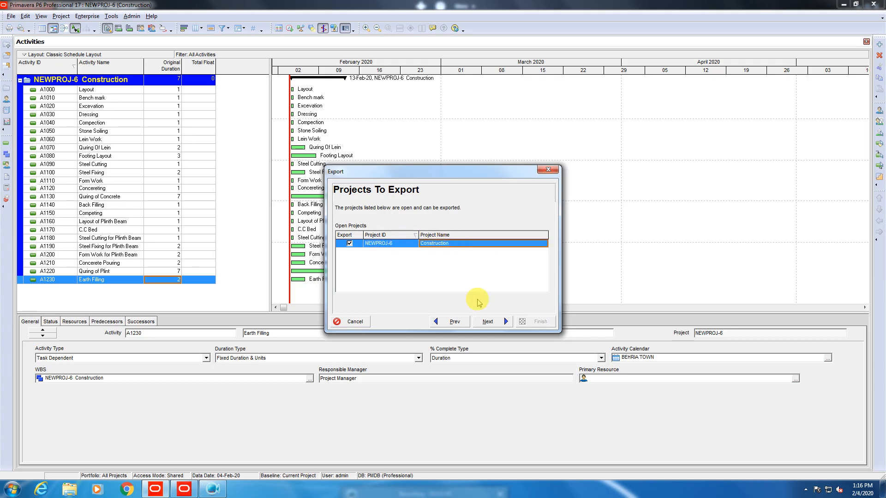
click(488, 321)
click(471, 237)
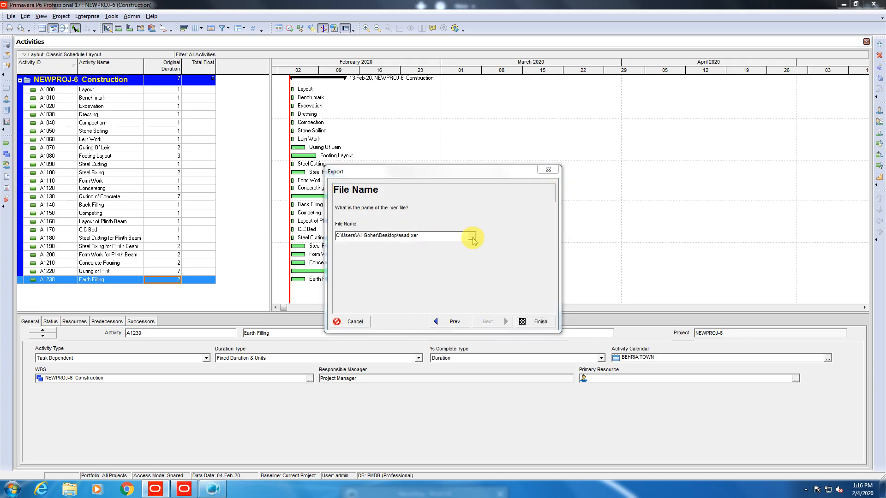
click(547, 284)
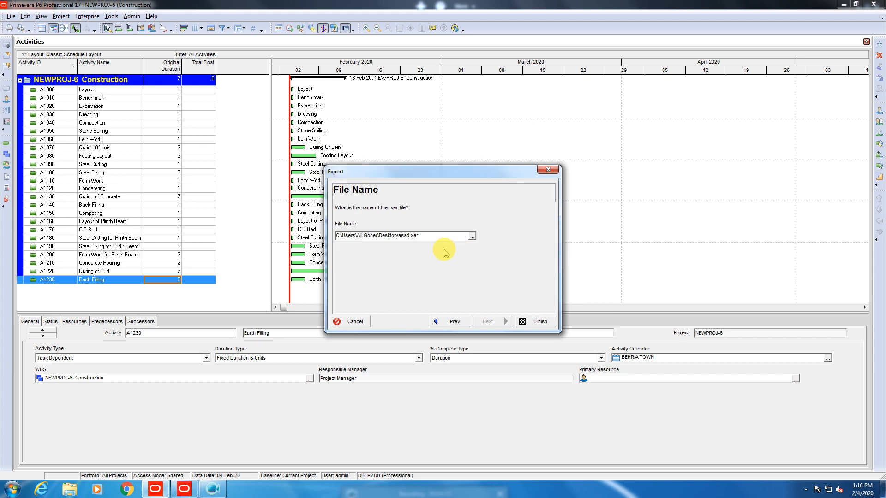
click(539, 321)
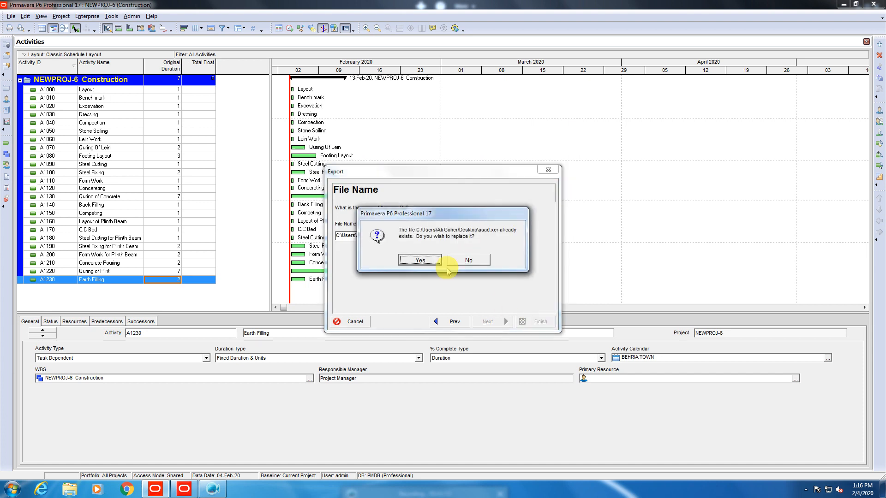
click(422, 259)
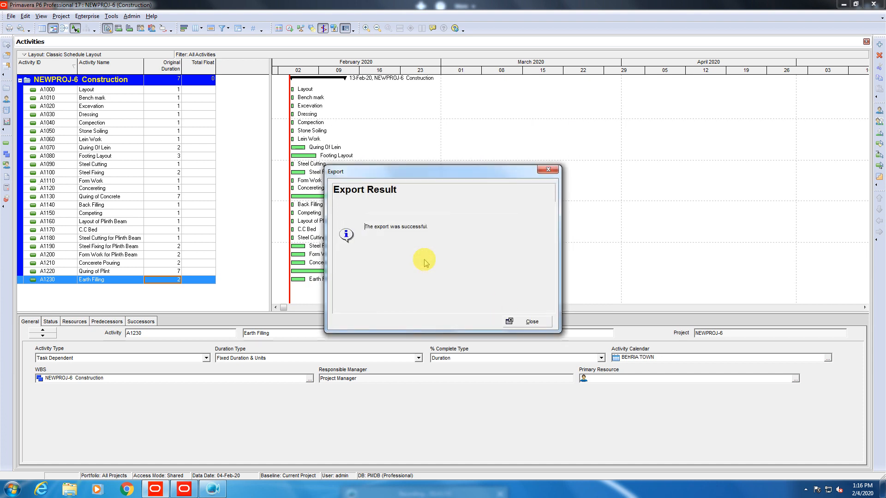
click(537, 321)
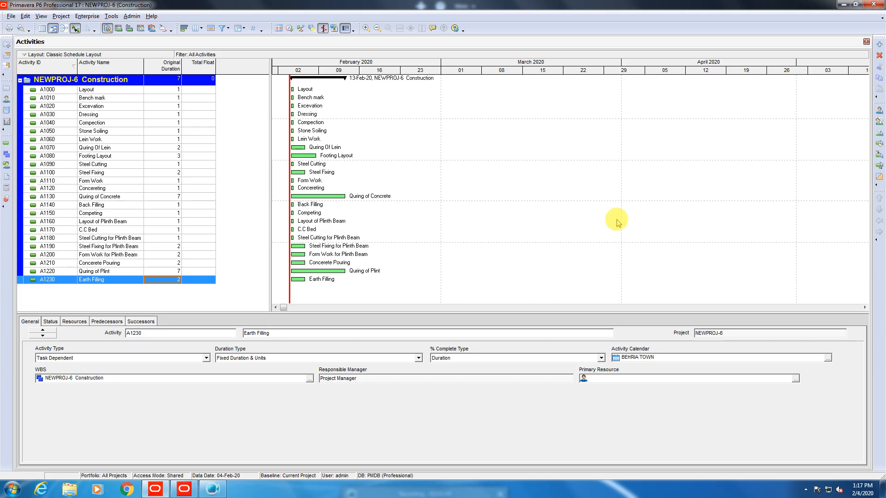
Select the Steel Fixing and Form Work for Plinth Beam activities and check the screen recorder.
click(613, 247)
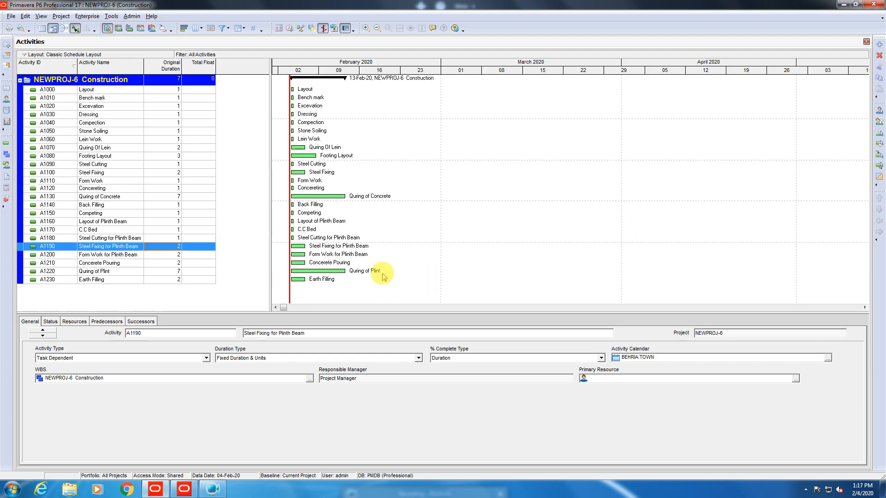
click(805, 490)
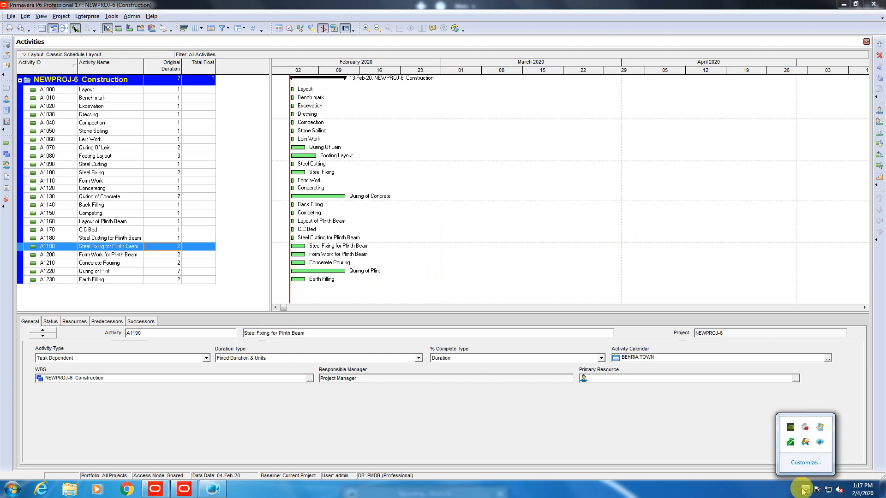
click(820, 443)
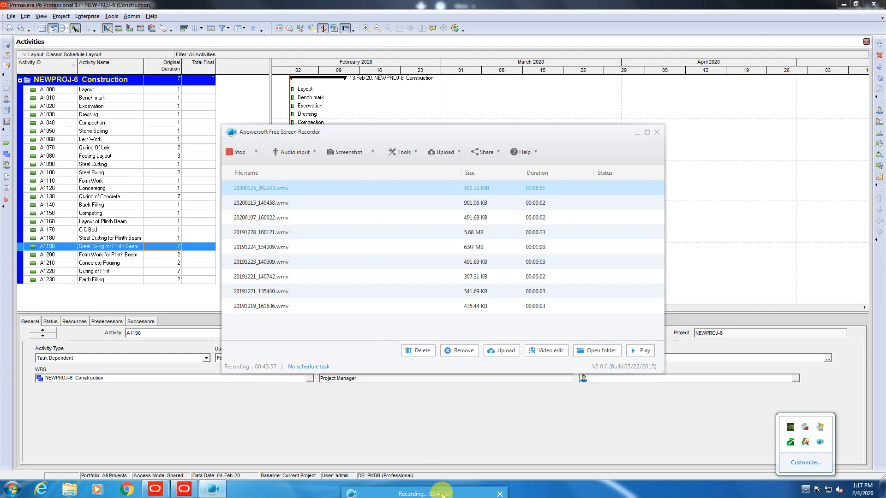
click(438, 440)
click(661, 255)
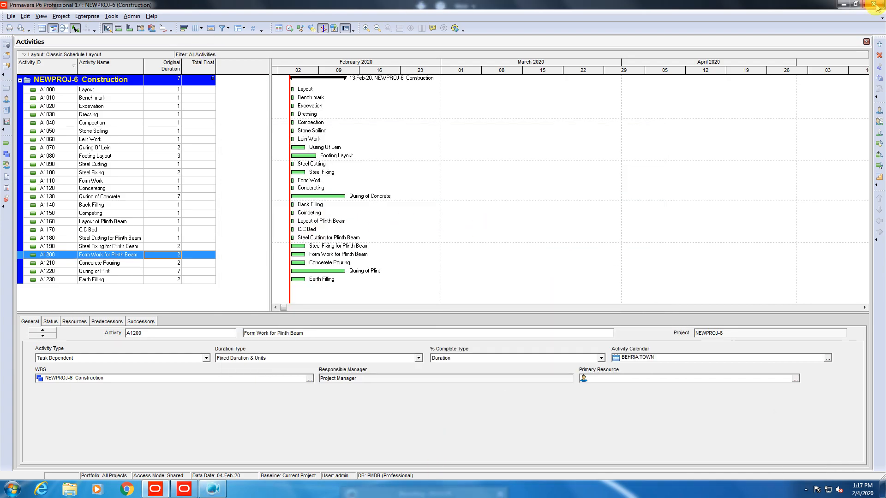
Close the Construction project with Close All, then exit Primavera P6.
click(11, 16)
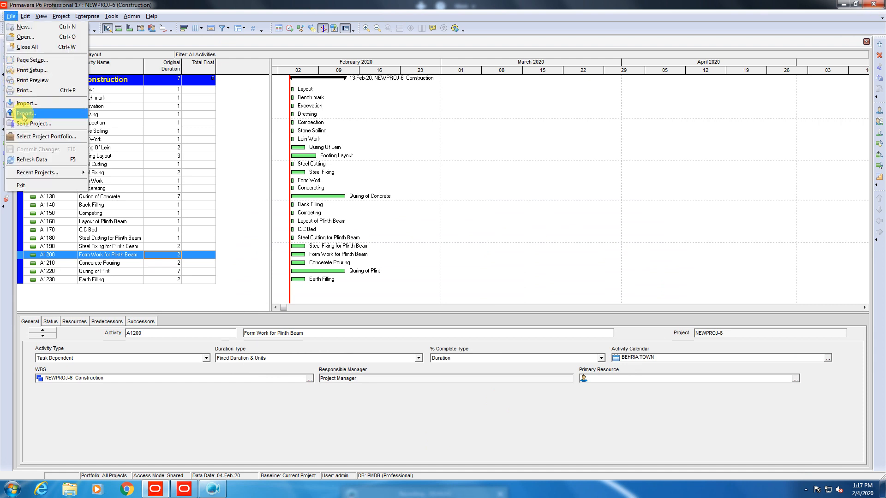
click(27, 47)
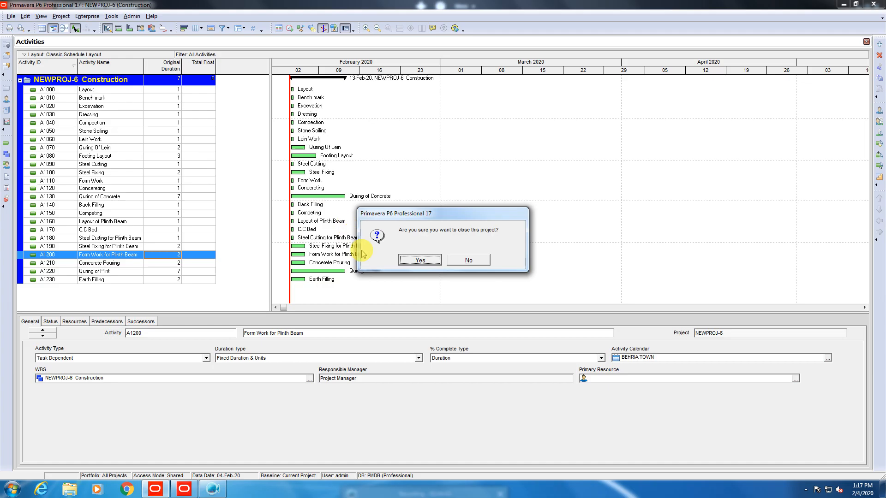
click(418, 260)
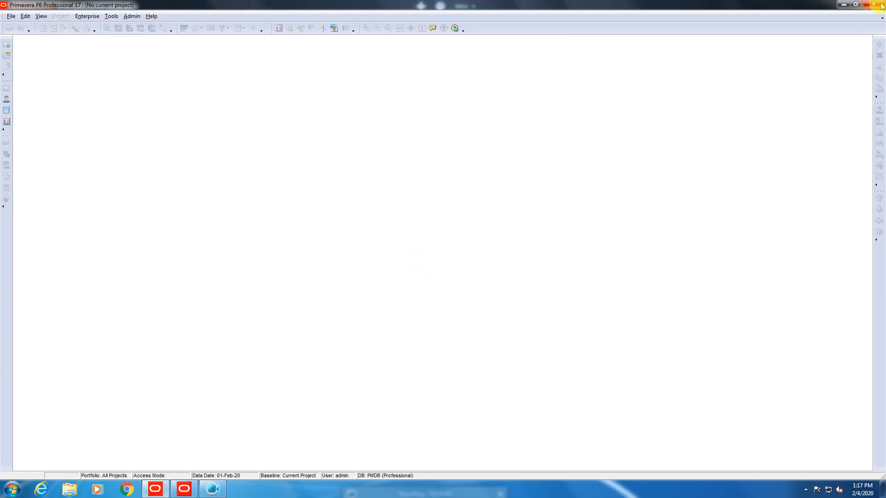
click(880, 5)
Confirm exiting P6 and the P6 Visualizer, then stop the Apowersoft recording.
click(425, 267)
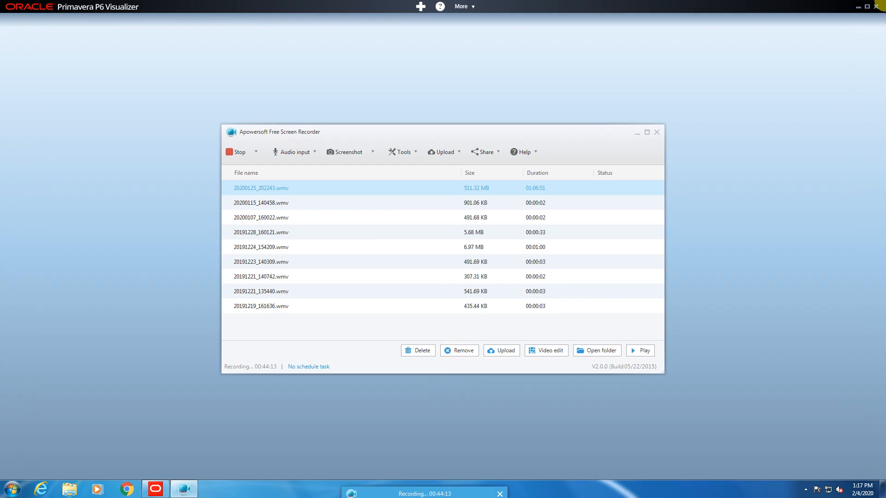
click(876, 6)
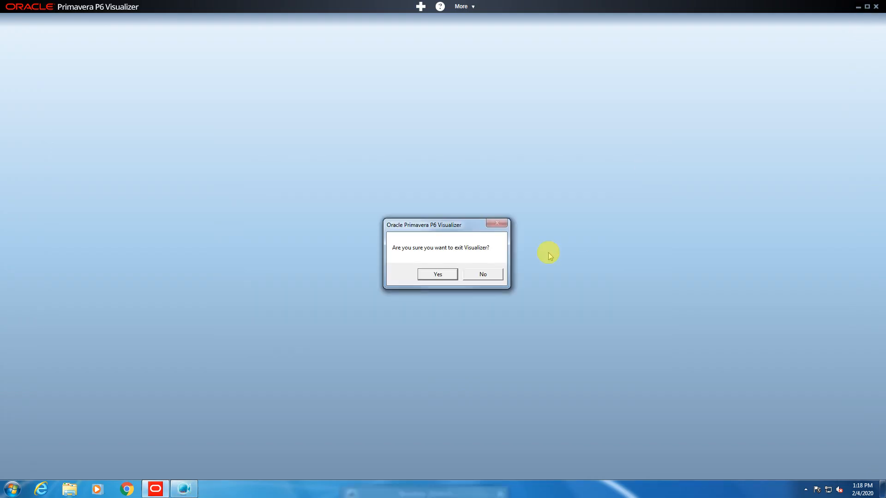
click(452, 274)
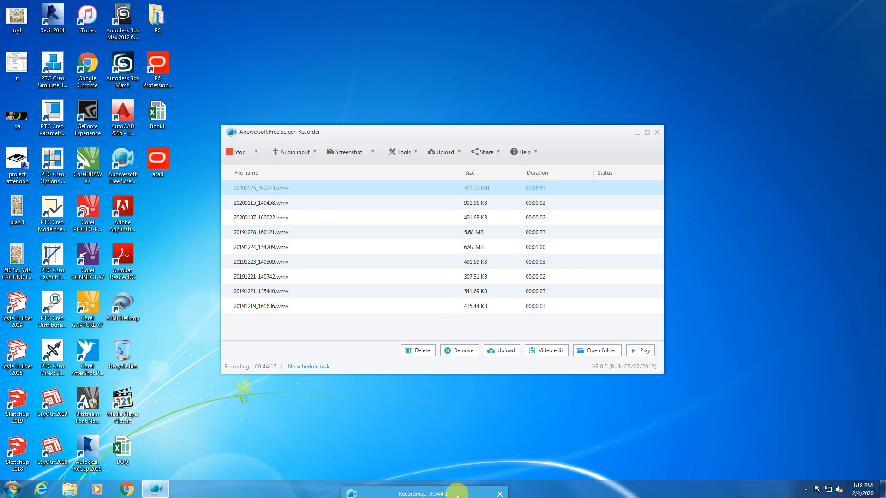
mouse_move(450, 491)
click(358, 465)
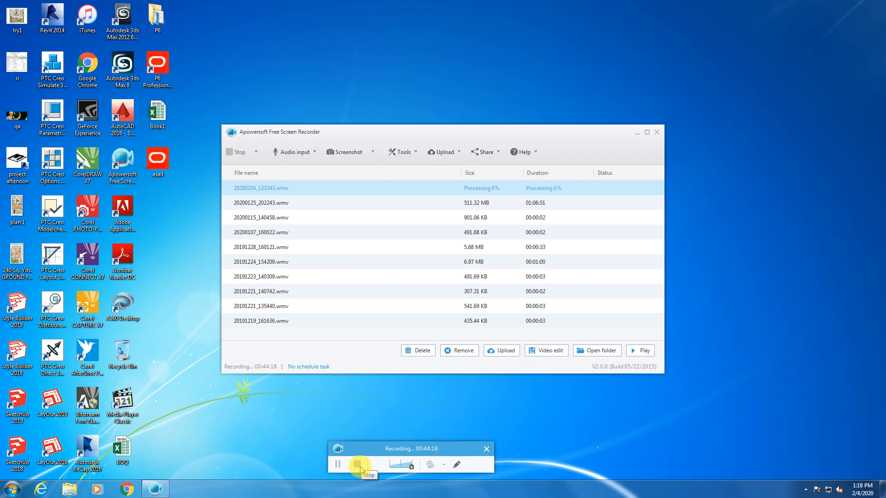